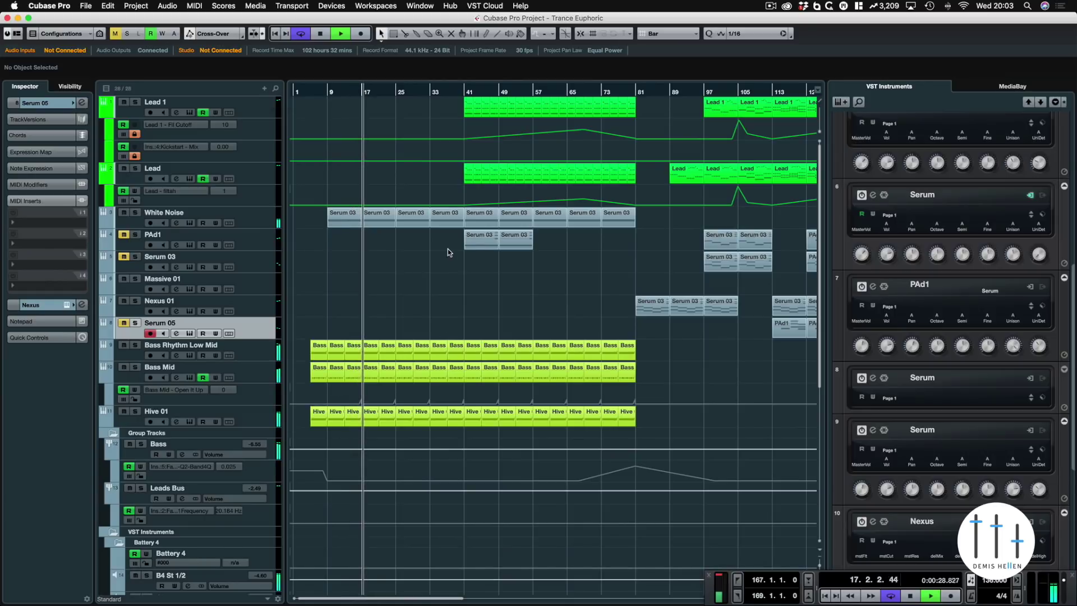
Step: Set the cycle range to the first Lead 1 event, bars 41 to 43, and start looped playback
{"action": "left_click", "coordinate": [455, 98]}
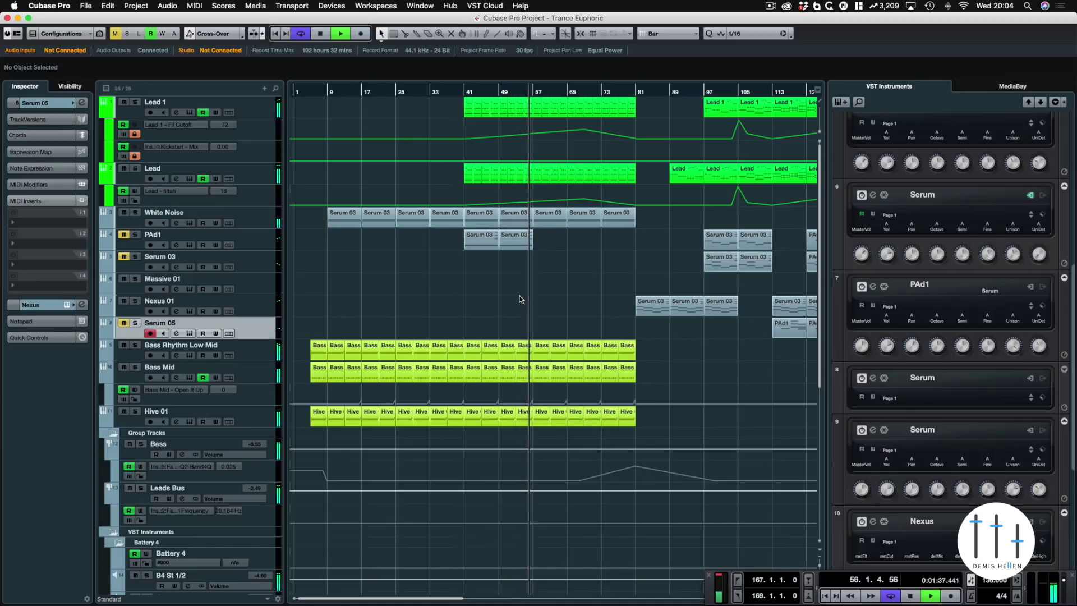
{"action": "key", "text": "space"}
{"action": "left_click", "coordinate": [464, 92]}
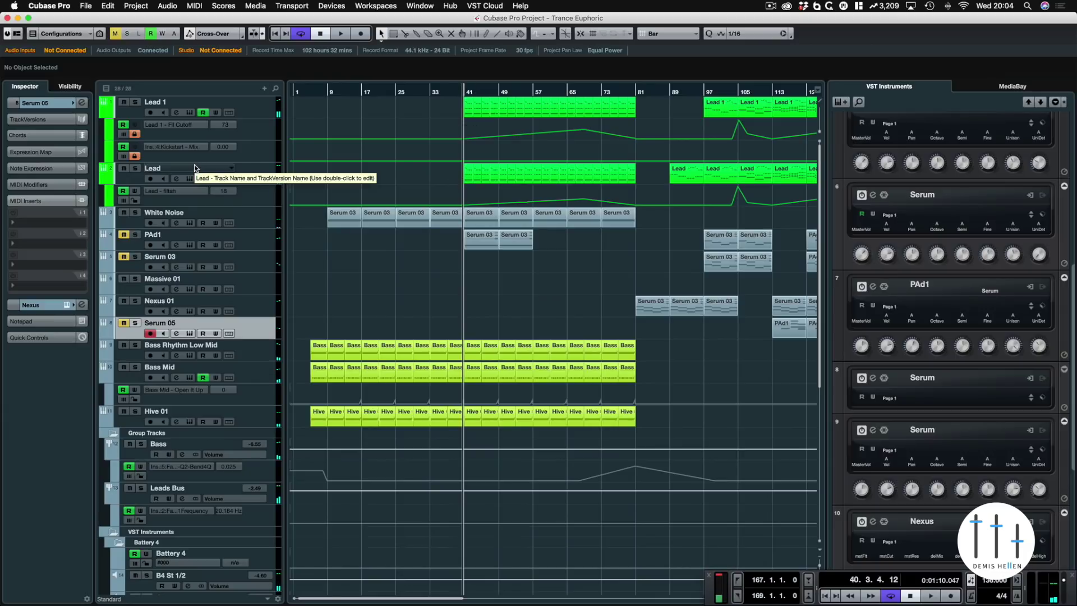
{"action": "left_click", "coordinate": [470, 107]}
{"action": "key", "text": "p"}
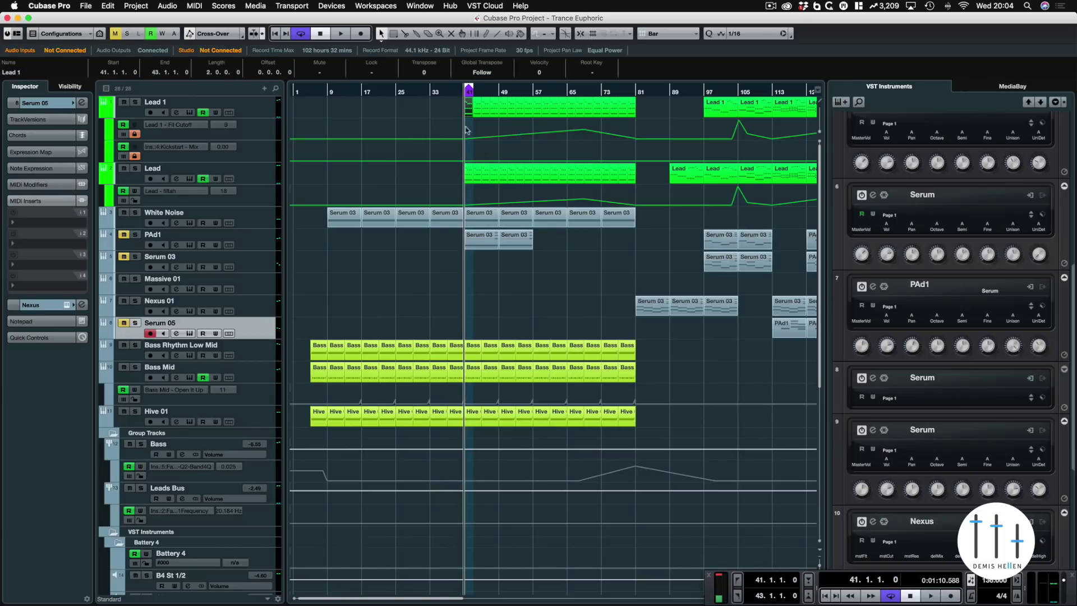
{"action": "key", "text": "space"}
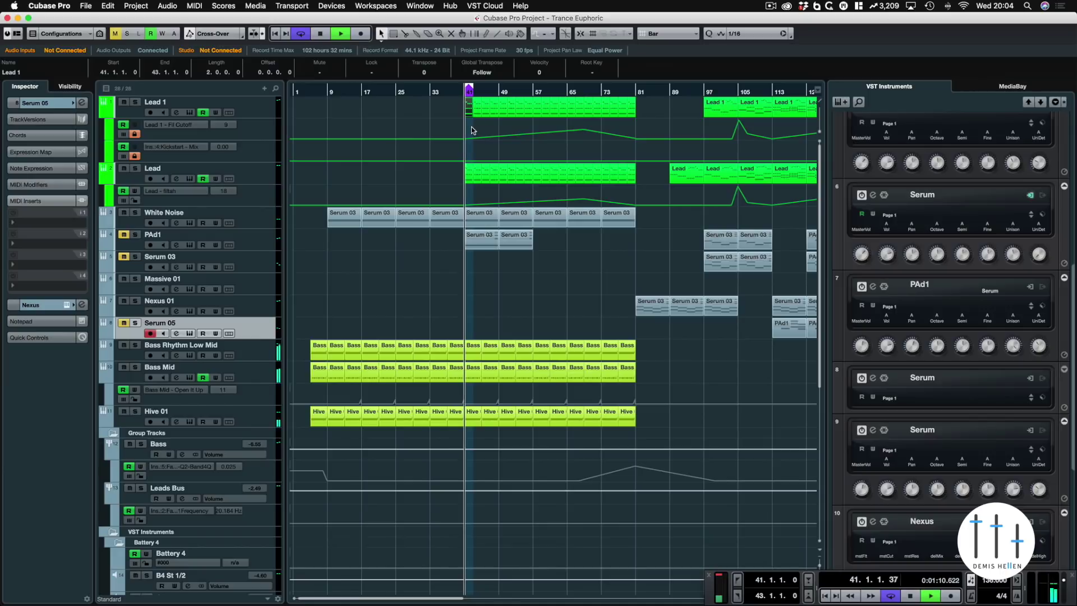
Step: Audition the Lead and Lead 1 tracks soloed separately, leave both soloed together, and stop playback
{"action": "left_click", "coordinate": [135, 169]}
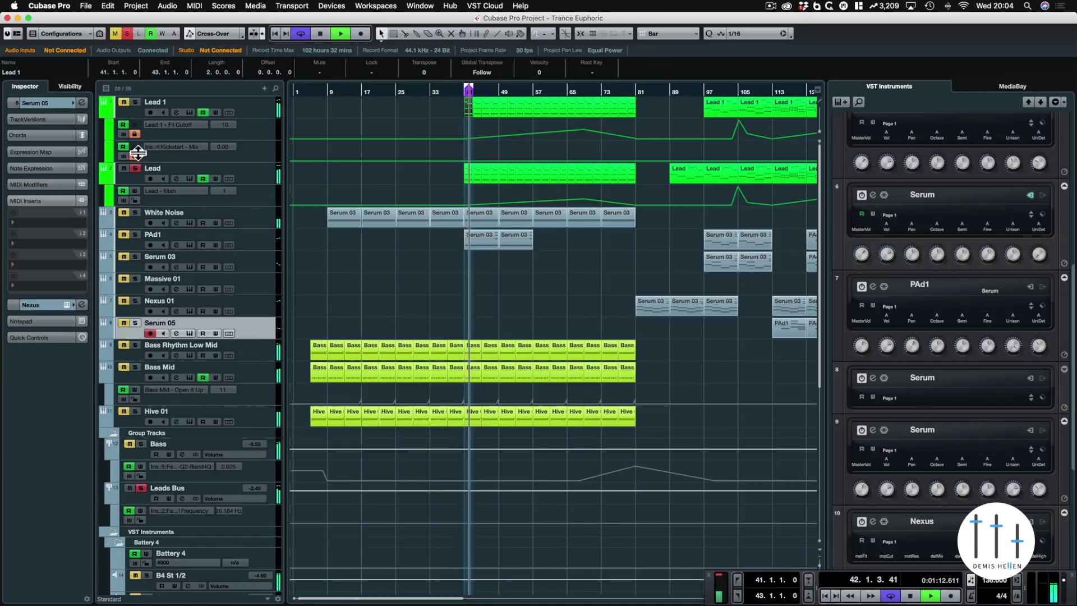
{"action": "left_click", "coordinate": [135, 169]}
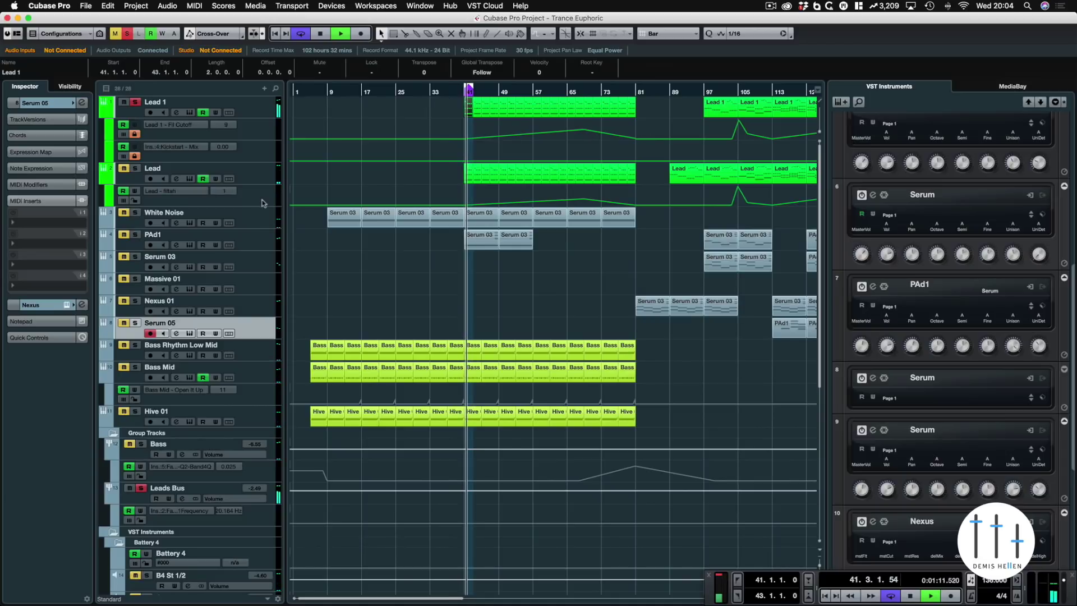
{"action": "left_click", "coordinate": [136, 168]}
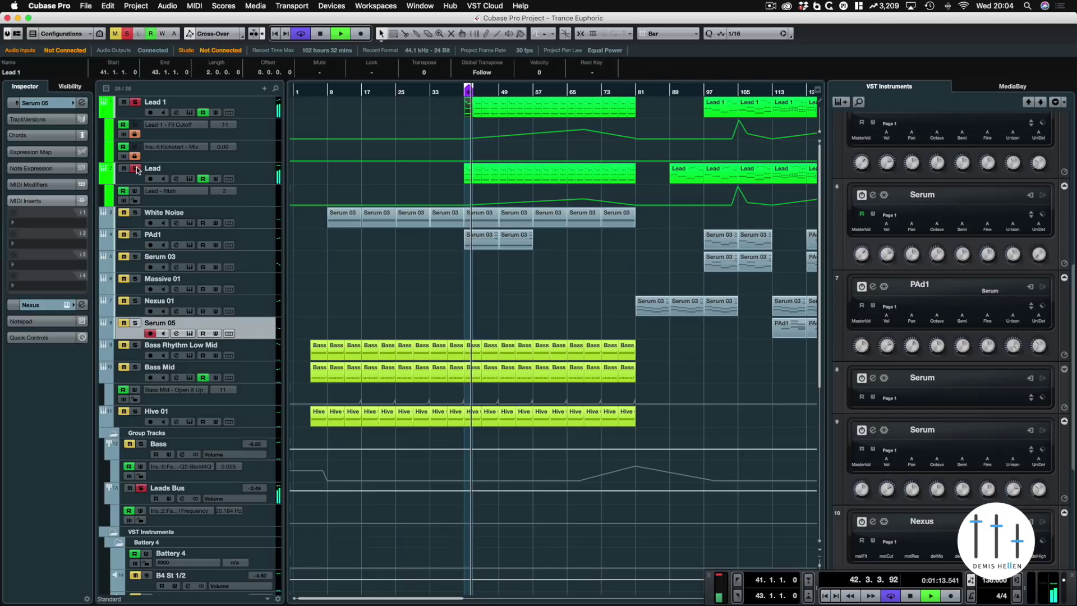
{"action": "key", "text": "space"}
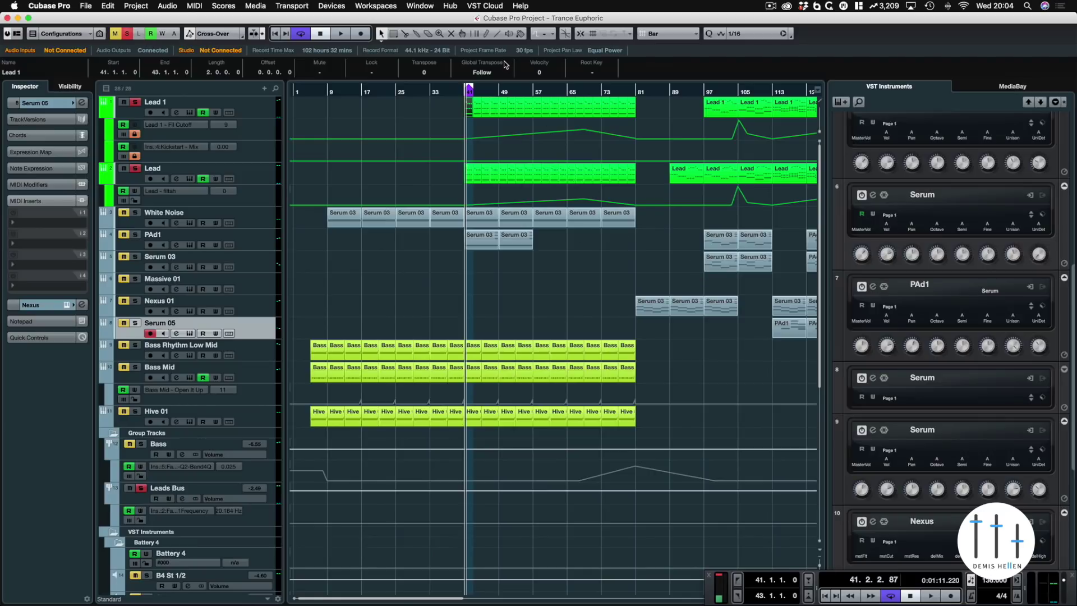
Step: Add a configuration with the name Config
{"action": "key", "text": "F2"}
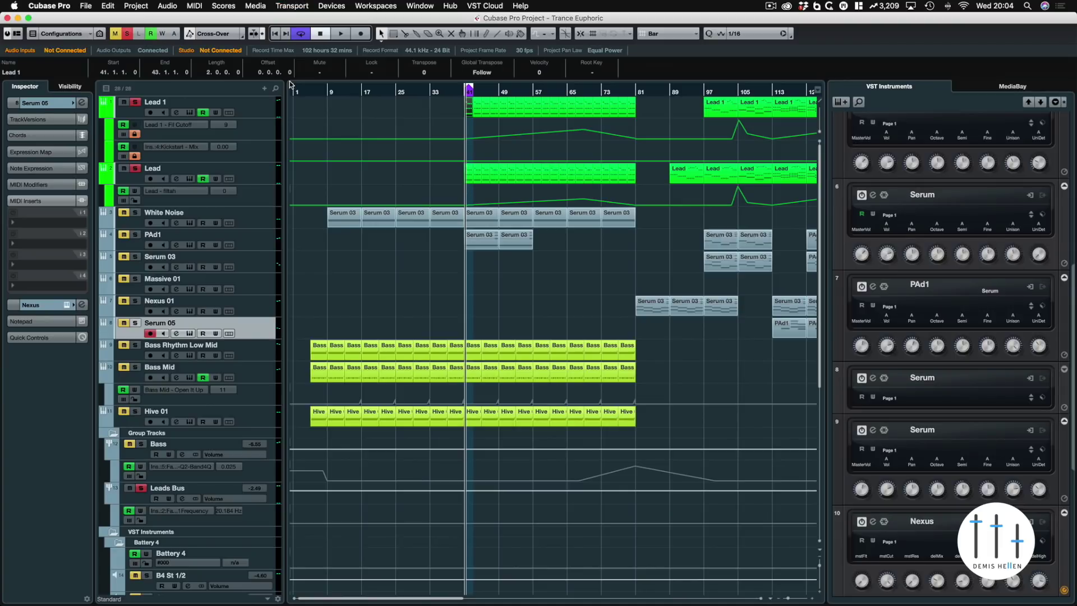
{"action": "key", "text": "F3"}
{"action": "key", "text": "F3"}
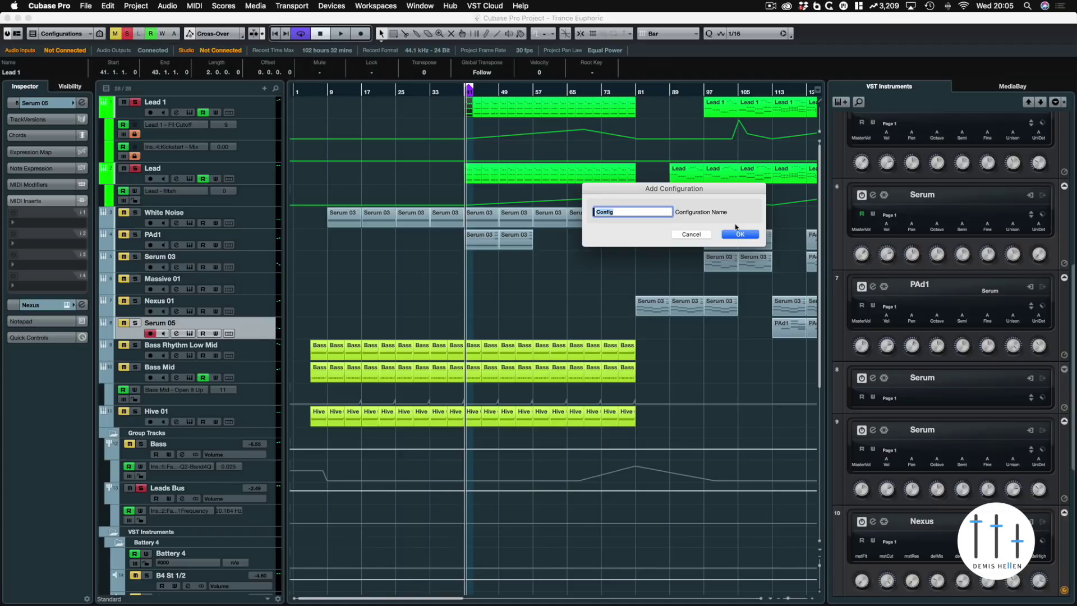
{"action": "left_click", "coordinate": [739, 232]}
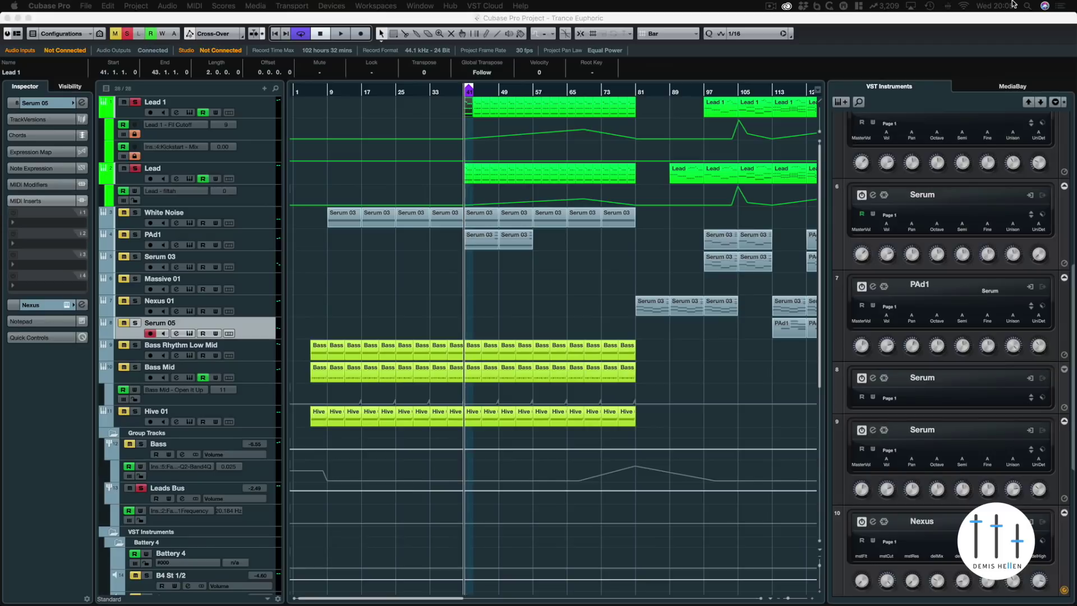
Step: Raise the low-cut frequency in the Lead track's FabFilter Pro-Q 2 to somewhat above 145 Hz while the soloed part plays
{"action": "key", "text": "space"}
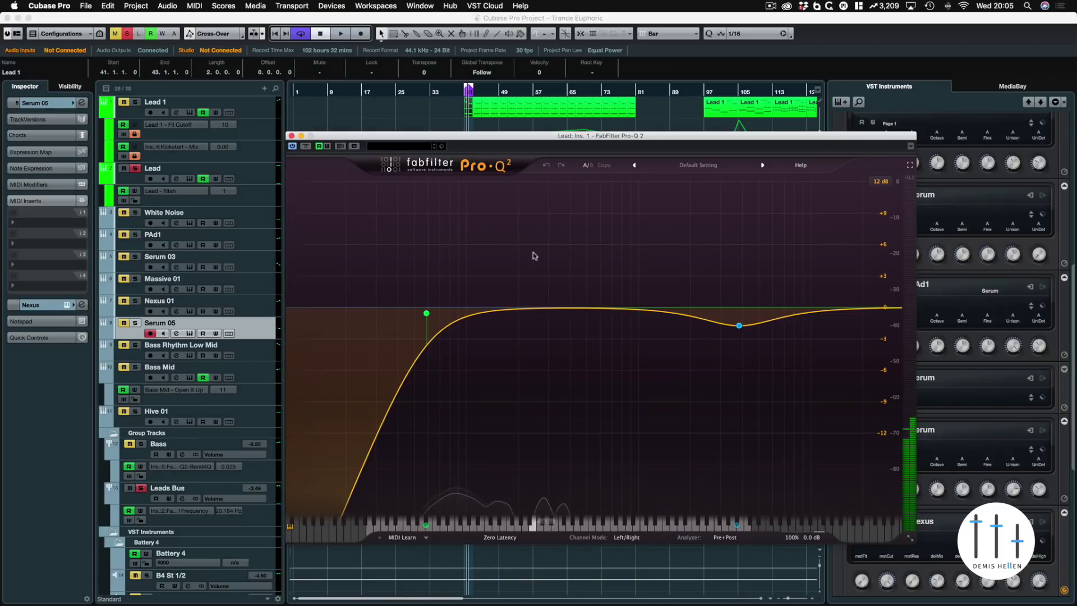
{"action": "left_click_drag", "start_coordinate": [530, 136], "coordinate": [451, 99]}
{"action": "mouse_move", "coordinate": [354, 269]}
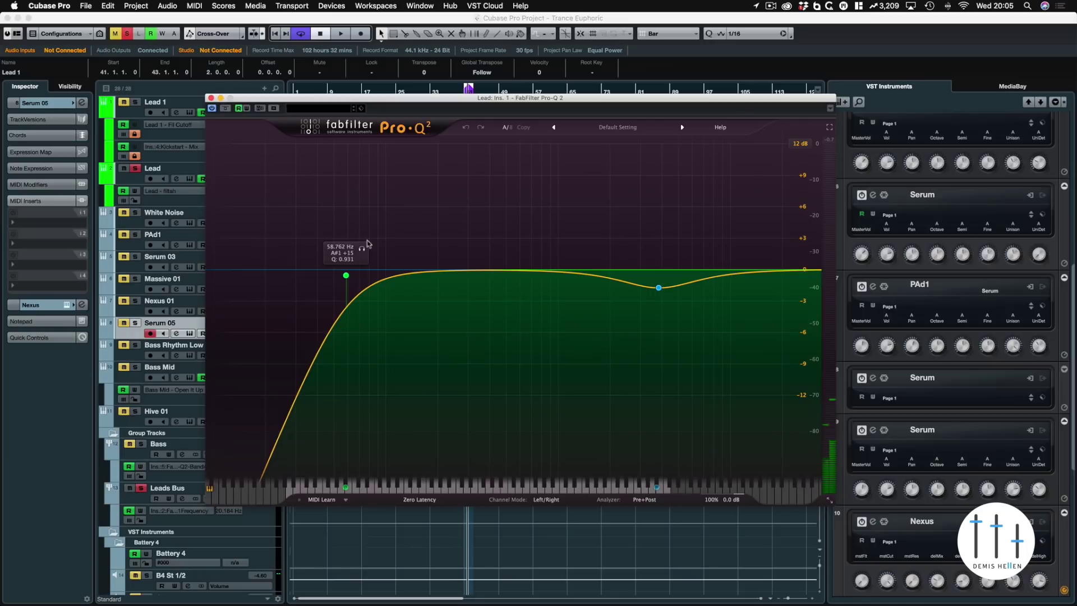
{"action": "key", "text": "space"}
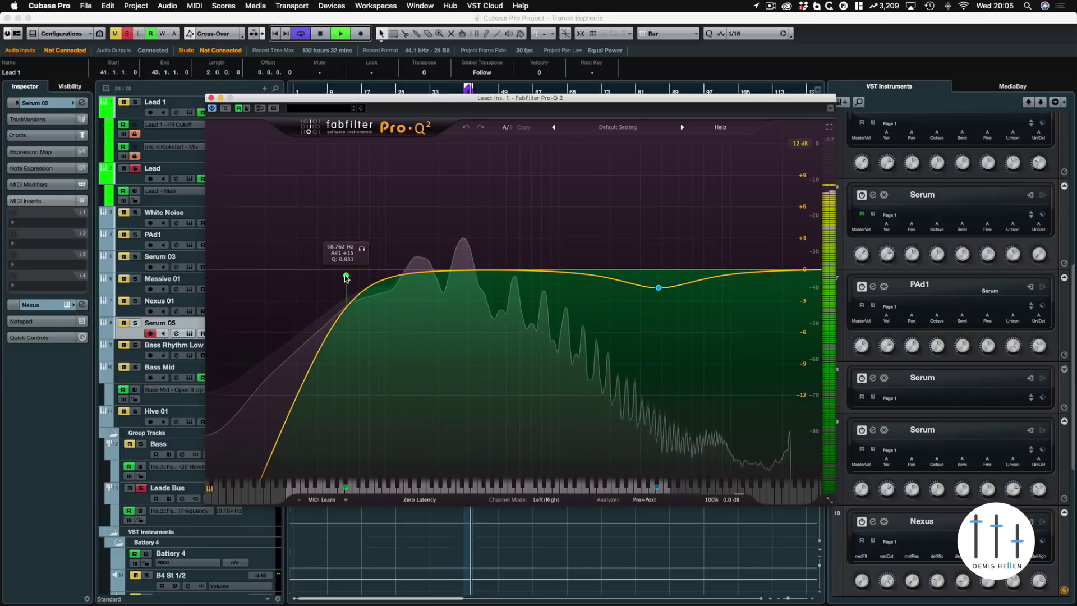
{"action": "left_click_drag", "start_coordinate": [346, 277], "coordinate": [414, 299]}
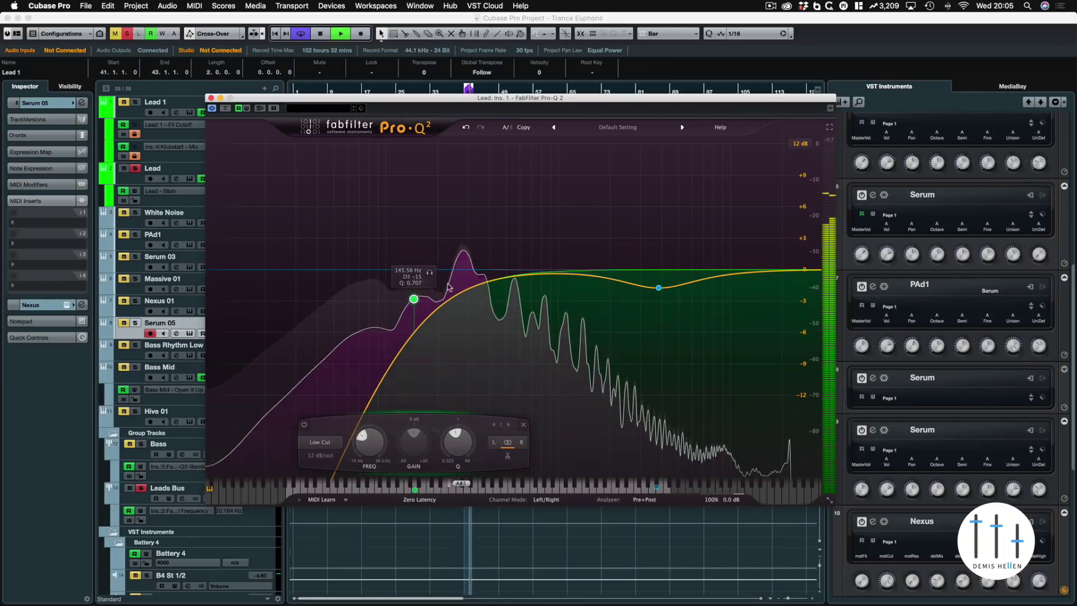
{"action": "left_click_drag", "start_coordinate": [413, 298], "coordinate": [433, 292]}
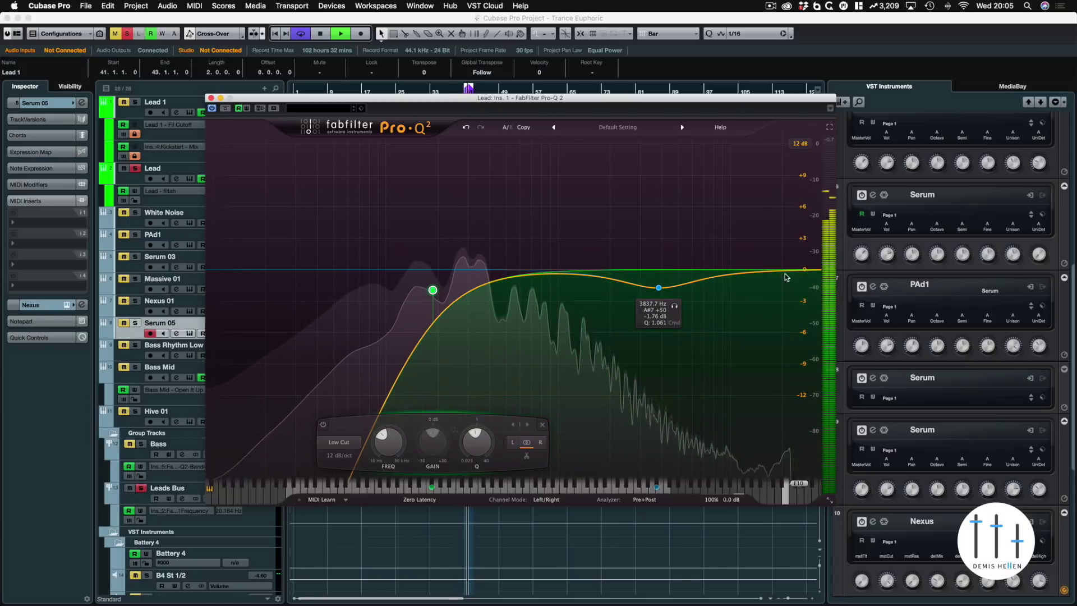
Step: Add a slight high-shelf boost and a bell cut of about 0.95 dB near 318 Hz, Q about 3.76, to the Lead EQ
{"action": "left_click_drag", "start_coordinate": [776, 273], "coordinate": [694, 265]}
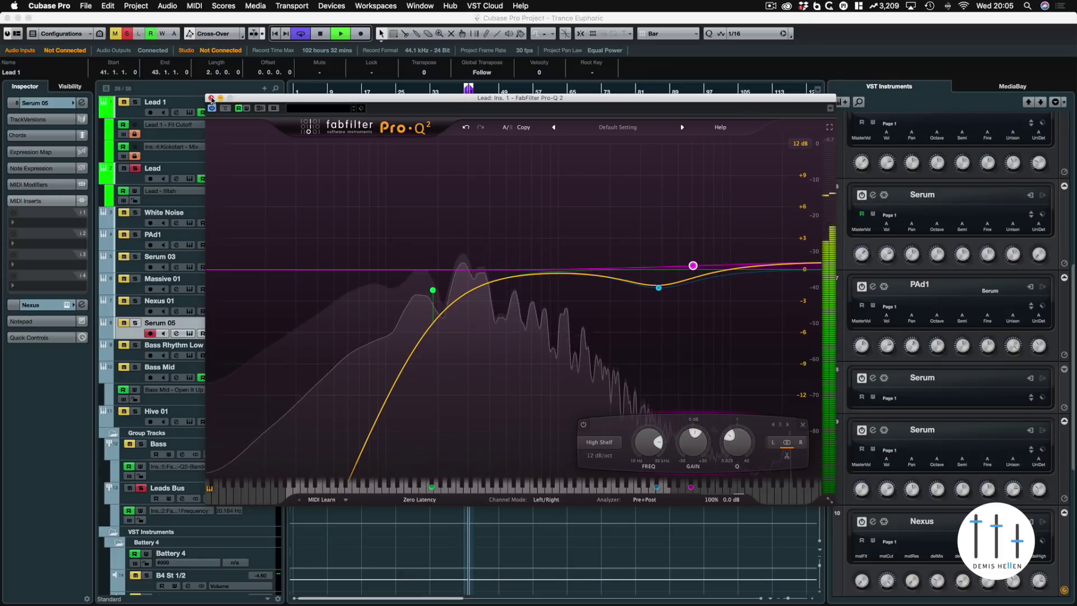
{"action": "double_click", "coordinate": [476, 271]}
{"action": "scroll", "coordinate": [478, 270], "scroll_direction": "up", "scroll_amount": 8}
{"action": "mouse_move", "coordinate": [478, 269]}
{"action": "left_mouse_down"}
{"action": "mouse_move", "coordinate": [477, 176]}
{"action": "mouse_move", "coordinate": [472, 290]}
{"action": "left_mouse_up"}
{"action": "left_click_drag", "start_coordinate": [516, 445], "coordinate": [509, 455]}
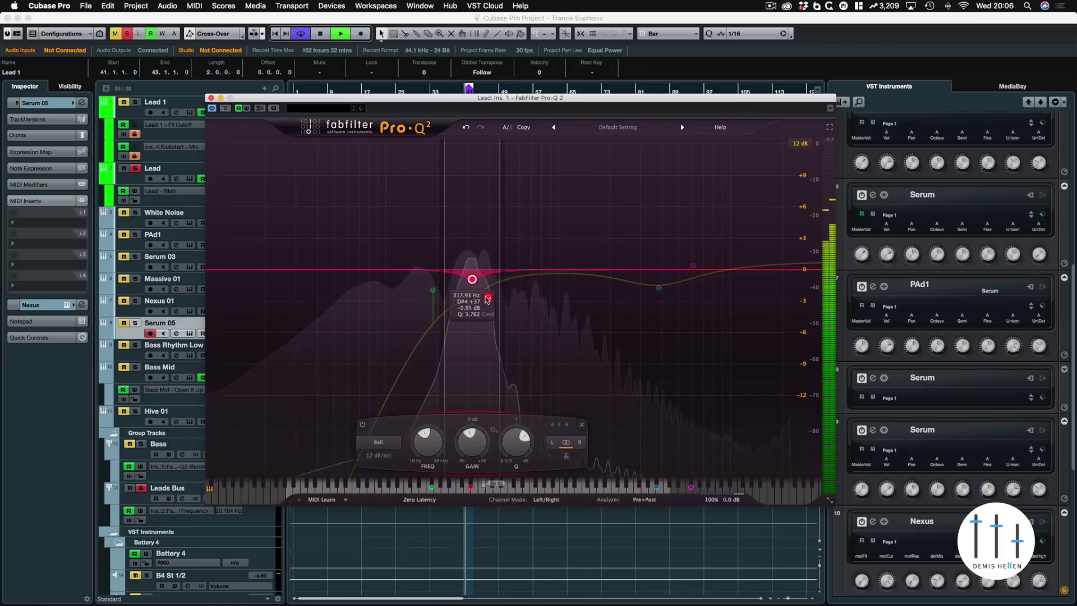
{"action": "left_click", "coordinate": [488, 299]}
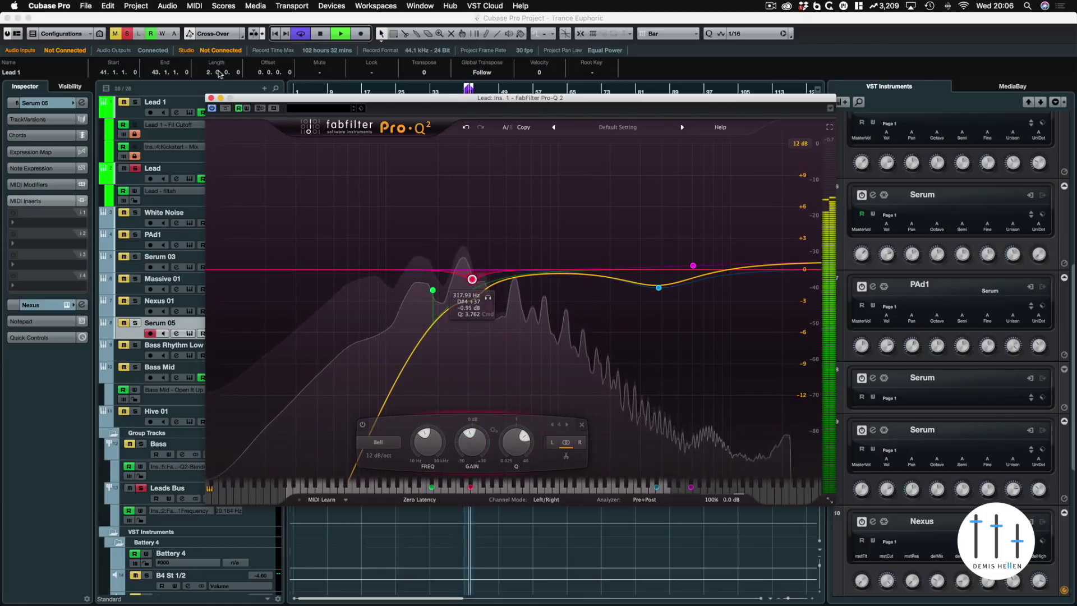
Step: Compare the soloed Lead track with its EQ bypassed and active, and close the plug-in
{"action": "left_click", "coordinate": [226, 109]}
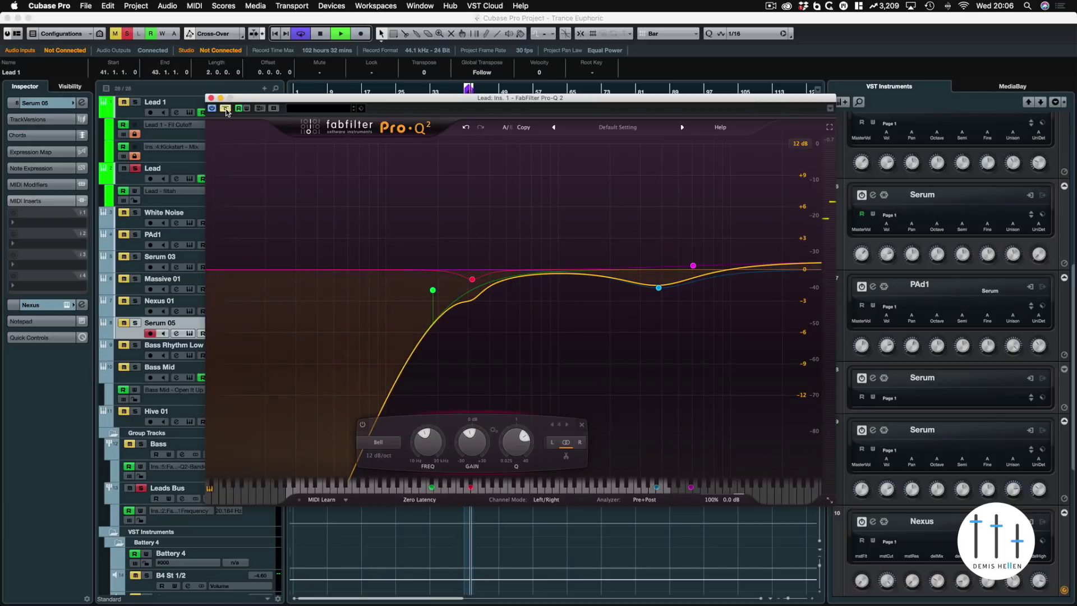
{"action": "left_click", "coordinate": [226, 110]}
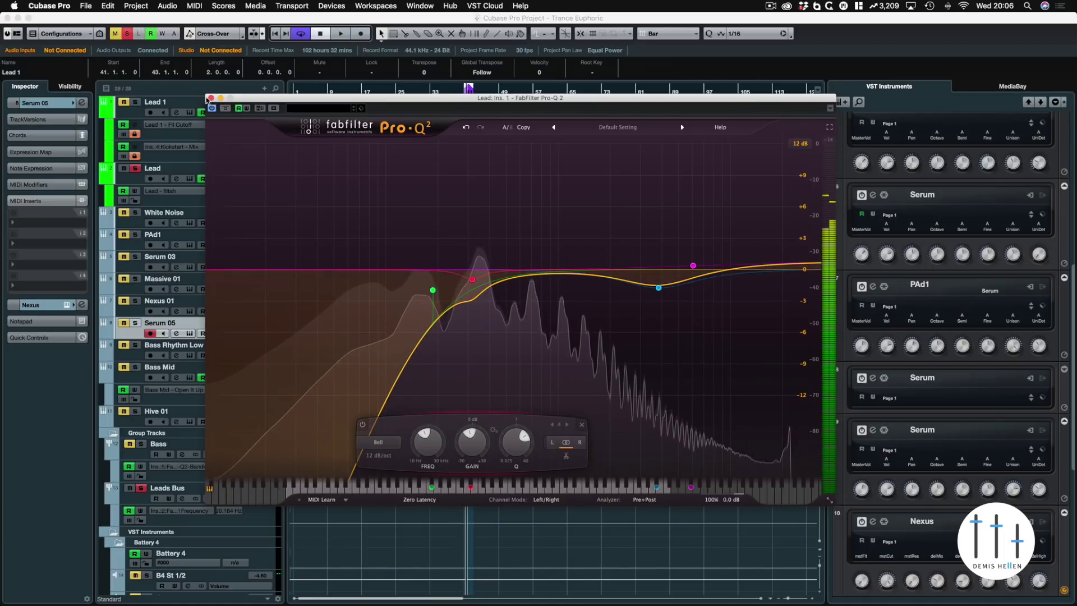
{"action": "key", "text": "space"}
{"action": "left_click", "coordinate": [211, 98]}
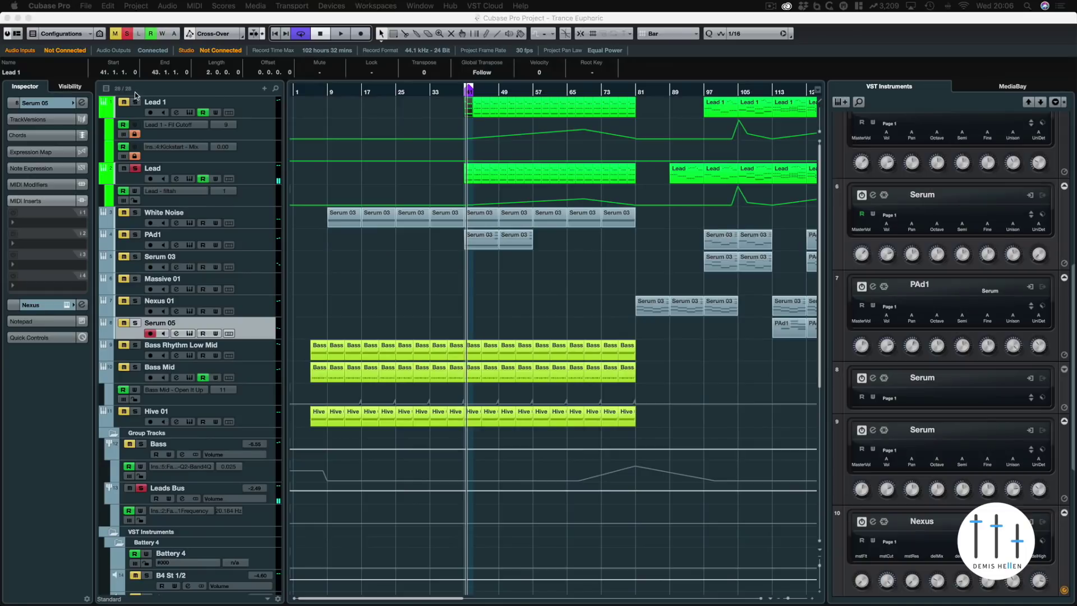
Step: Clear all solos and compare the Lead EQ bypassed and active within the full mix
{"action": "left_click", "coordinate": [129, 34]}
{"action": "key", "text": "space"}
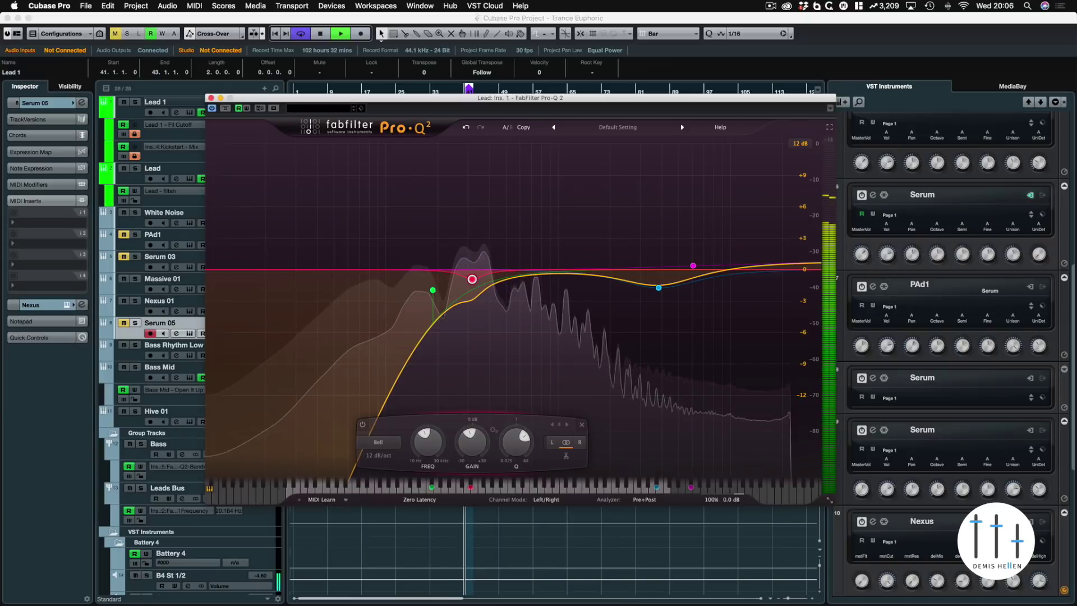
{"action": "left_click", "coordinate": [226, 109]}
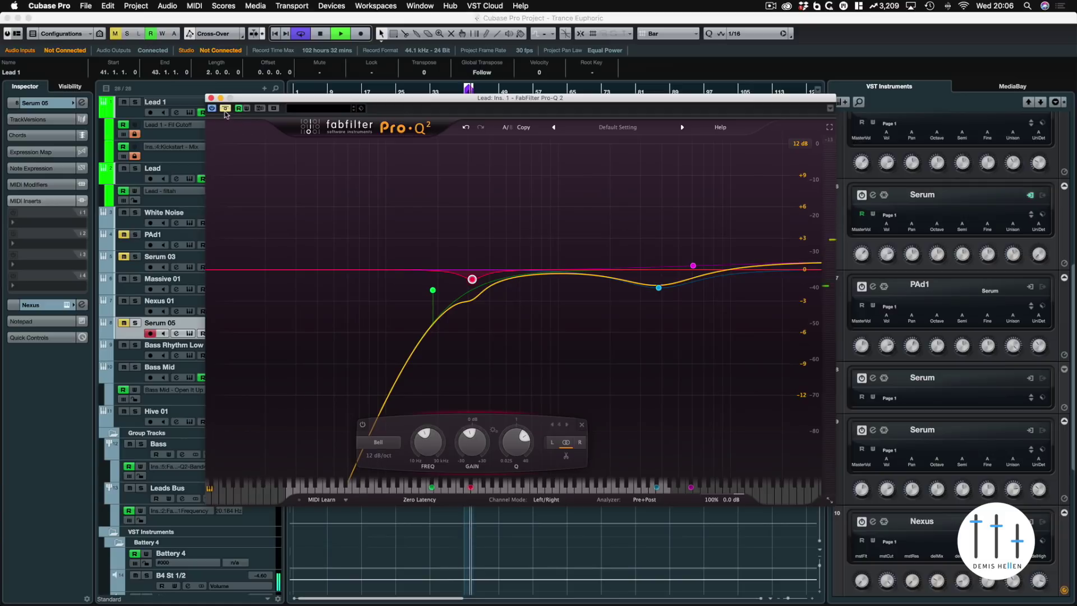
{"action": "left_click", "coordinate": [225, 108]}
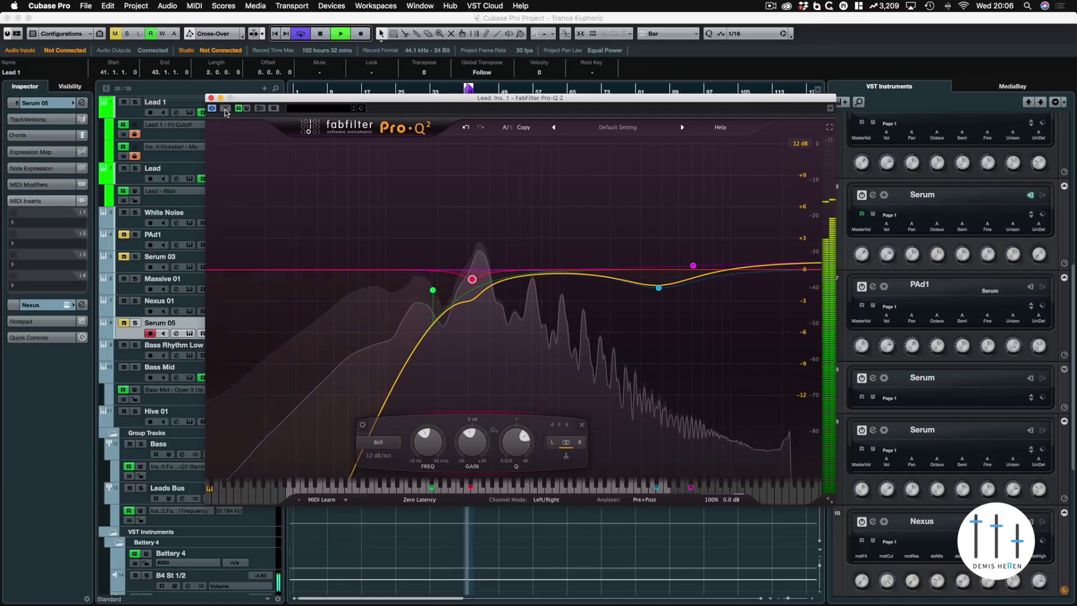
{"action": "left_click", "coordinate": [211, 98]}
{"action": "key", "text": "space"}
Step: Solo Lead 1 and raise the low cut in its Pro-Q 2 to about 110 Hz during playback
{"action": "left_click", "coordinate": [135, 102]}
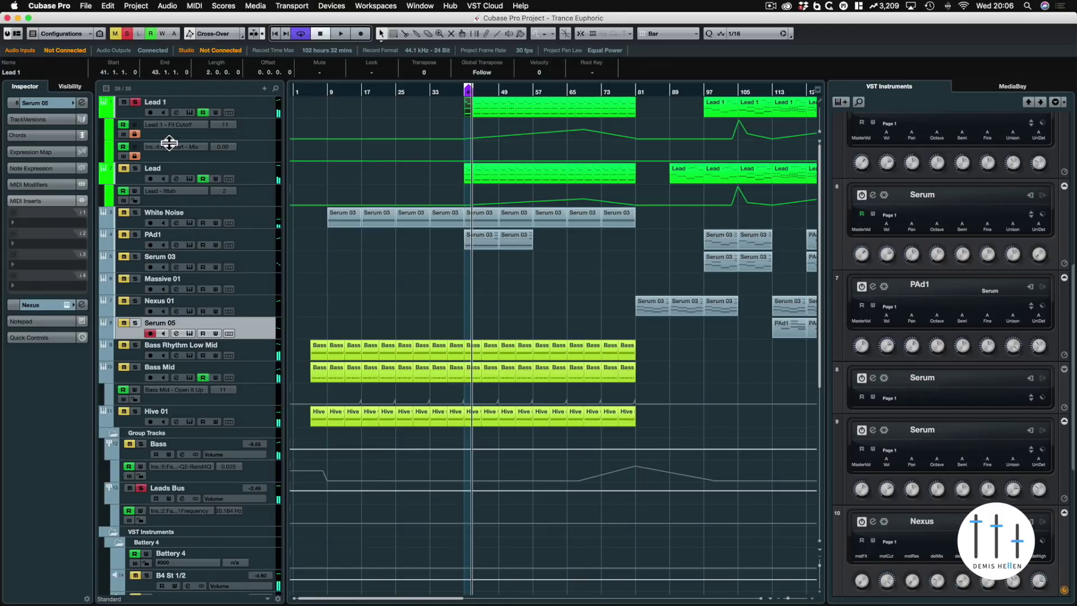
{"action": "key", "text": "space"}
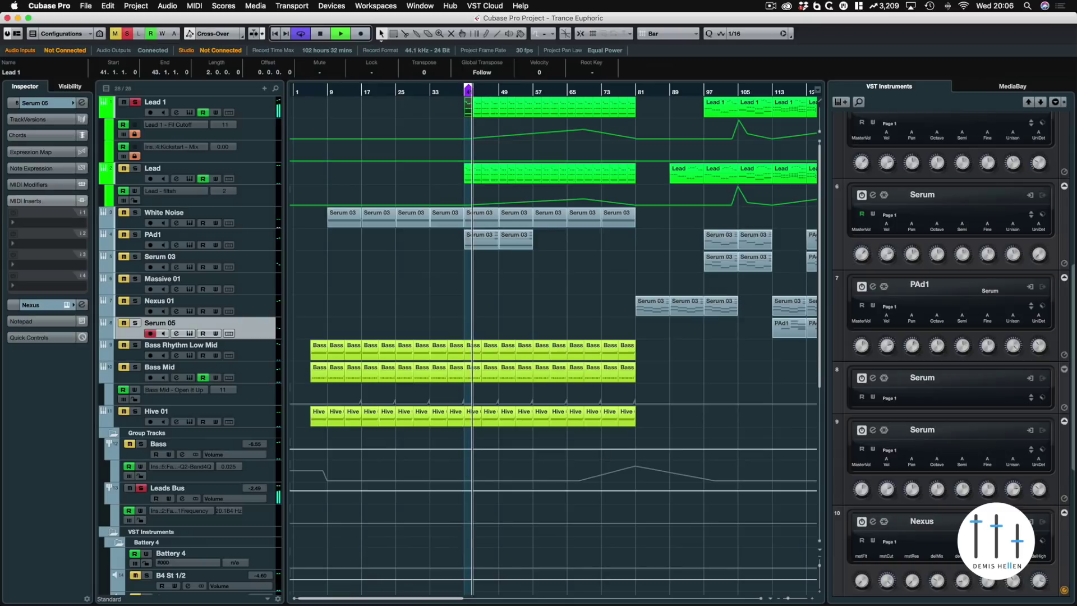
{"action": "left_click", "coordinate": [669, 241]}
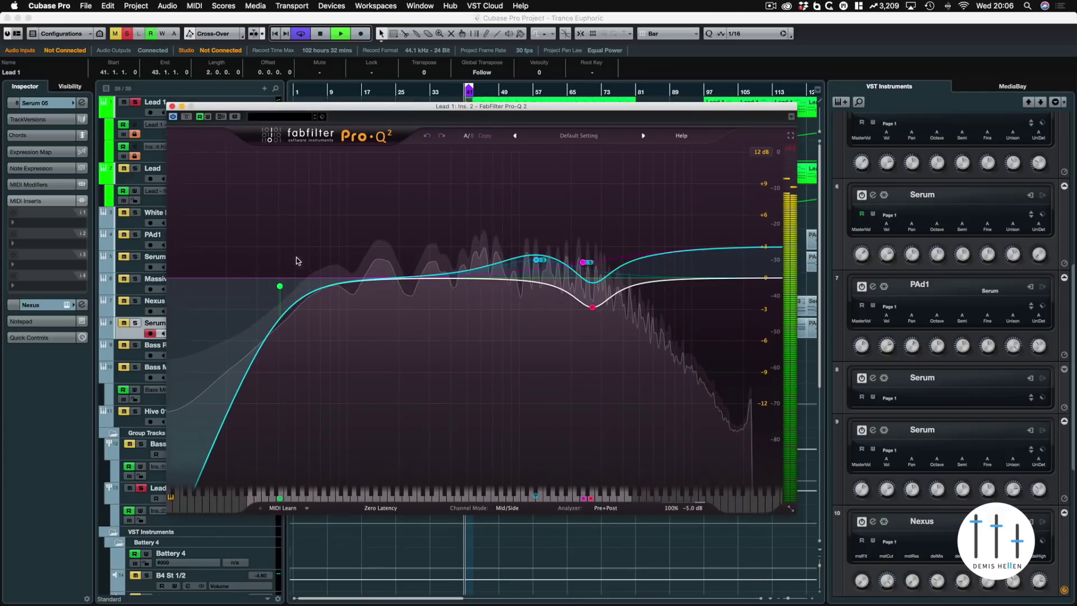
{"action": "left_click_drag", "start_coordinate": [278, 286], "coordinate": [355, 296]}
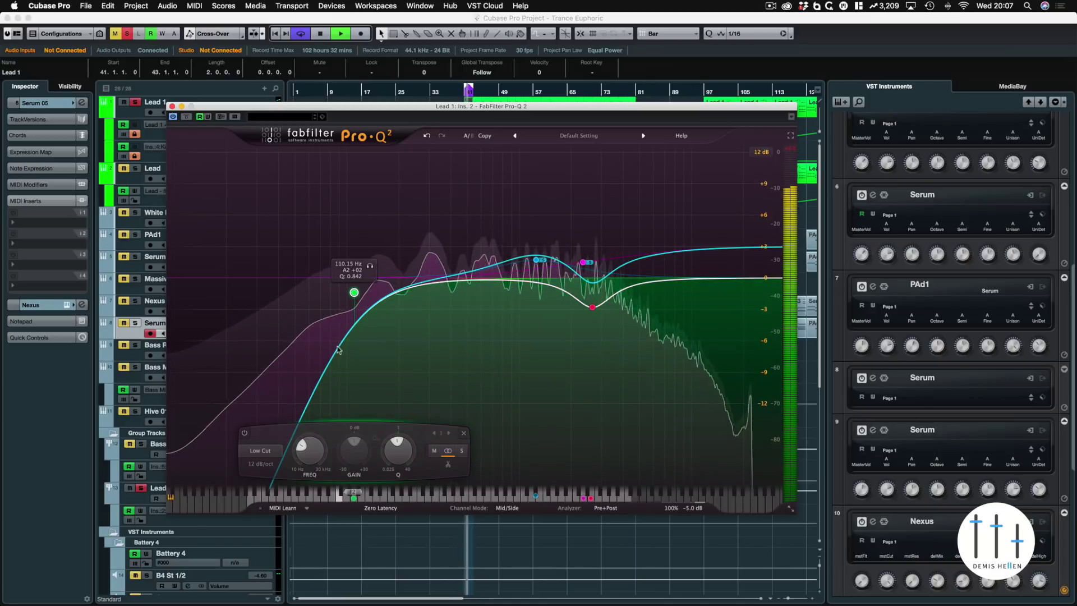
Step: Listen to the range removed by Lead 1's low cut in isolation, stop playback and close the EQ
{"action": "left_click", "coordinate": [370, 265]}
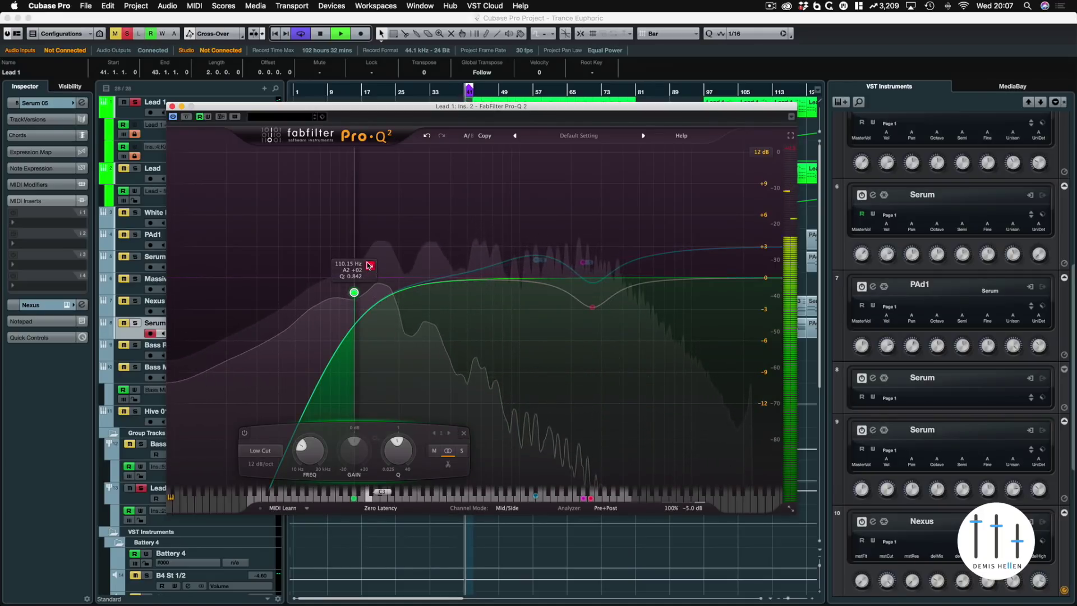
{"action": "left_click", "coordinate": [370, 266]}
{"action": "key", "text": "space"}
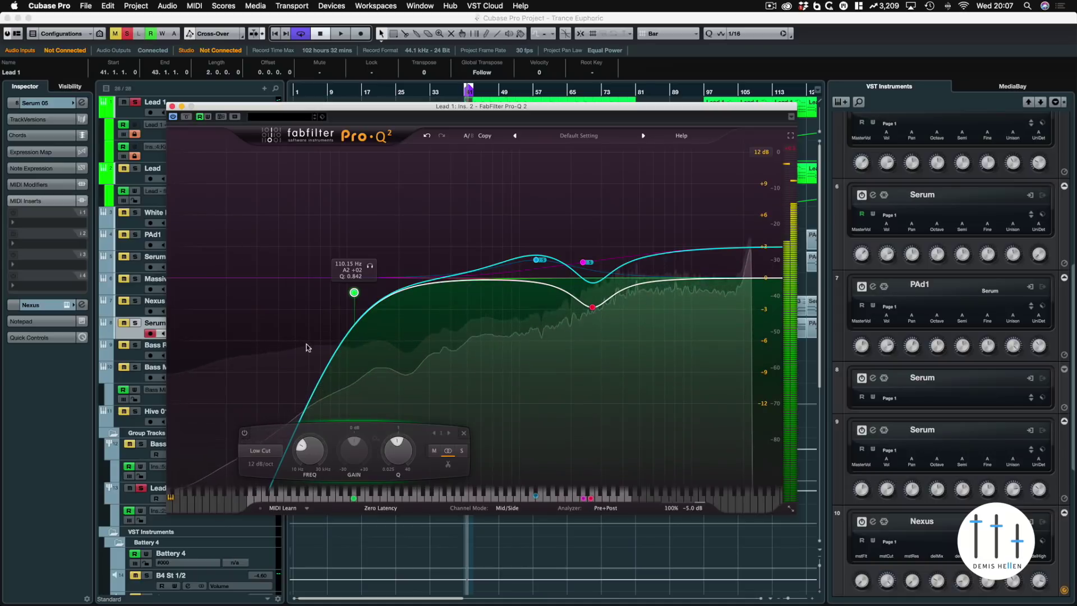
{"action": "mouse_move", "coordinate": [610, 331]}
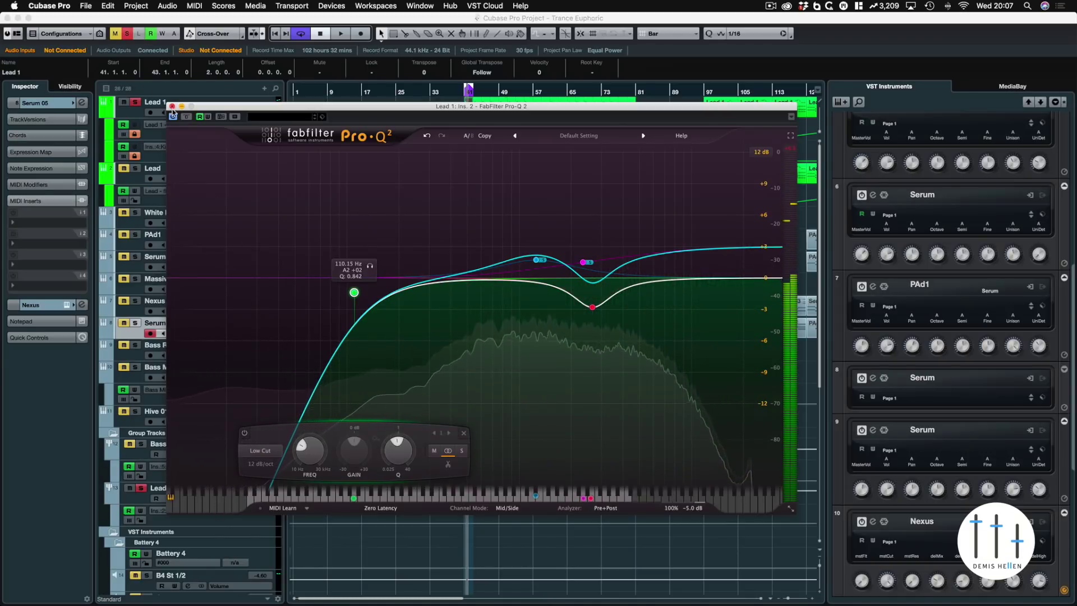
{"action": "key", "text": "super+w"}
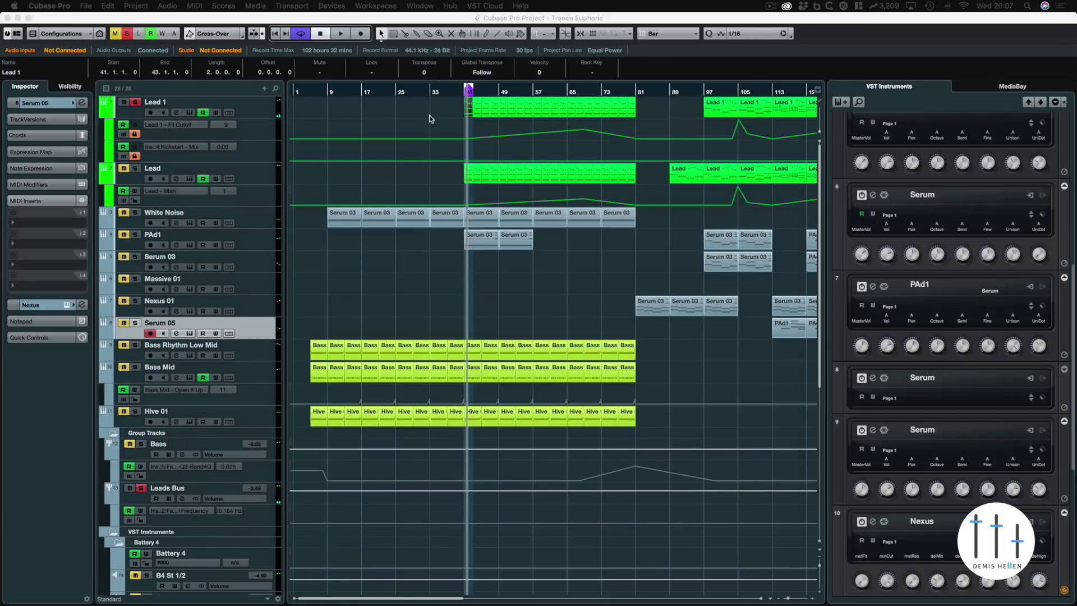
Step: Deselect the Lead 1 event and audition Lead and Lead 1 soloed together
{"action": "left_click", "coordinate": [430, 119]}
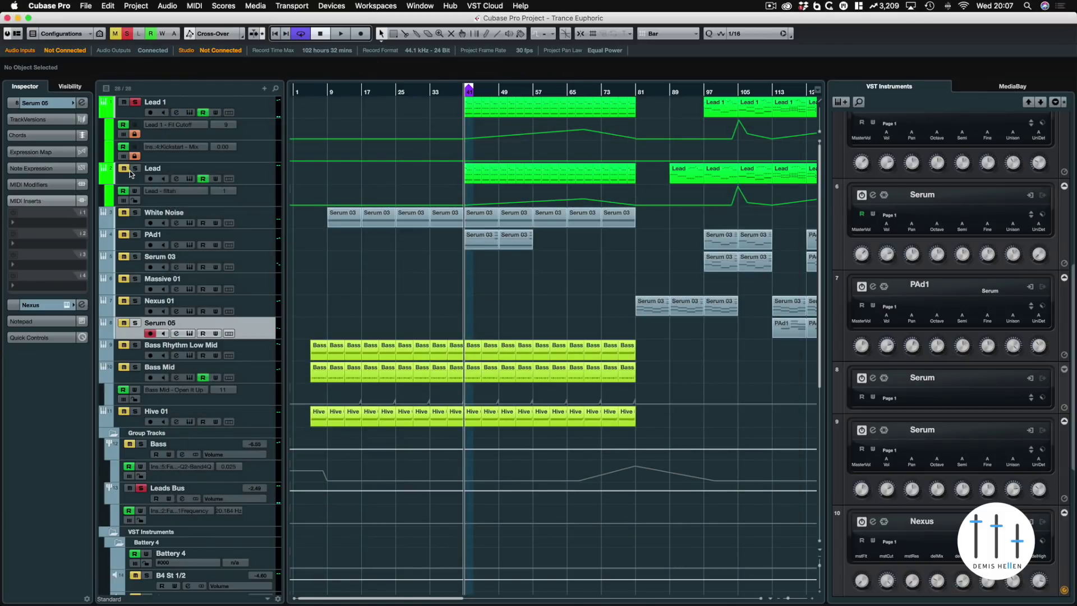
{"action": "key", "text": "space"}
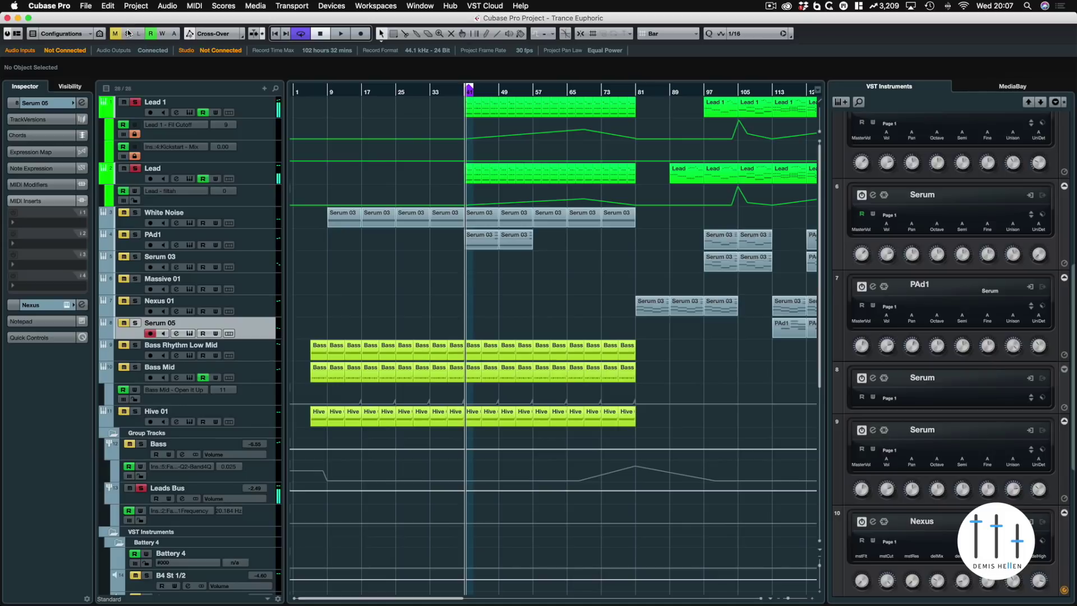
Step: Clear all solos and audition both leads within the full mix
{"action": "left_click", "coordinate": [128, 33]}
{"action": "key", "text": "space"}
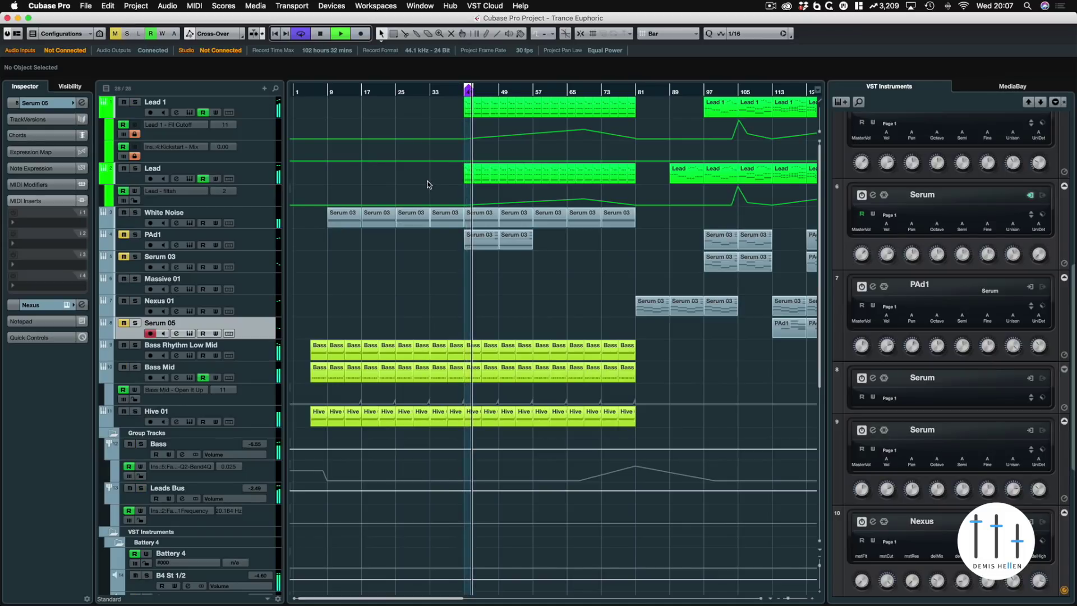
{"action": "key", "text": "space"}
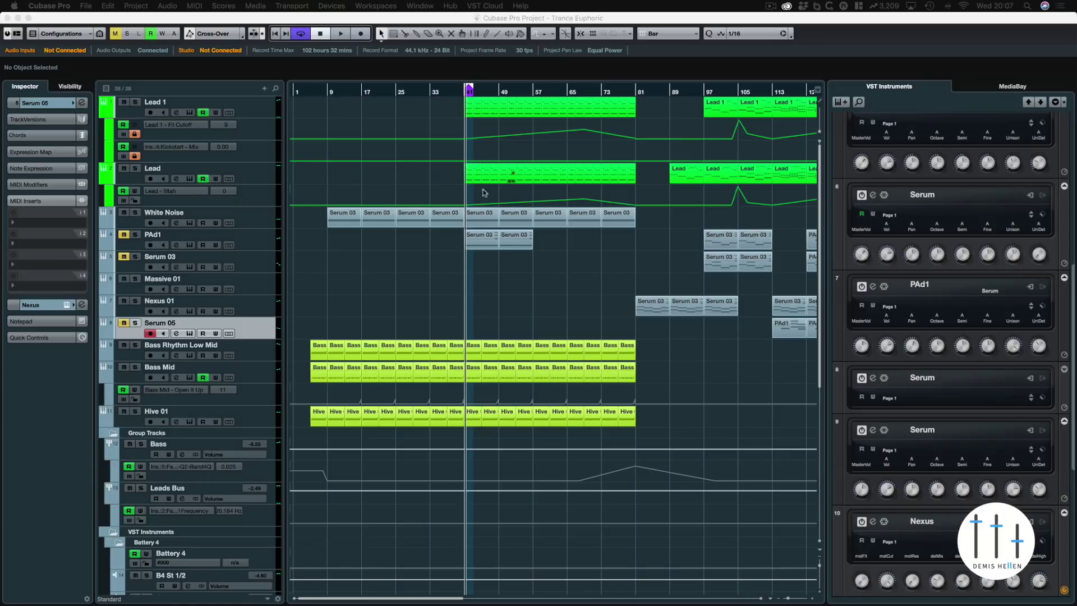
Step: Open the MixConsole and remove the Kickstart insert from the Lead 1 channel
{"action": "key", "text": "F3"}
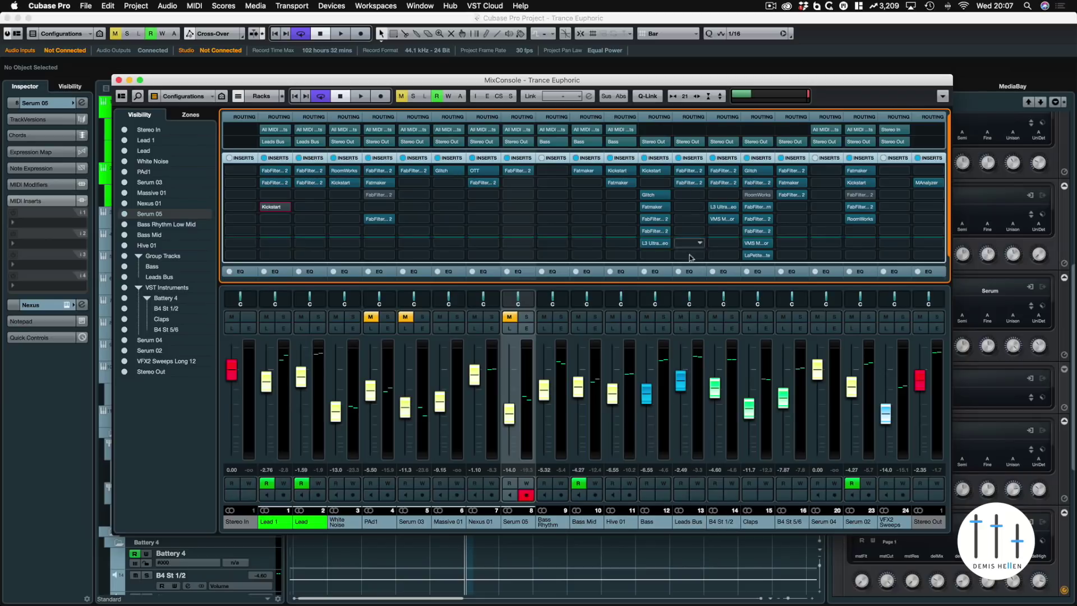
{"action": "left_click", "coordinate": [287, 207]}
{"action": "scroll", "coordinate": [324, 228], "scroll_direction": "up", "scroll_amount": 5}
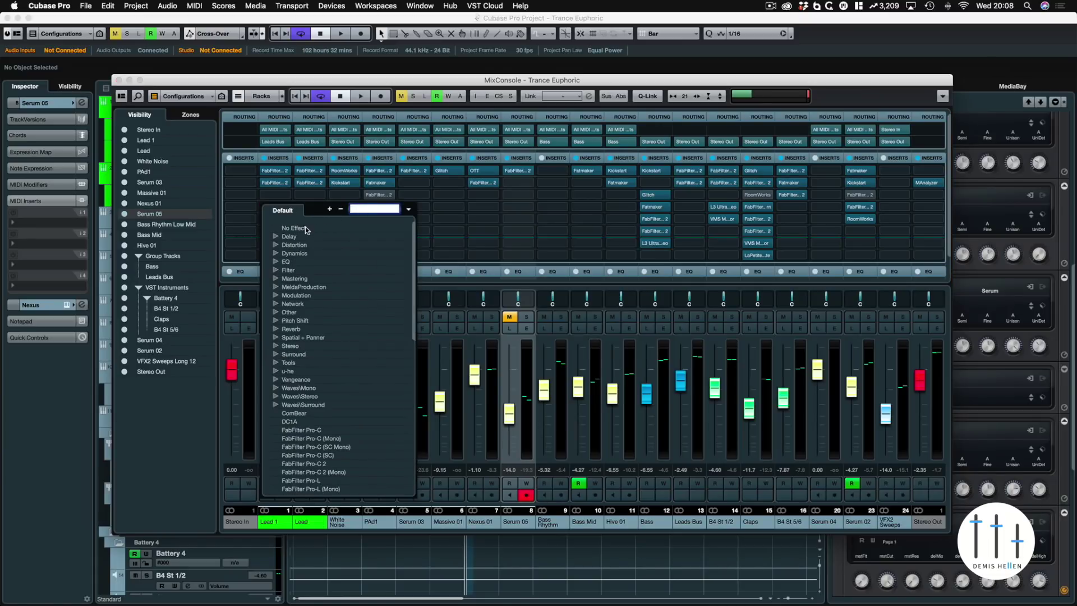
{"action": "left_click", "coordinate": [305, 229]}
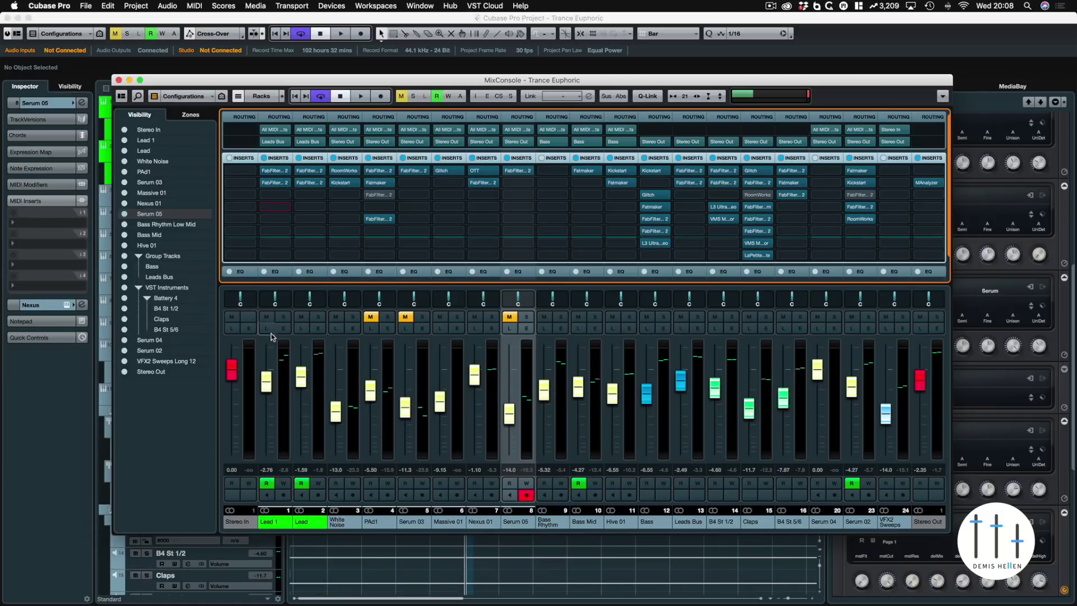
Step: Solo the Leads Bus and compare its inserts bypassed and active during playback
{"action": "left_click", "coordinate": [695, 317]}
{"action": "key", "text": "space"}
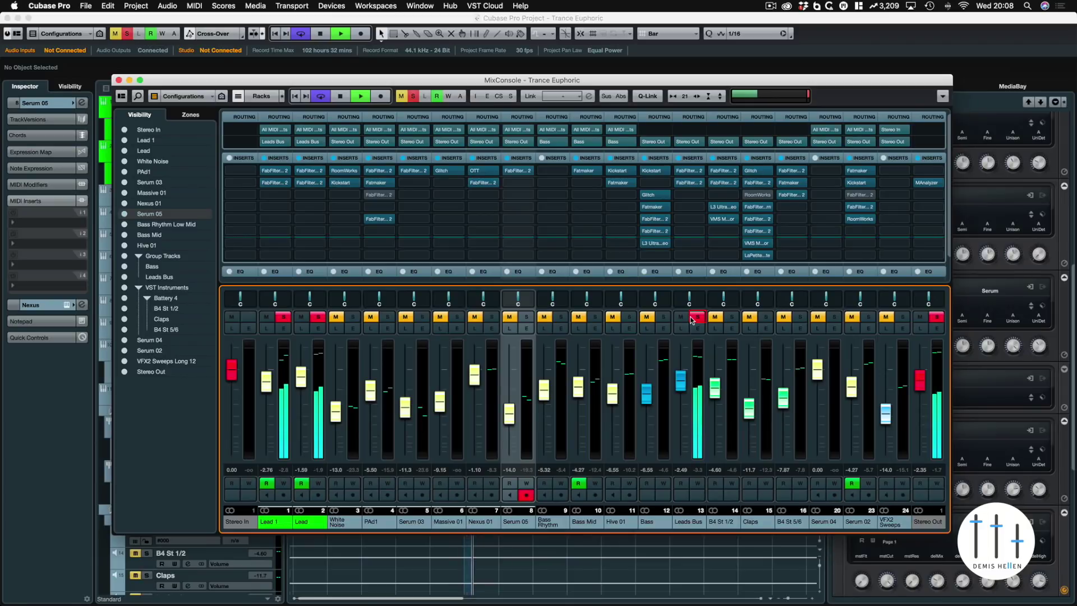
{"action": "left_click", "coordinate": [679, 158]}
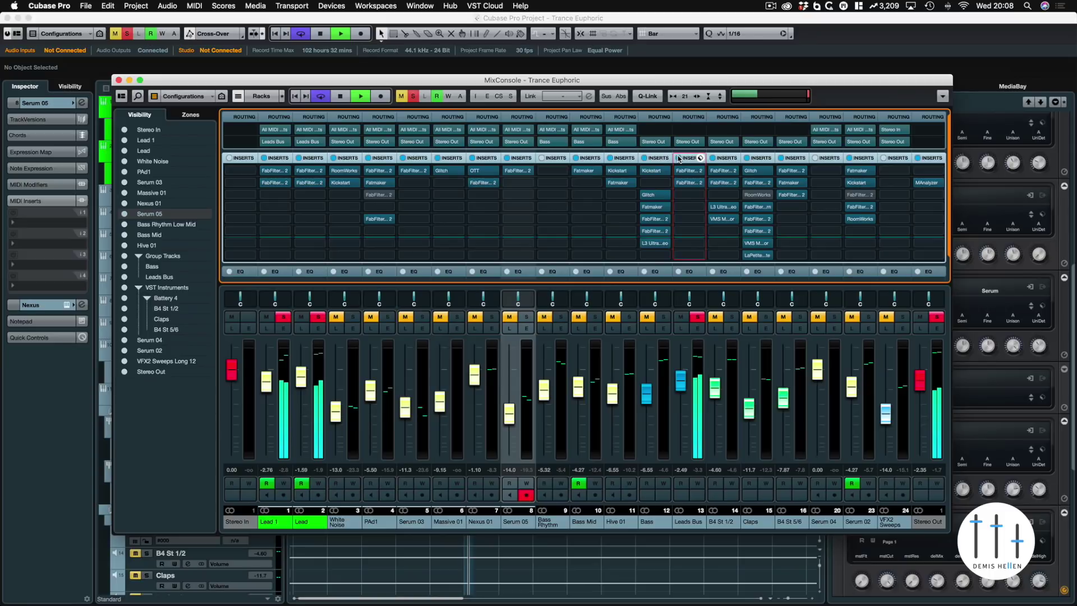
{"action": "left_click", "coordinate": [679, 158]}
{"action": "key", "text": "space"}
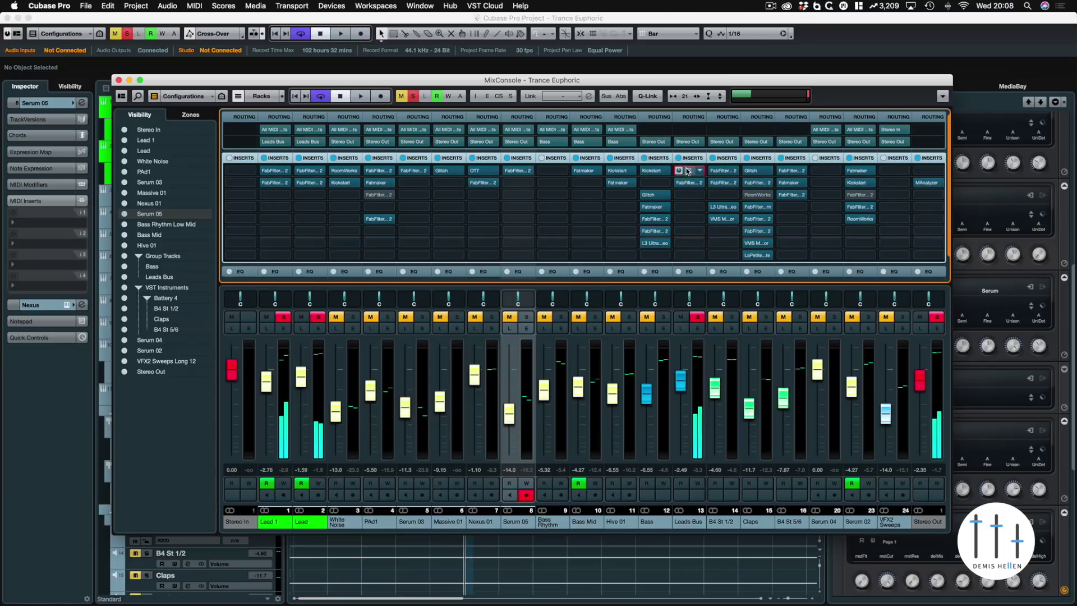
Step: Examine the compression and side-chain filter settings in the Leads Bus Pro-C 2, keeping its window clear of the mixer, and close it
{"action": "left_click_drag", "start_coordinate": [621, 193], "coordinate": [453, 86]}
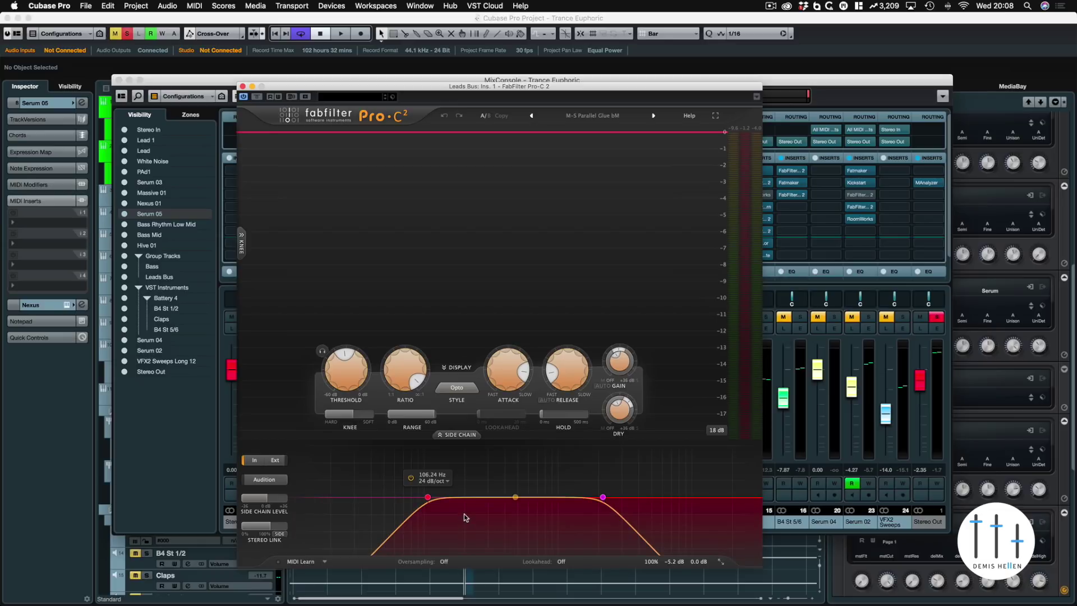
{"action": "mouse_move", "coordinate": [464, 514]}
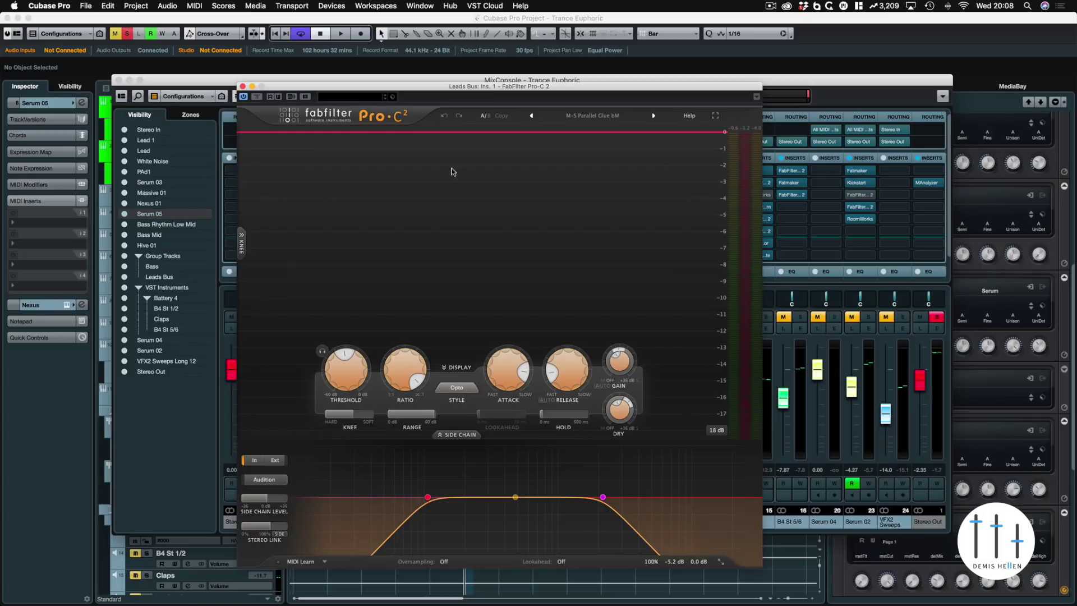
{"action": "mouse_move", "coordinate": [457, 88]}
{"action": "left_mouse_down"}
{"action": "mouse_move", "coordinate": [477, 138]}
{"action": "mouse_move", "coordinate": [462, 78]}
{"action": "left_mouse_up"}
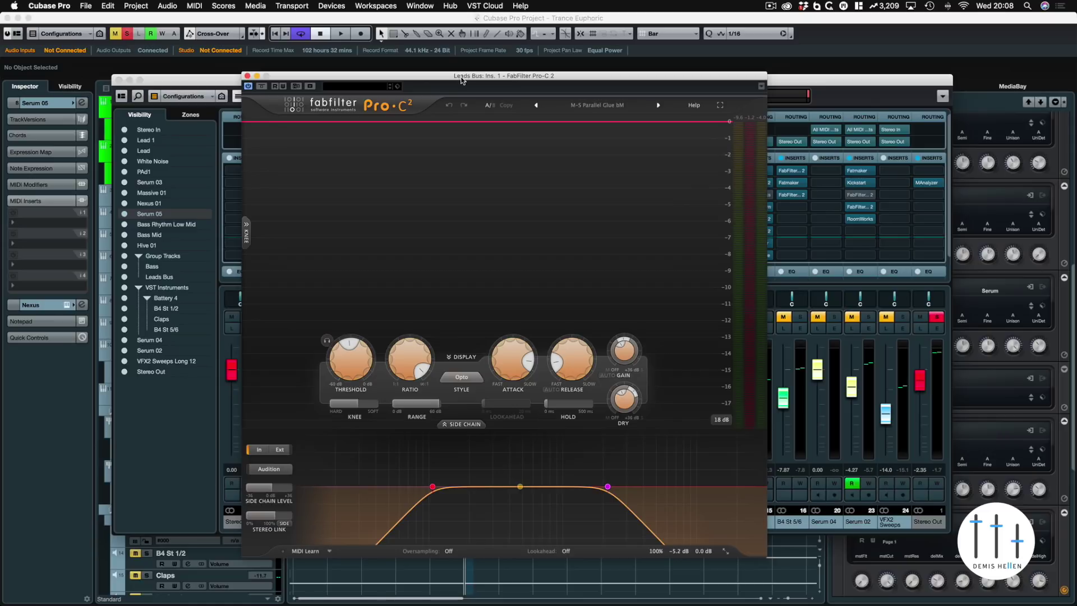
{"action": "mouse_move", "coordinate": [456, 80]}
{"action": "left_mouse_down"}
{"action": "mouse_move", "coordinate": [545, 142]}
{"action": "mouse_move", "coordinate": [437, 83]}
{"action": "left_mouse_up"}
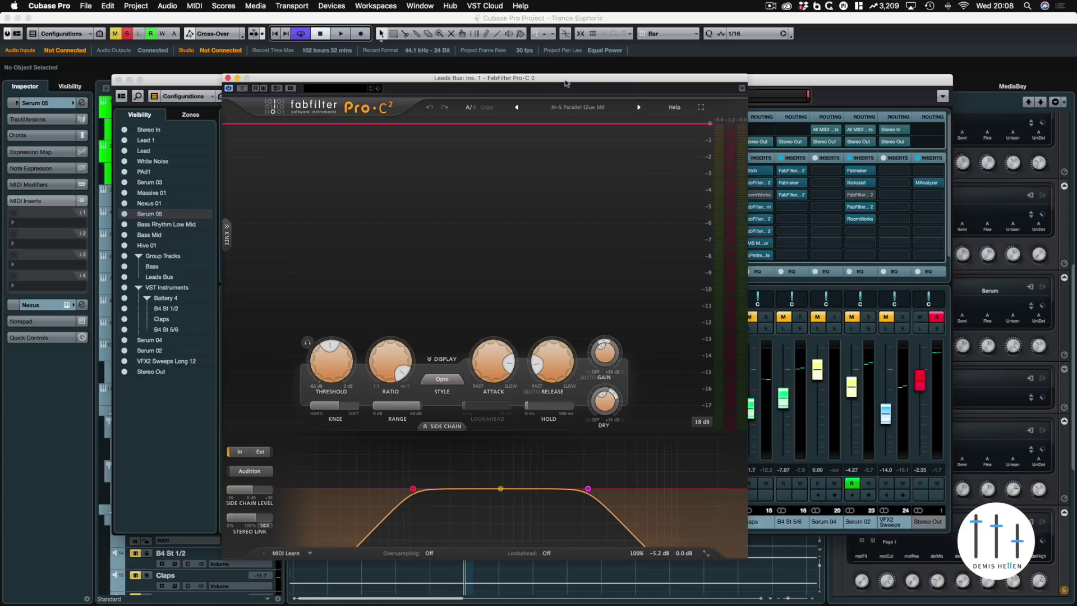
{"action": "left_click_drag", "start_coordinate": [552, 83], "coordinate": [724, 97]}
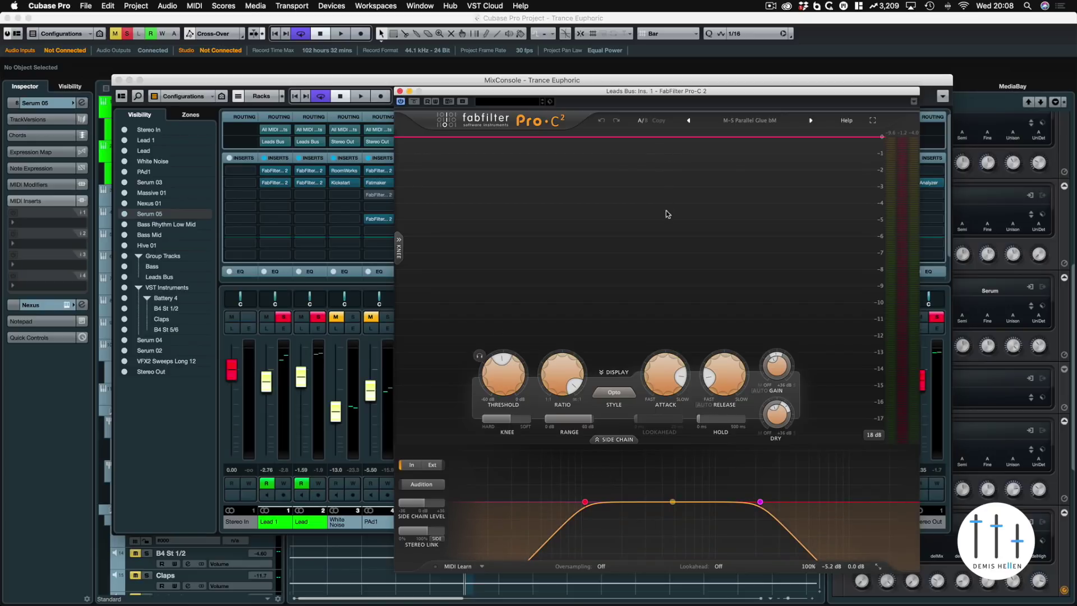
{"action": "left_click", "coordinate": [400, 91]}
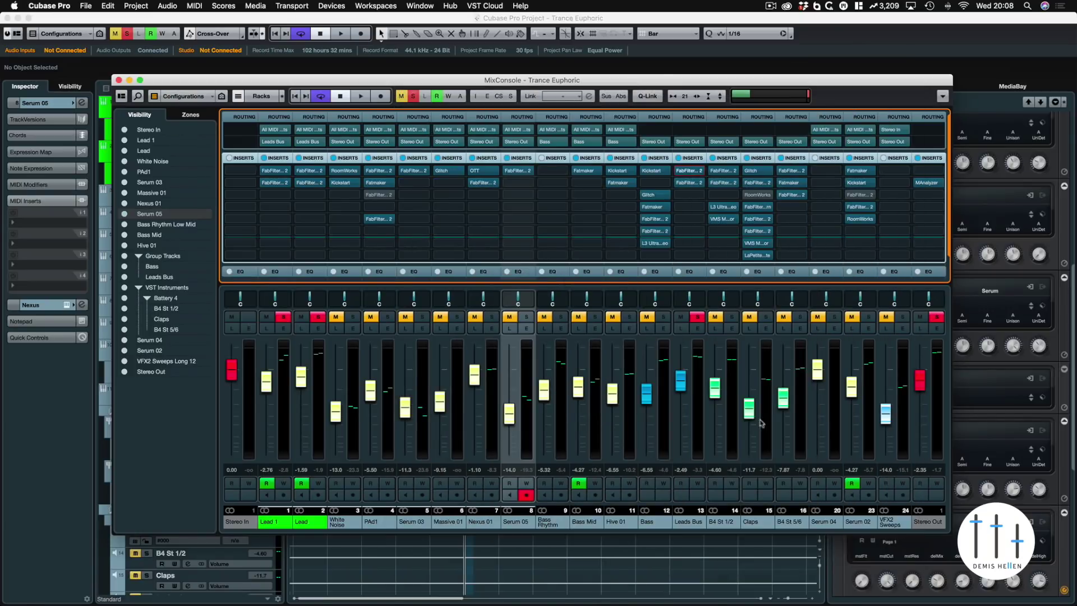
Step: Check the low cut in the Leads Bus Pro-Q 2 against the spectrum during playback, and close the EQ
{"action": "left_click", "coordinate": [689, 184]}
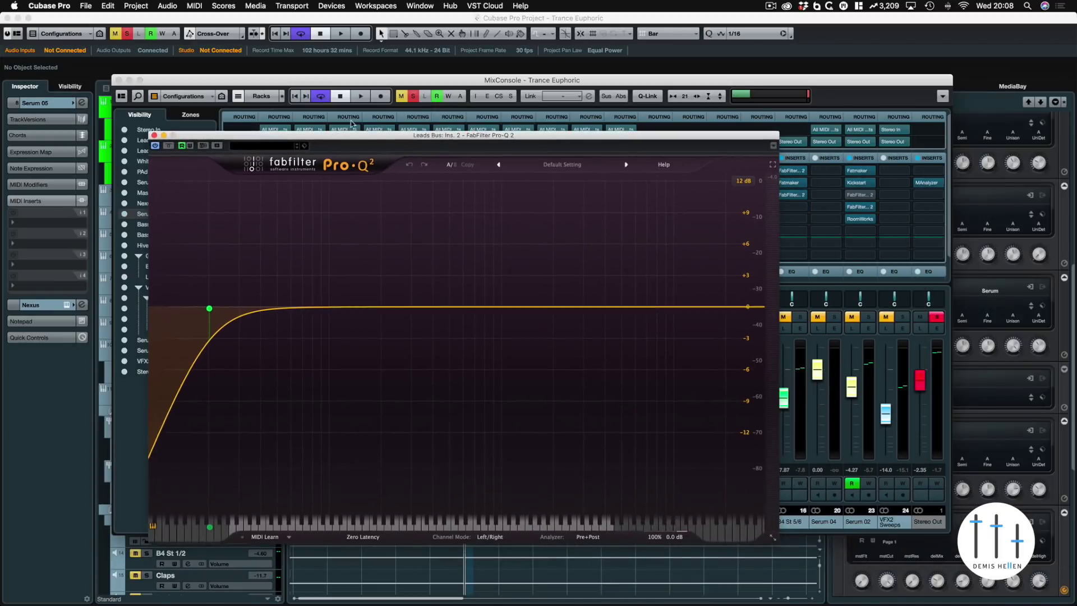
{"action": "left_click_drag", "start_coordinate": [352, 135], "coordinate": [520, 99]}
{"action": "key", "text": "space"}
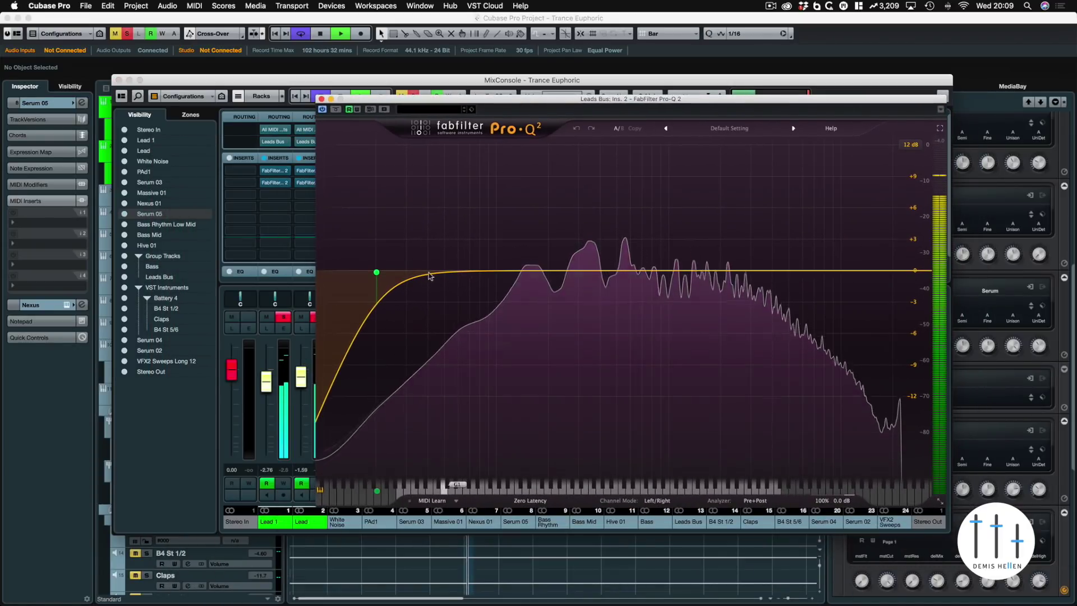
{"action": "key", "text": "space"}
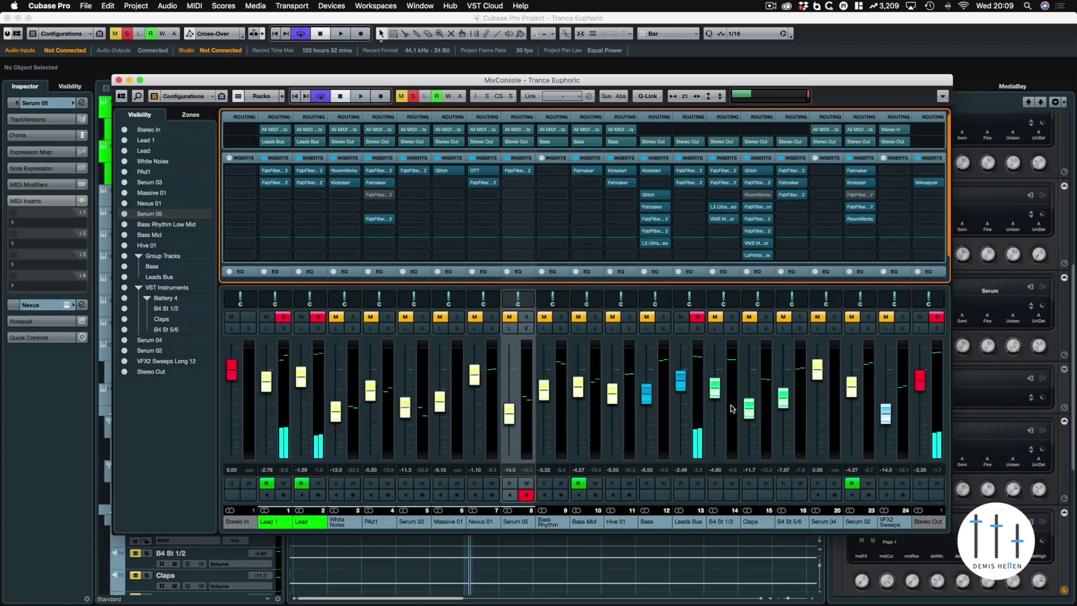
Step: Switch off the Pro-C 2 compressor on the Leads Bus and audition the soloed leads without it
{"action": "mouse_move", "coordinate": [687, 176]}
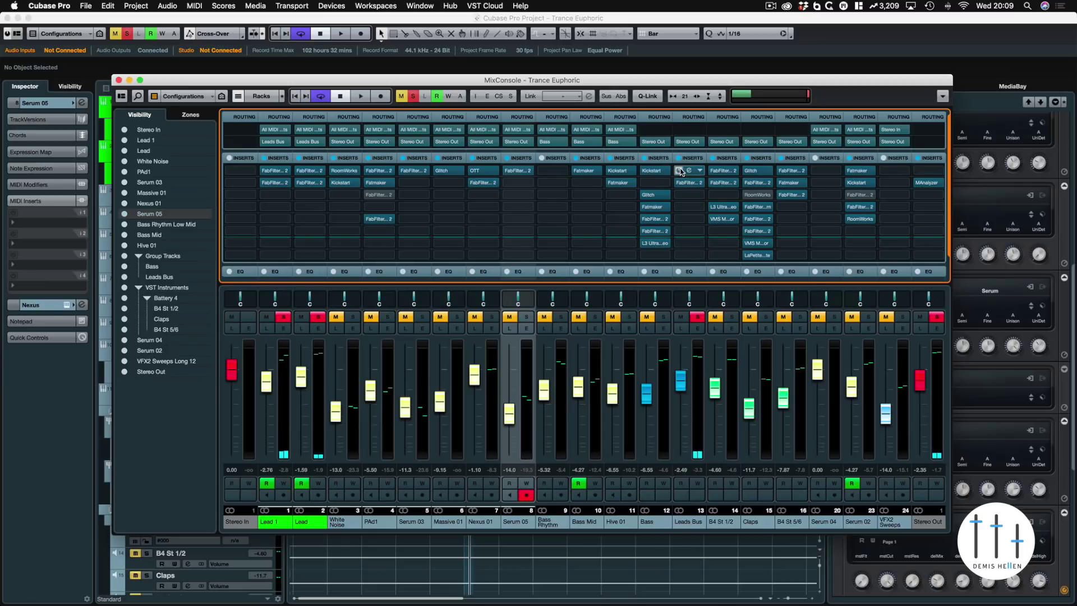
{"action": "left_click", "coordinate": [681, 171]}
{"action": "key", "text": "space"}
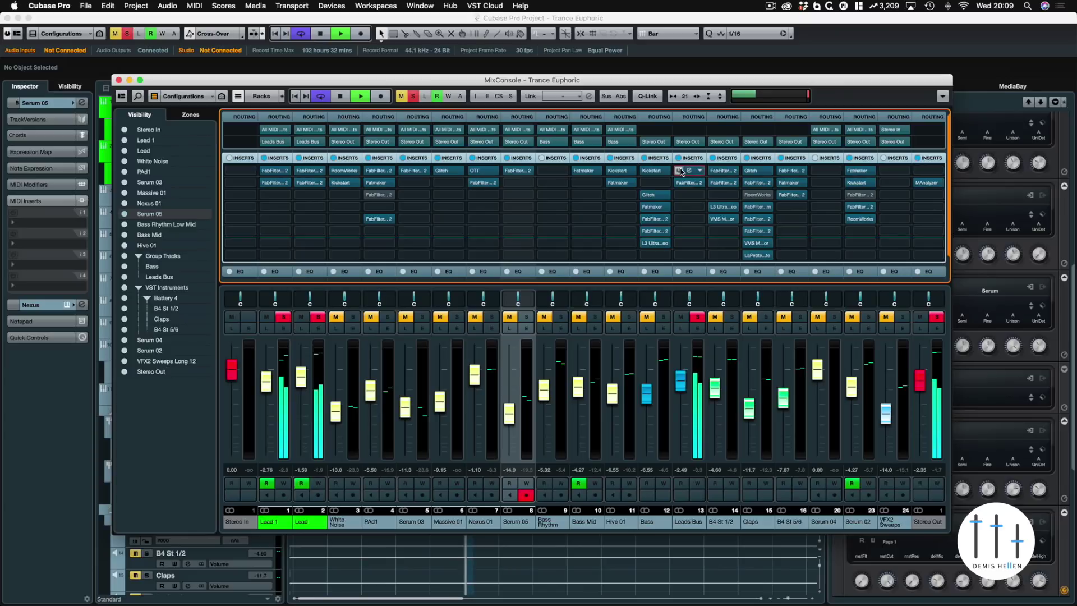
{"action": "key", "text": "space"}
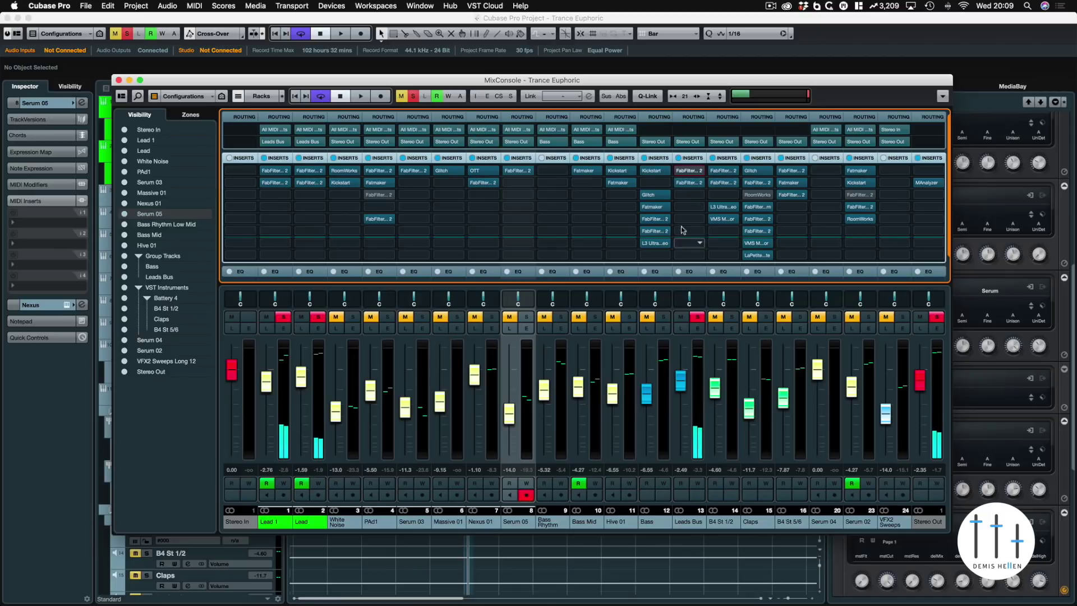
Step: Insert the Molot compressor in the third insert slot of the Leads Bus and move its window to a convenient place
{"action": "left_click", "coordinate": [690, 195]}
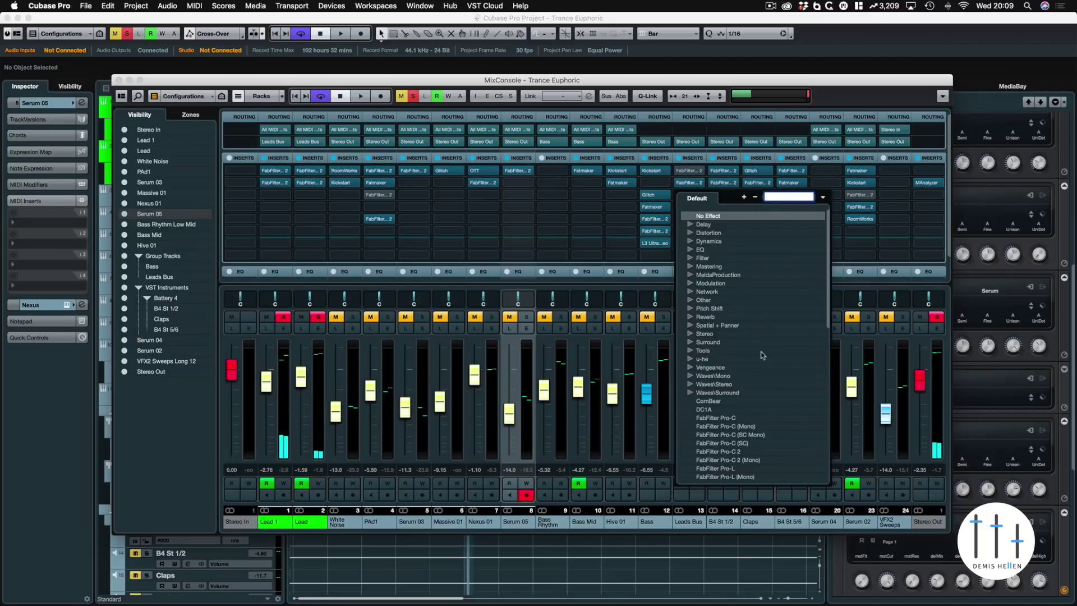
{"action": "type", "text": "molot"}
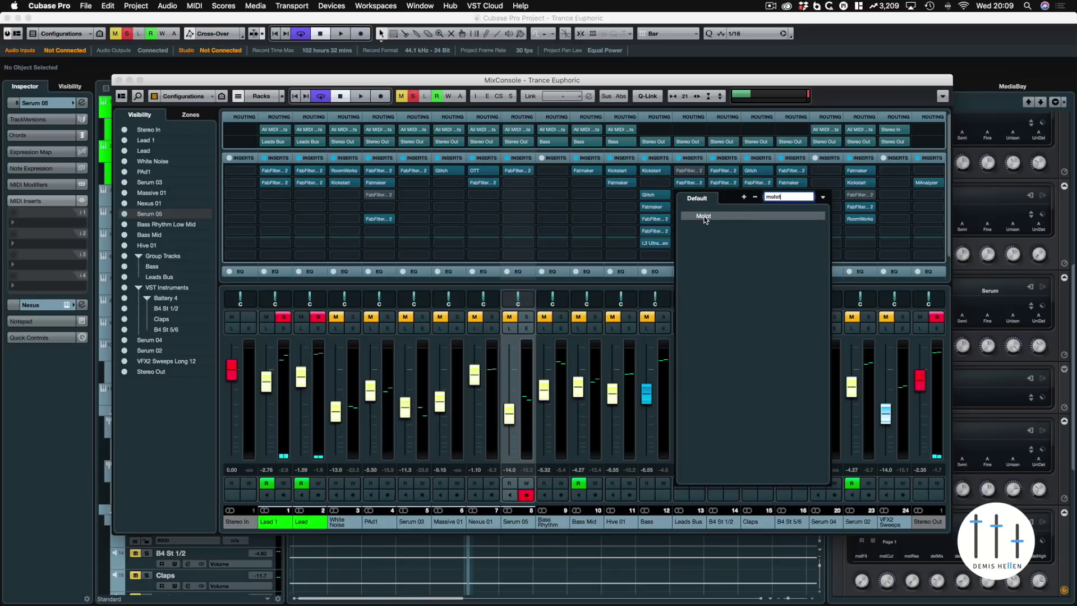
{"action": "left_click", "coordinate": [704, 217]}
{"action": "left_click_drag", "start_coordinate": [541, 127], "coordinate": [642, 132]}
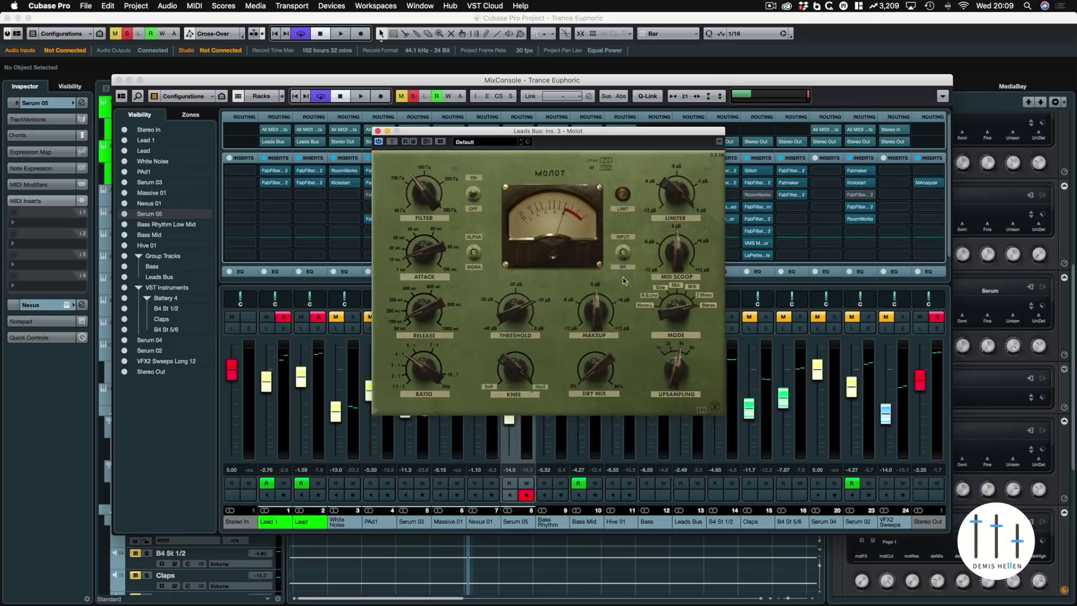
{"action": "left_click_drag", "start_coordinate": [537, 134], "coordinate": [492, 126]}
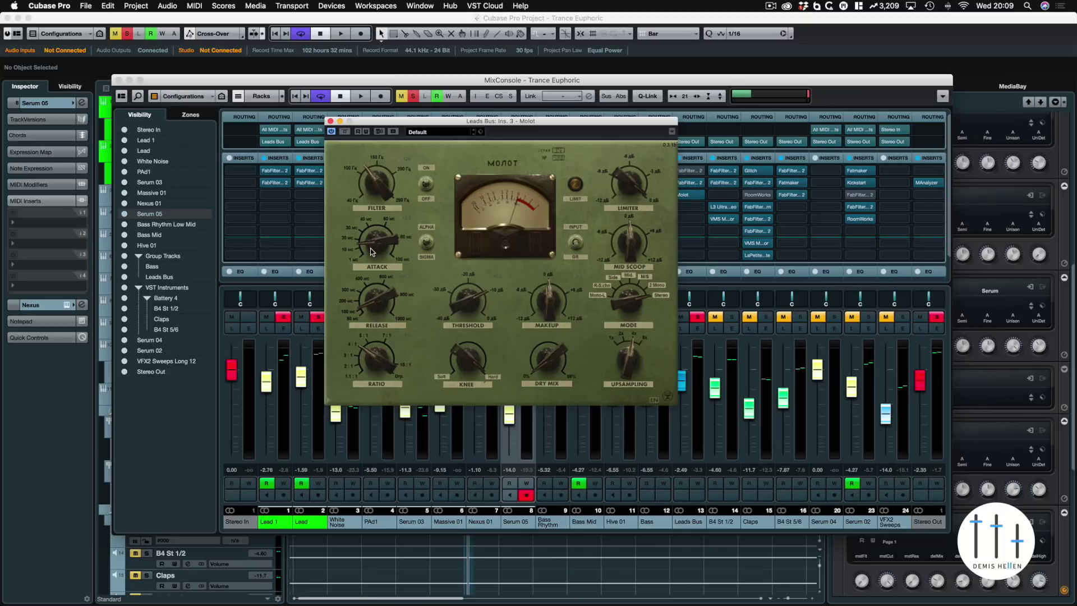
Step: Play the leads and dial in Molot's compression, raising the attack, adjusting the ratio and setting the threshold to about -20 dB
{"action": "key", "text": "space"}
{"action": "left_click_drag", "start_coordinate": [372, 247], "coordinate": [372, 236]}
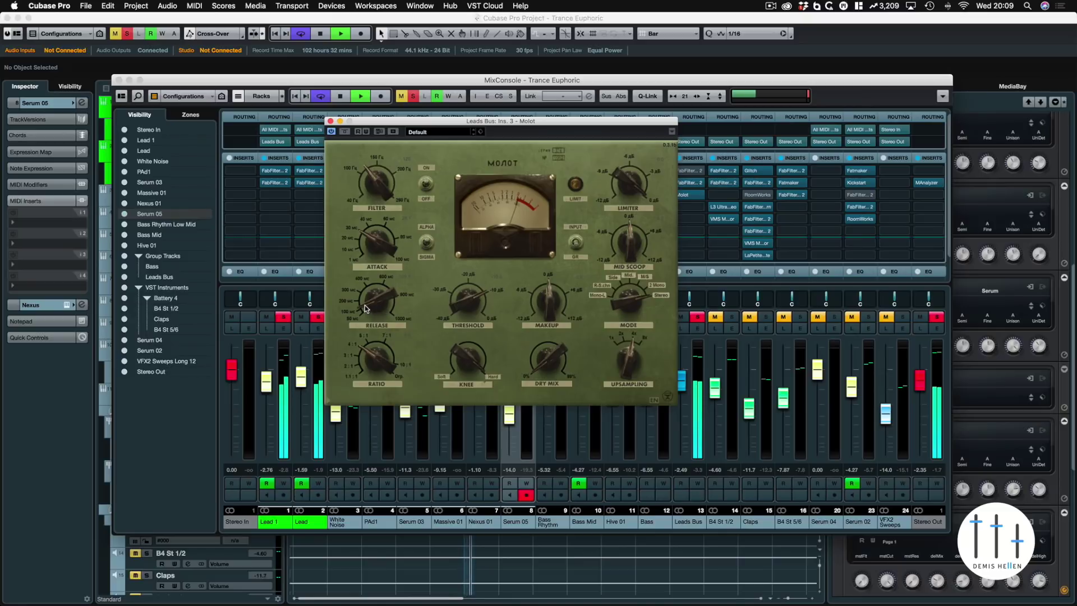
{"action": "left_click_drag", "start_coordinate": [363, 372], "coordinate": [361, 367]}
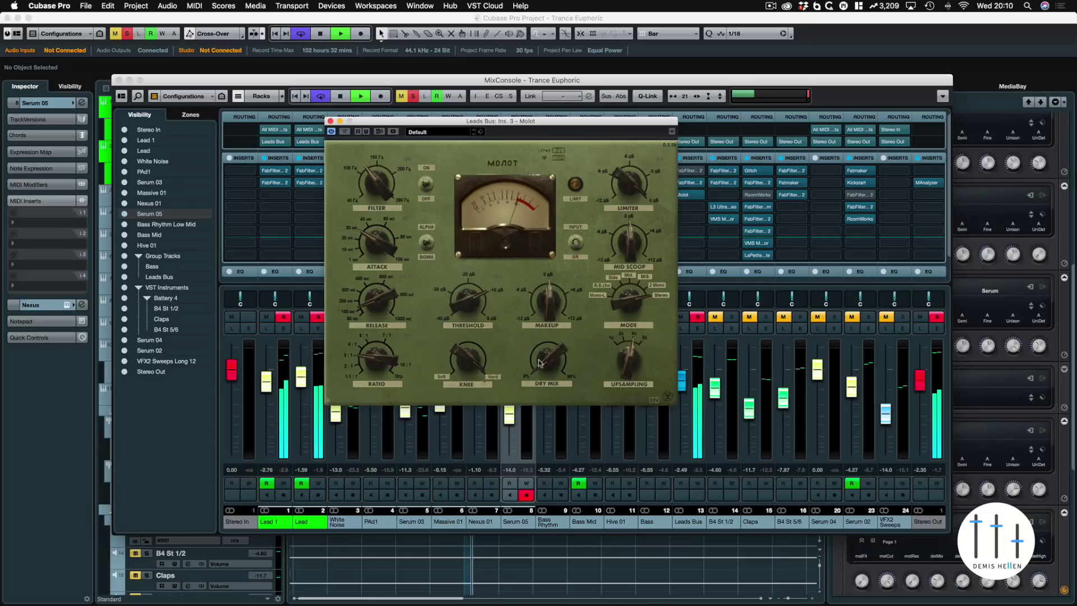
{"action": "left_click_drag", "start_coordinate": [461, 362], "coordinate": [478, 534]}
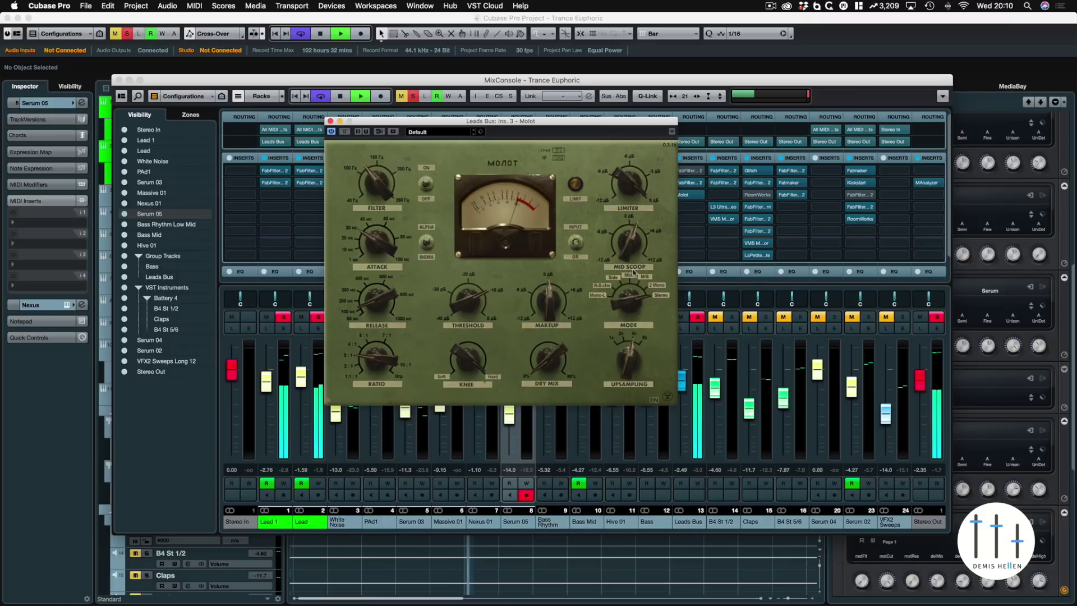
{"action": "mouse_move", "coordinate": [470, 304]}
{"action": "left_mouse_down"}
{"action": "mouse_move", "coordinate": [471, 326]}
{"action": "mouse_move", "coordinate": [466, 309]}
{"action": "left_mouse_up"}
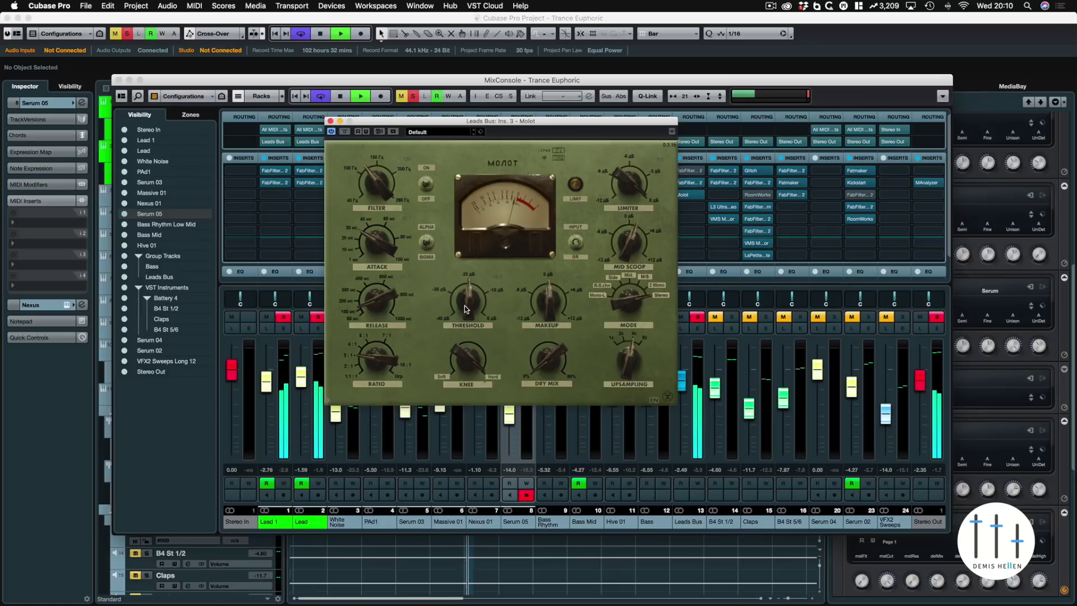
{"action": "left_click_drag", "start_coordinate": [364, 174], "coordinate": [371, 176]}
Step: Compare the leads with Molot bypassed and active during playback
{"action": "left_click", "coordinate": [346, 132]}
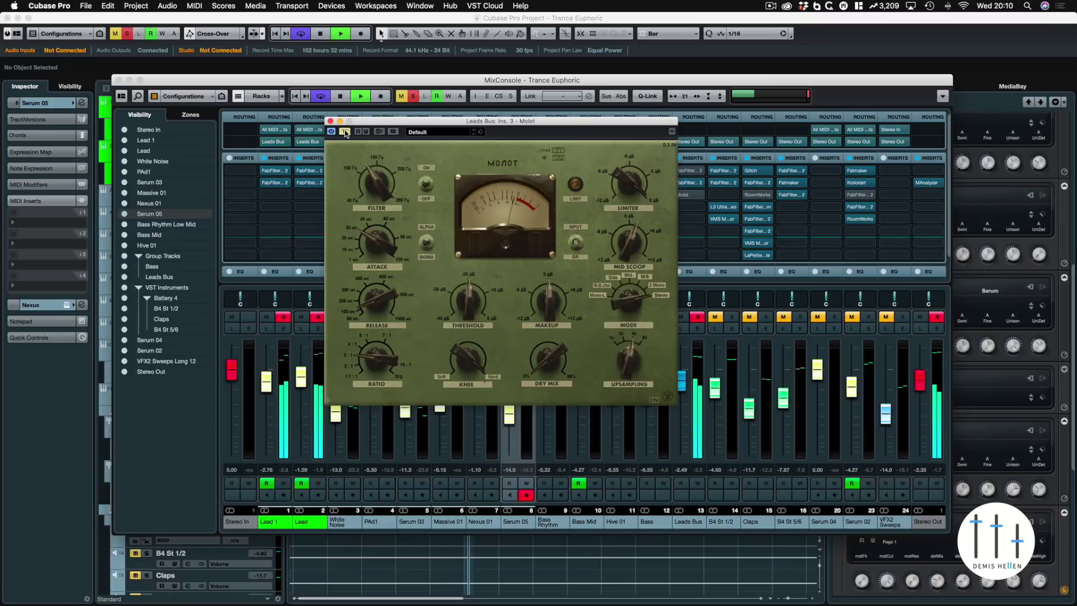
{"action": "left_click", "coordinate": [346, 133]}
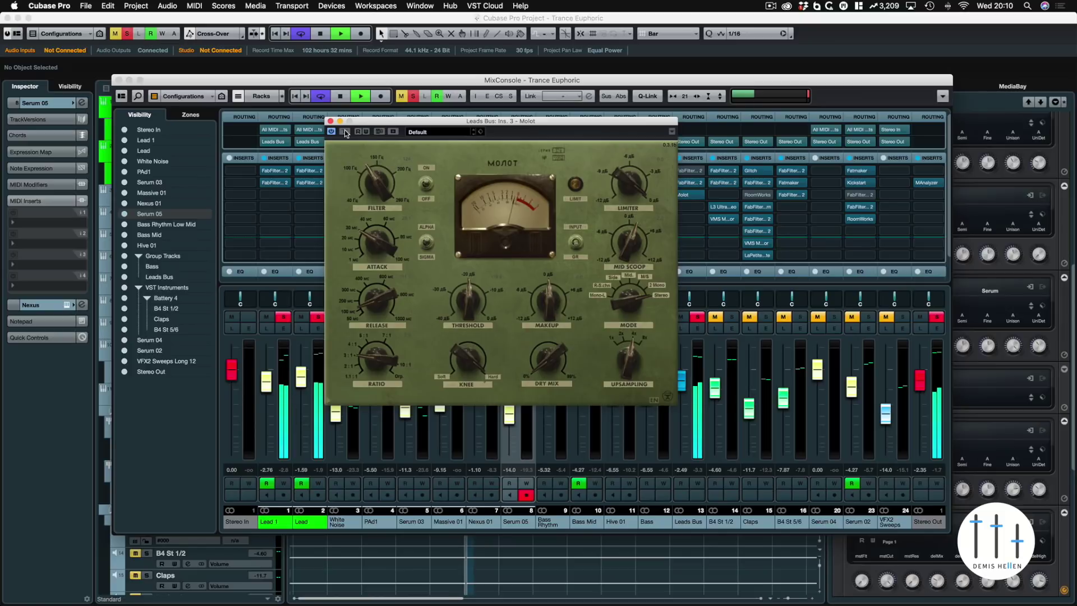
{"action": "left_click", "coordinate": [345, 132]}
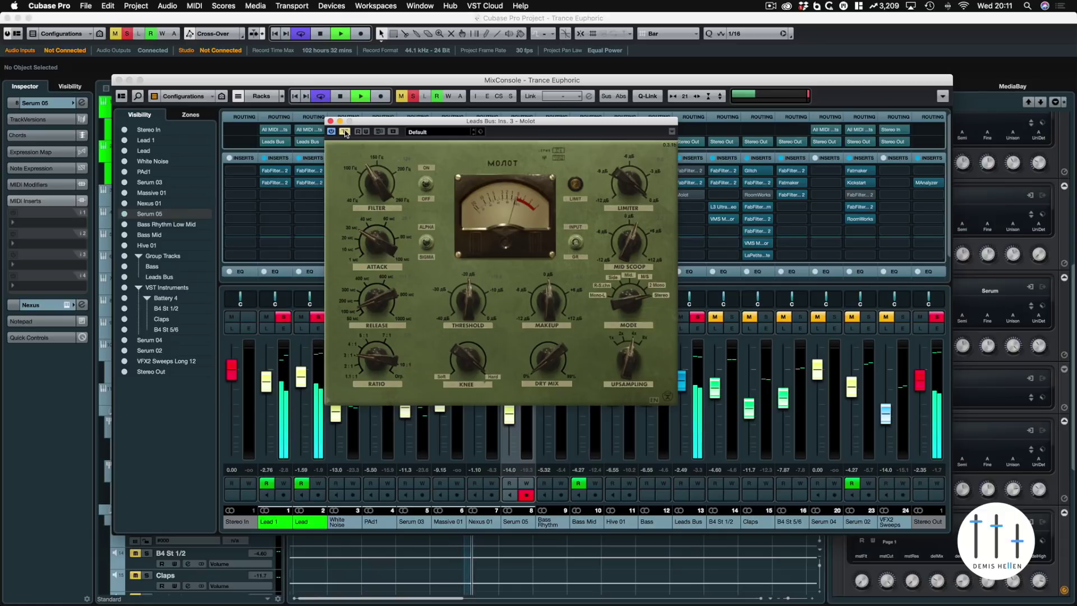
{"action": "left_click", "coordinate": [345, 132]}
Step: Try Molot's knee across its range, leave it near the middle, and adjust the dry mix to blend in uncompressed signal
{"action": "left_click_drag", "start_coordinate": [459, 350], "coordinate": [459, 455]}
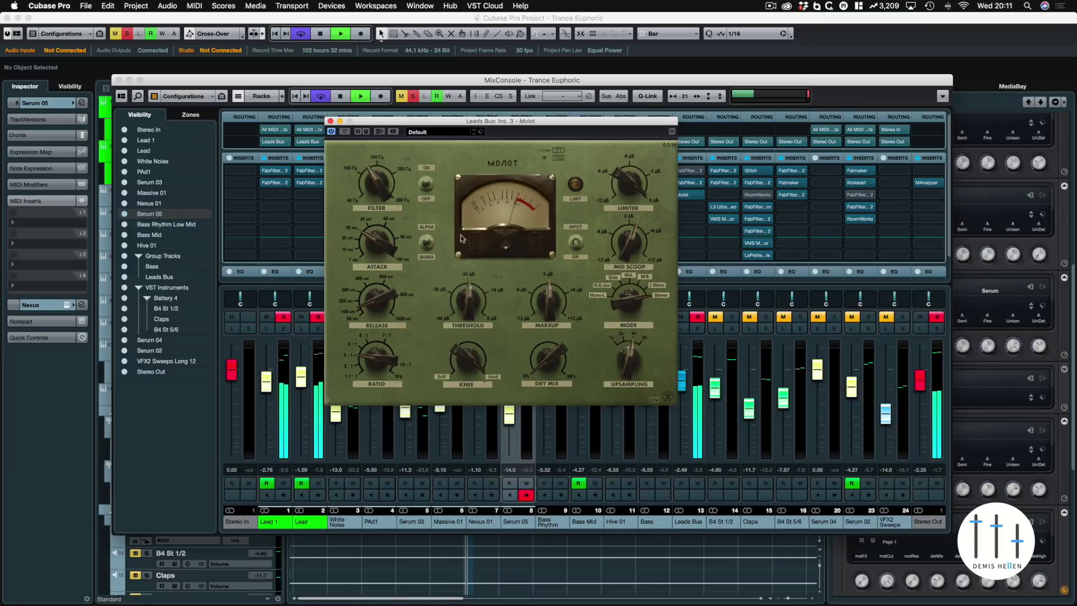
{"action": "left_click_drag", "start_coordinate": [467, 359], "coordinate": [465, 566]}
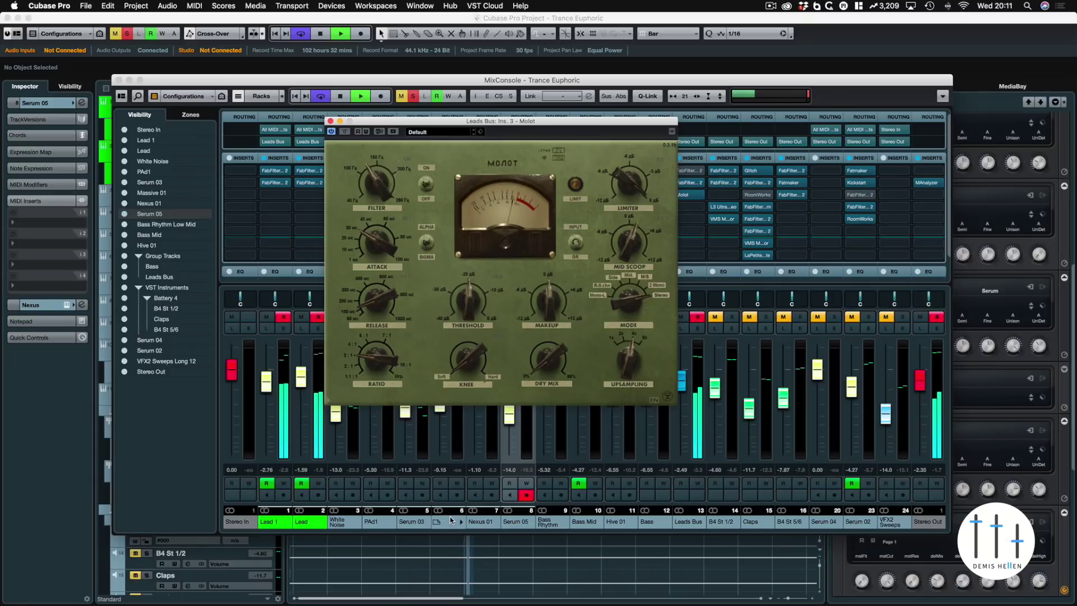
{"action": "left_click_drag", "start_coordinate": [459, 372], "coordinate": [462, 243]}
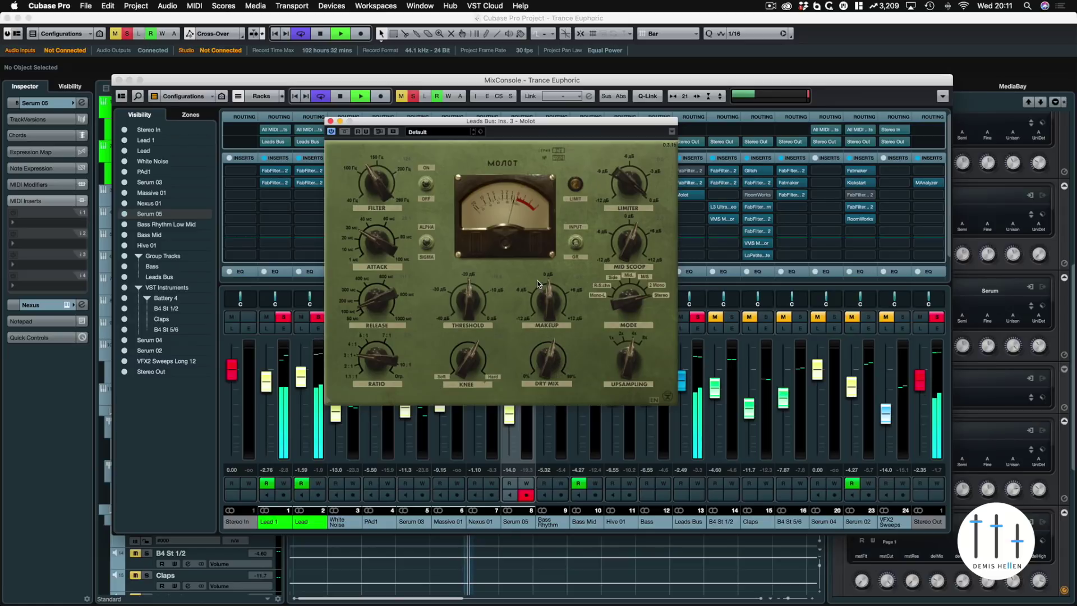
{"action": "mouse_move", "coordinate": [547, 354]}
{"action": "left_mouse_down"}
{"action": "mouse_move", "coordinate": [547, 343]}
{"action": "mouse_move", "coordinate": [547, 353]}
{"action": "left_mouse_up"}
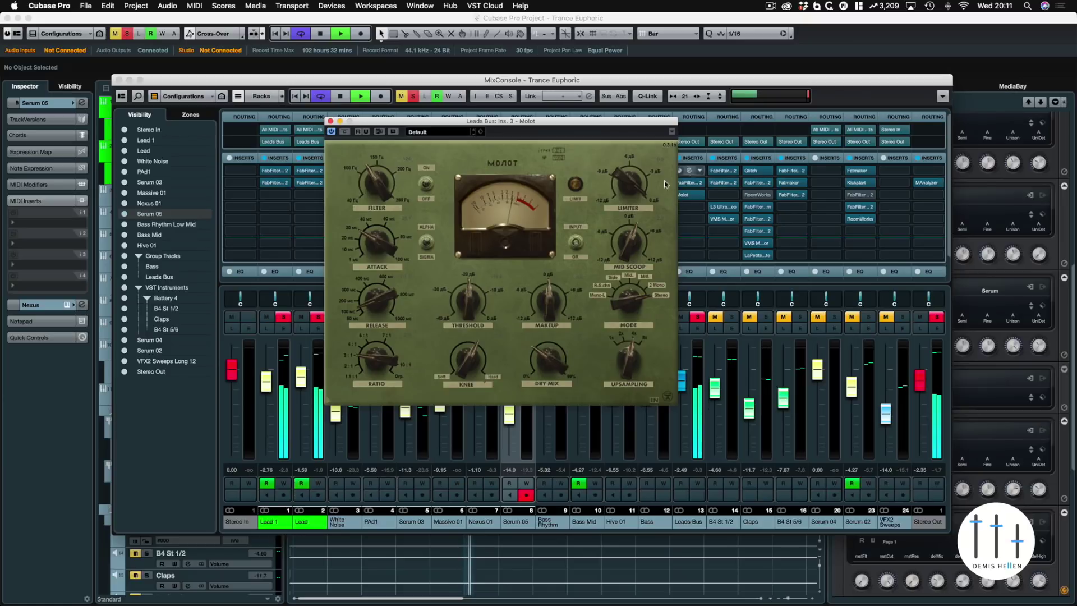
Step: Adjust Molot's limiter while the leads play, stop playback, and move the Molot and MixConsole windows aside
{"action": "left_click_drag", "start_coordinate": [622, 182], "coordinate": [624, 225]}
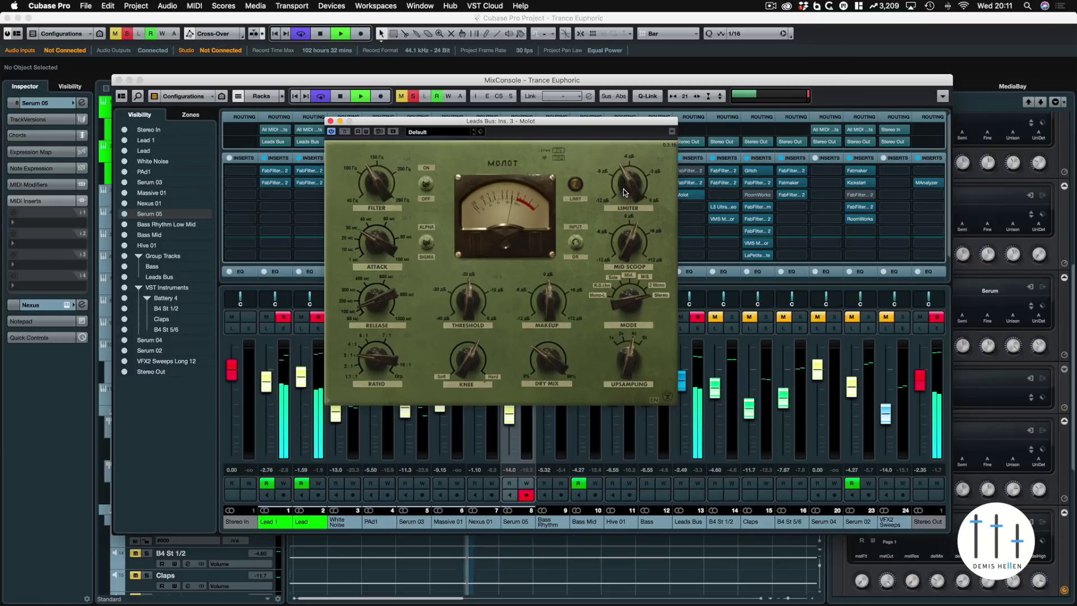
{"action": "mouse_move", "coordinate": [624, 201]}
{"action": "left_mouse_down"}
{"action": "mouse_move", "coordinate": [625, 221]}
{"action": "mouse_move", "coordinate": [620, 192]}
{"action": "left_mouse_up"}
{"action": "left_click_drag", "start_coordinate": [567, 120], "coordinate": [443, 287]}
{"action": "left_click_drag", "start_coordinate": [523, 80], "coordinate": [975, 161]}
{"action": "key", "text": "space"}
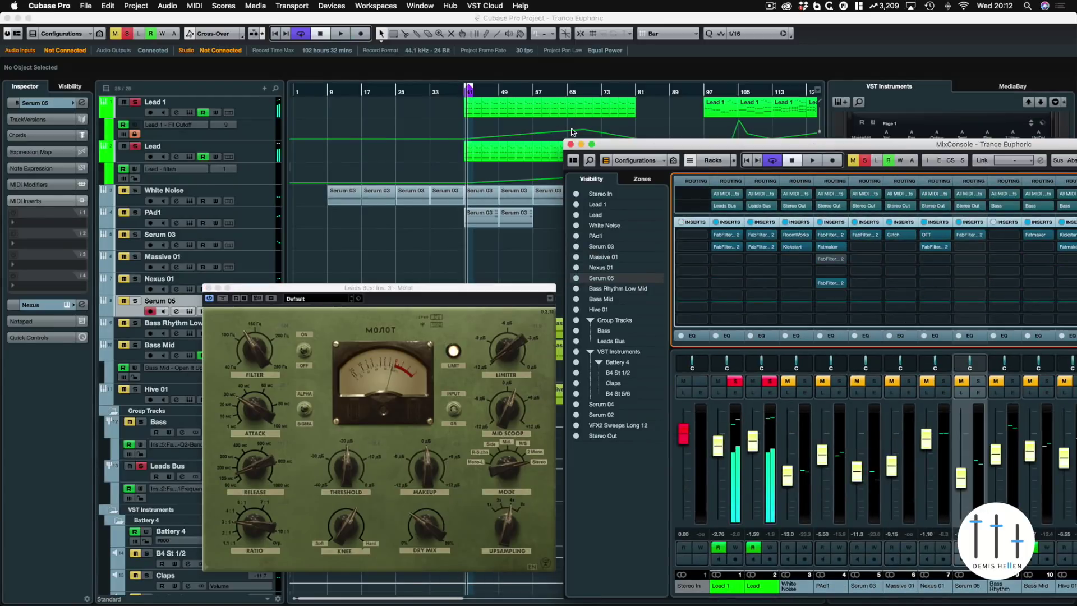
Step: Hide the MixConsole, loop the Lead 1 clip at bars 65 to 67, and fine-tune Molot's limiter during playback
{"action": "key", "text": "F3"}
{"action": "left_click", "coordinate": [572, 108]}
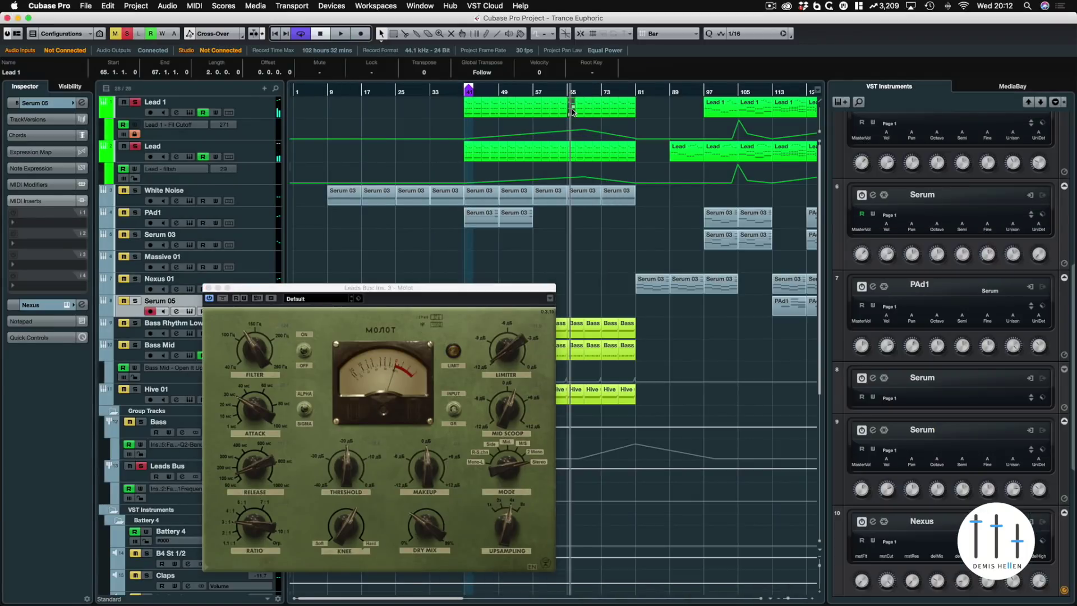
{"action": "key", "text": "p"}
{"action": "key", "text": "space"}
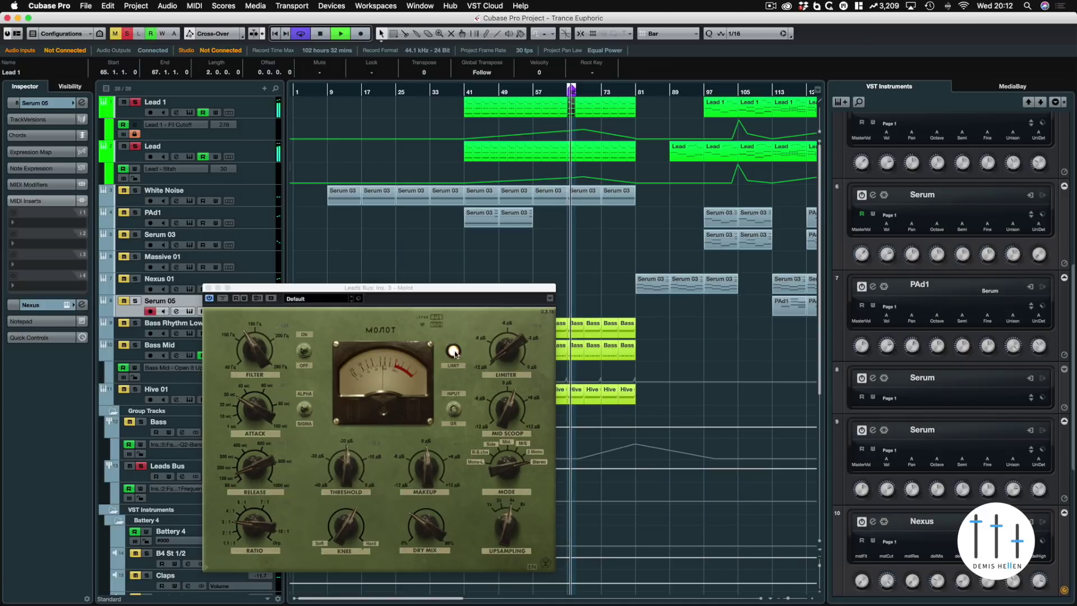
{"action": "left_click", "coordinate": [489, 350]}
{"action": "left_click_drag", "start_coordinate": [491, 341], "coordinate": [492, 326]}
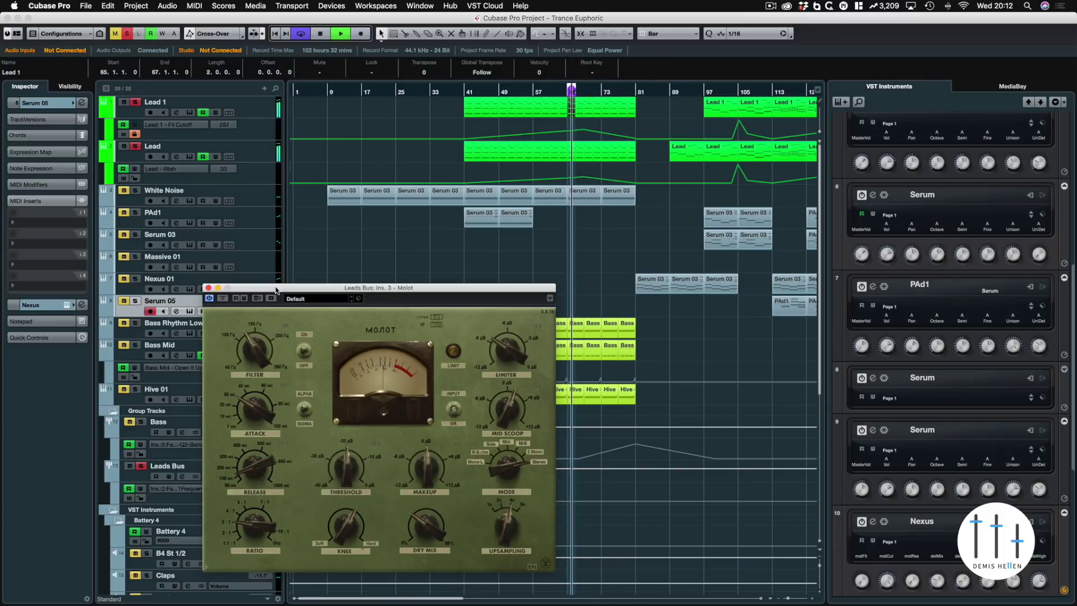
{"action": "left_click_drag", "start_coordinate": [275, 290], "coordinate": [404, 212]}
{"action": "key", "text": "space"}
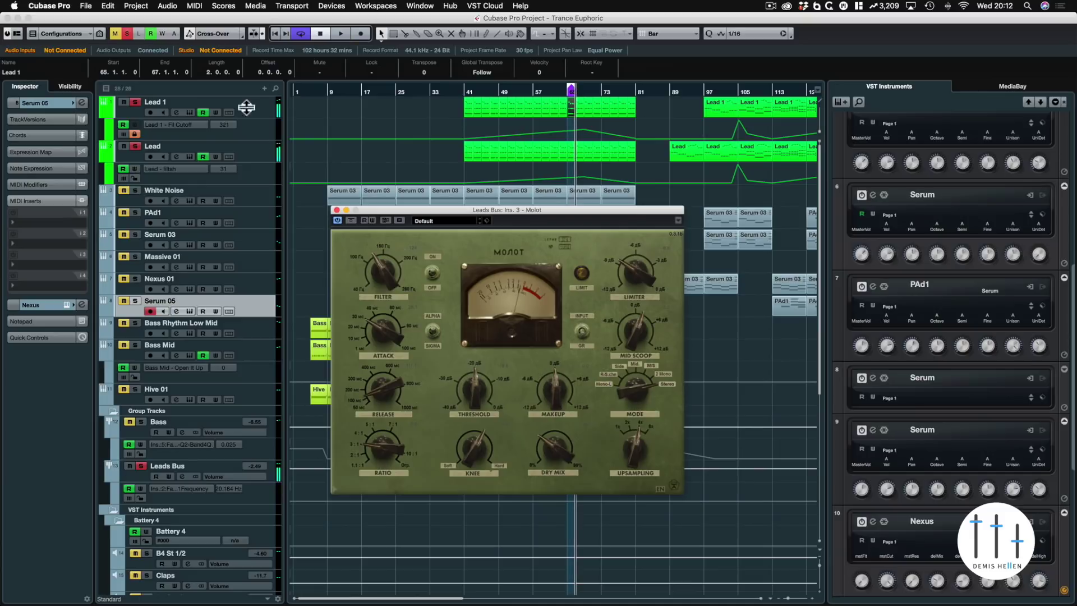
Step: Clear all solos and play the full arrangement from bar 41, with the Molot window moved aside
{"action": "double_click", "coordinate": [464, 92]}
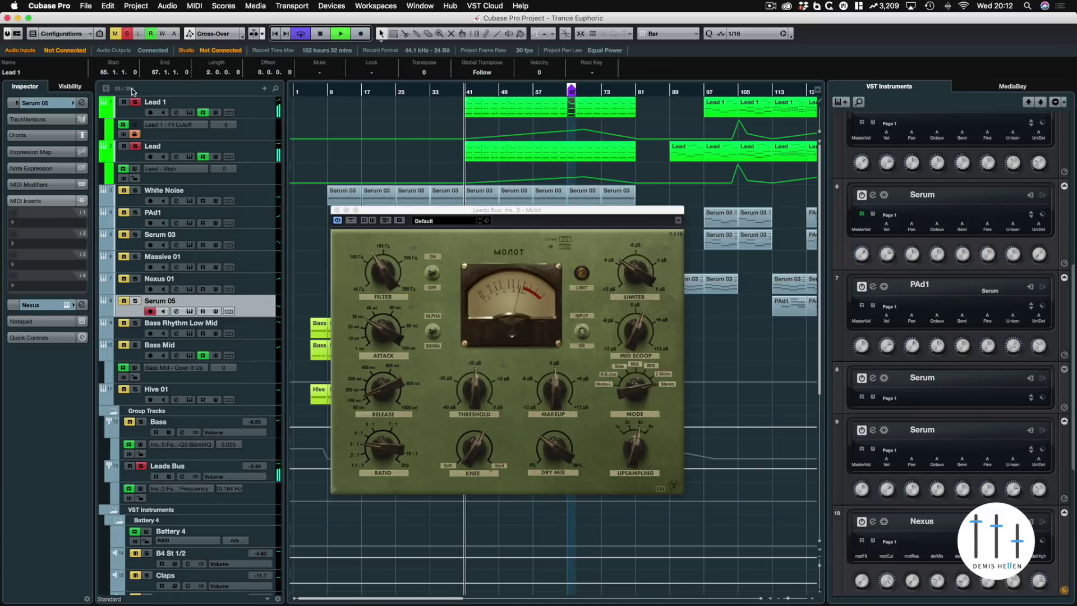
{"action": "key", "text": "space"}
{"action": "left_click", "coordinate": [127, 34]}
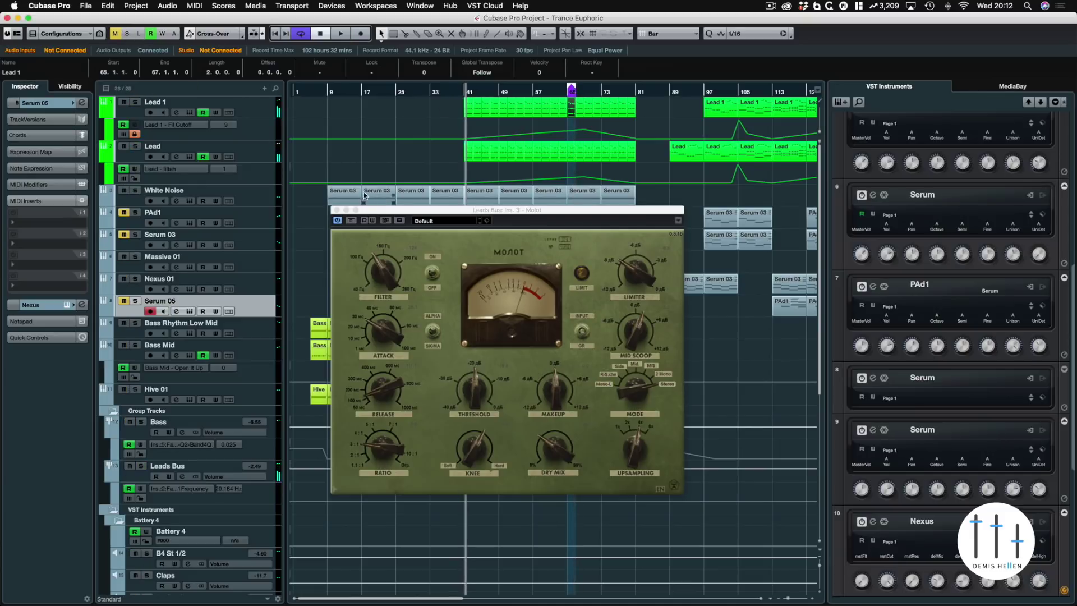
{"action": "left_click_drag", "start_coordinate": [389, 212], "coordinate": [340, 170]}
{"action": "key", "text": "space"}
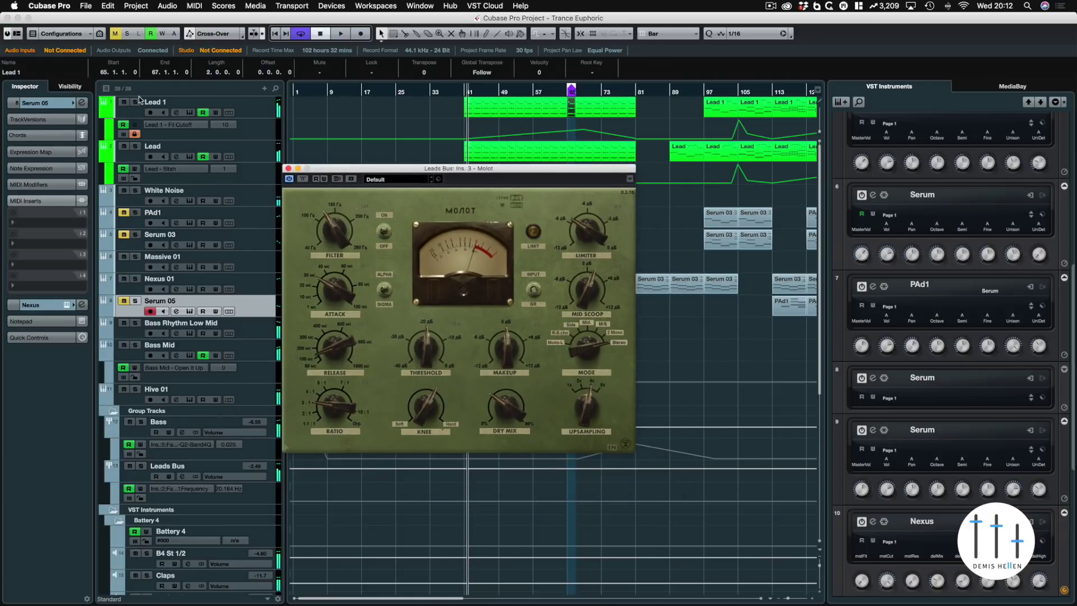
Step: Solo Lead 1 and Lead, compare them with Molot bypassed and active during playback, and close the Molot window
{"action": "left_click", "coordinate": [136, 102]}
{"action": "left_click", "coordinate": [136, 146]}
{"action": "key", "text": "space"}
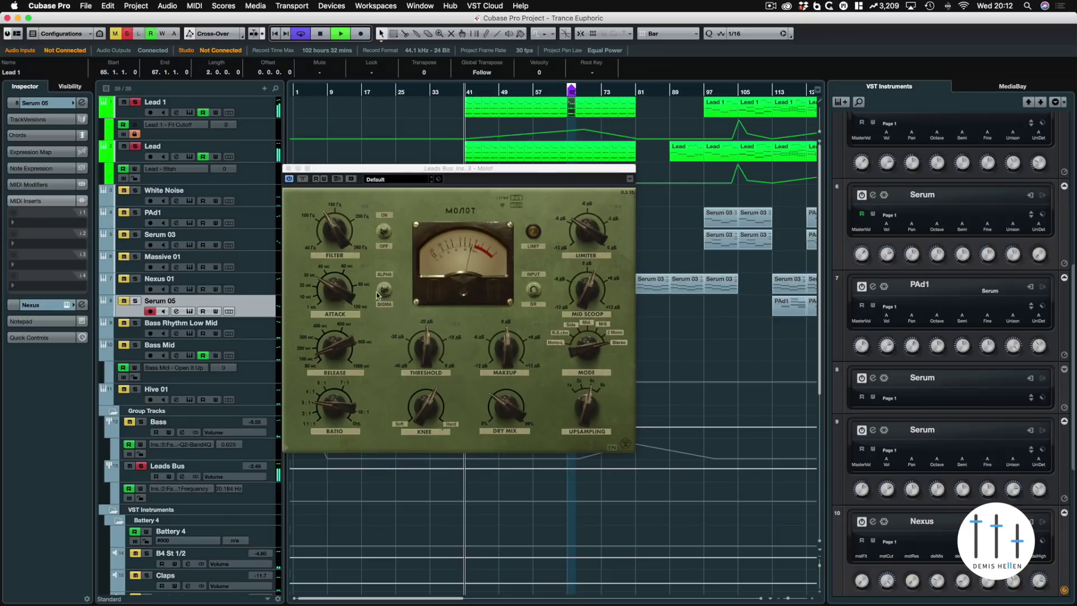
{"action": "left_click", "coordinate": [307, 183]}
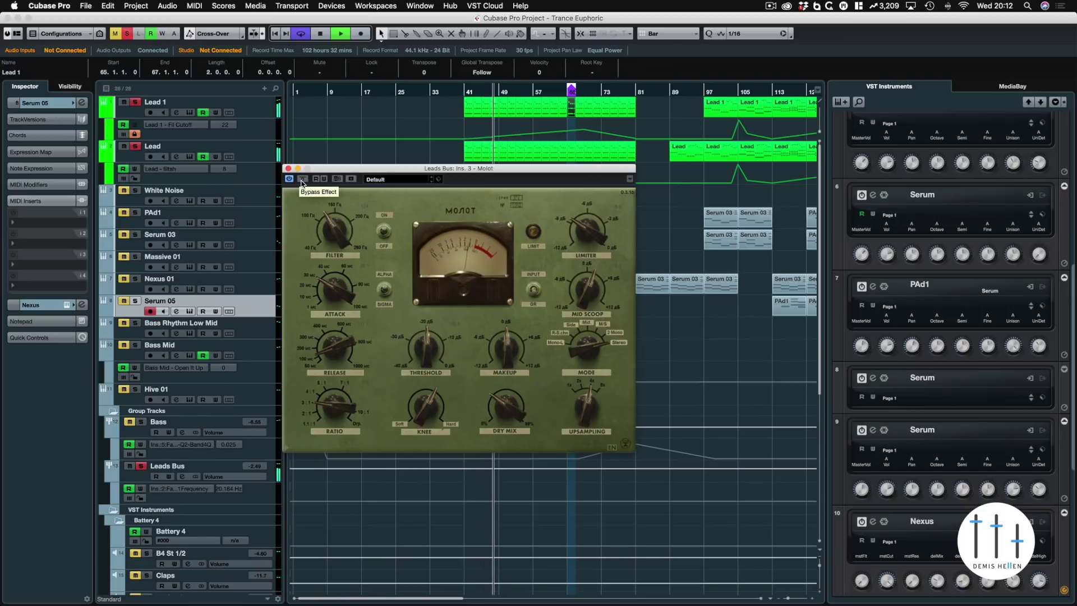
{"action": "left_click", "coordinate": [302, 179]}
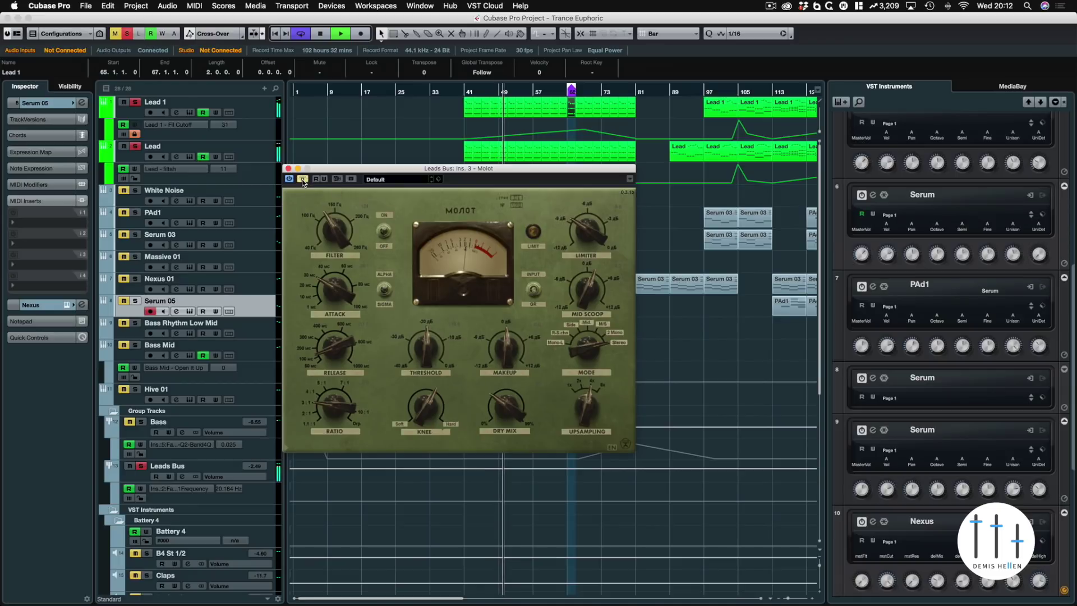
{"action": "left_click", "coordinate": [302, 179]}
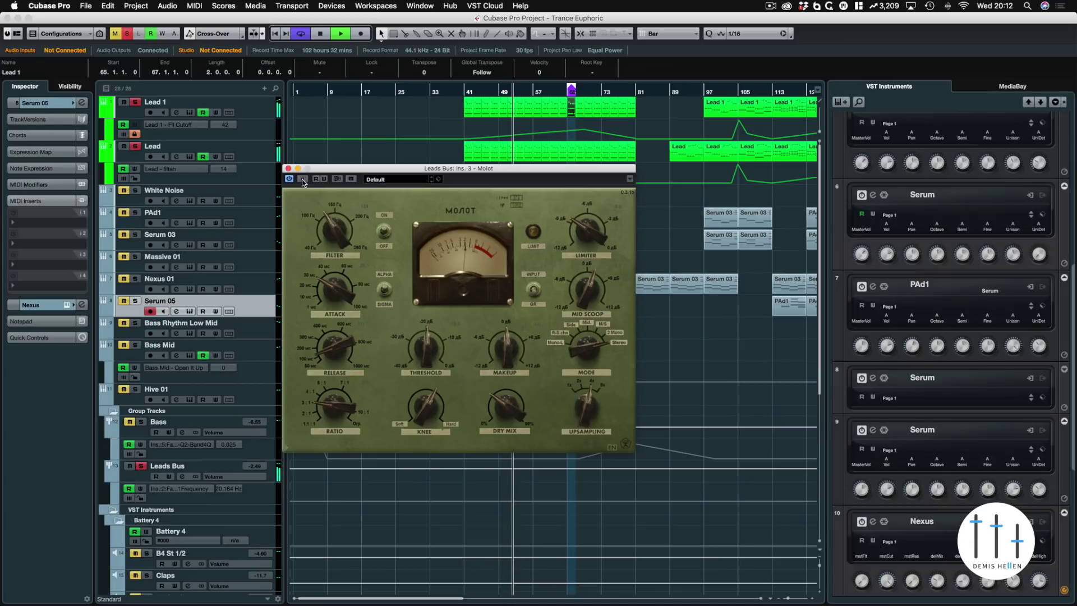
{"action": "key", "text": "space"}
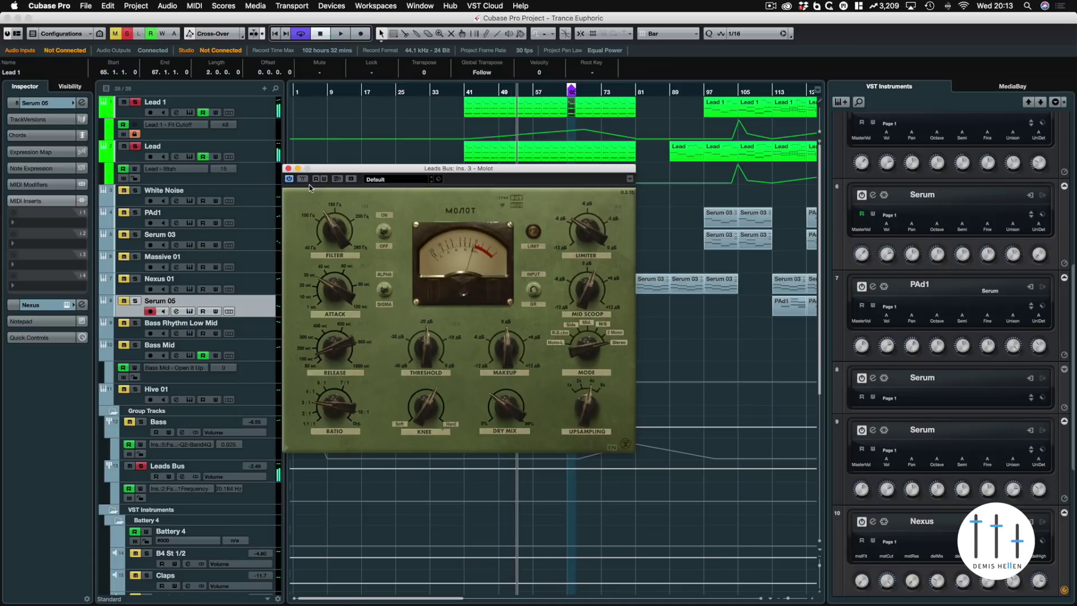
{"action": "left_click", "coordinate": [288, 168]}
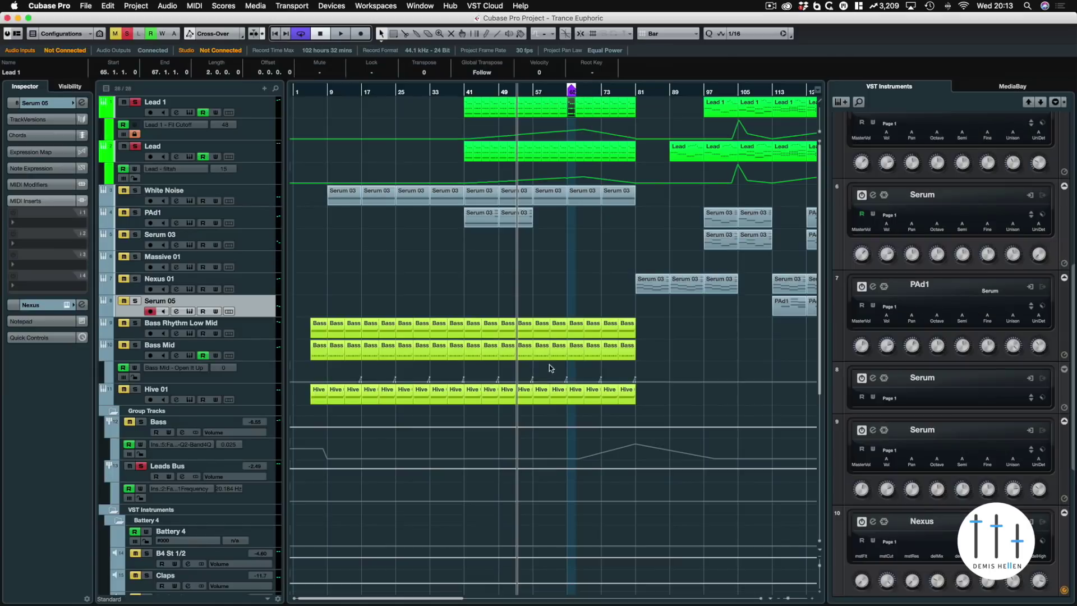
Step: Loop the Lead clip at bars 41 to 43 and audition it in the full mix with all solos cleared
{"action": "left_click_drag", "start_coordinate": [514, 96], "coordinate": [473, 106]}
{"action": "left_click", "coordinate": [471, 152]}
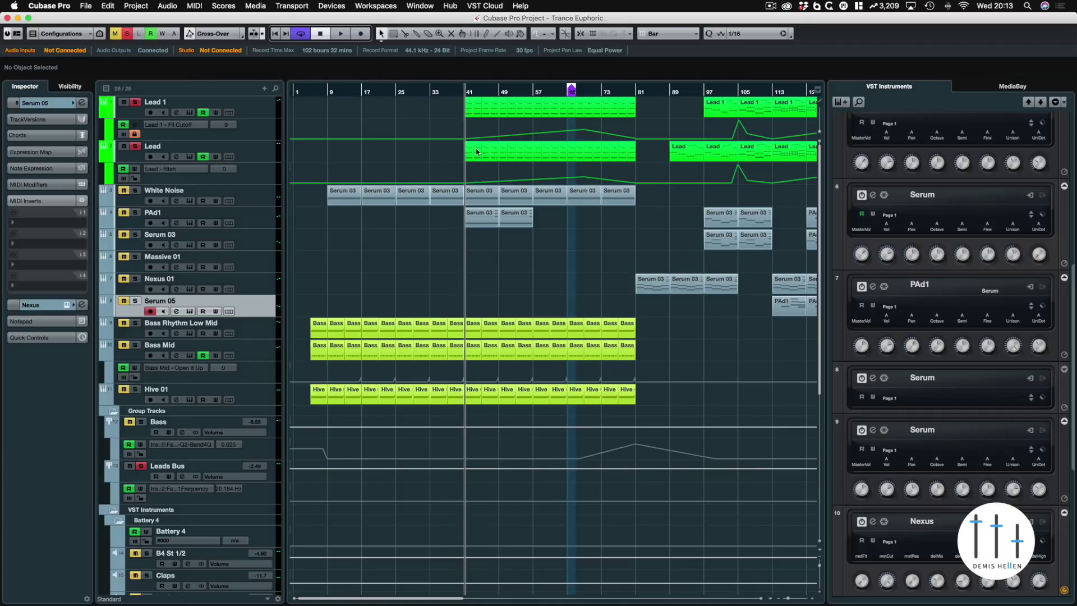
{"action": "left_click", "coordinate": [477, 151]}
{"action": "key", "text": "p"}
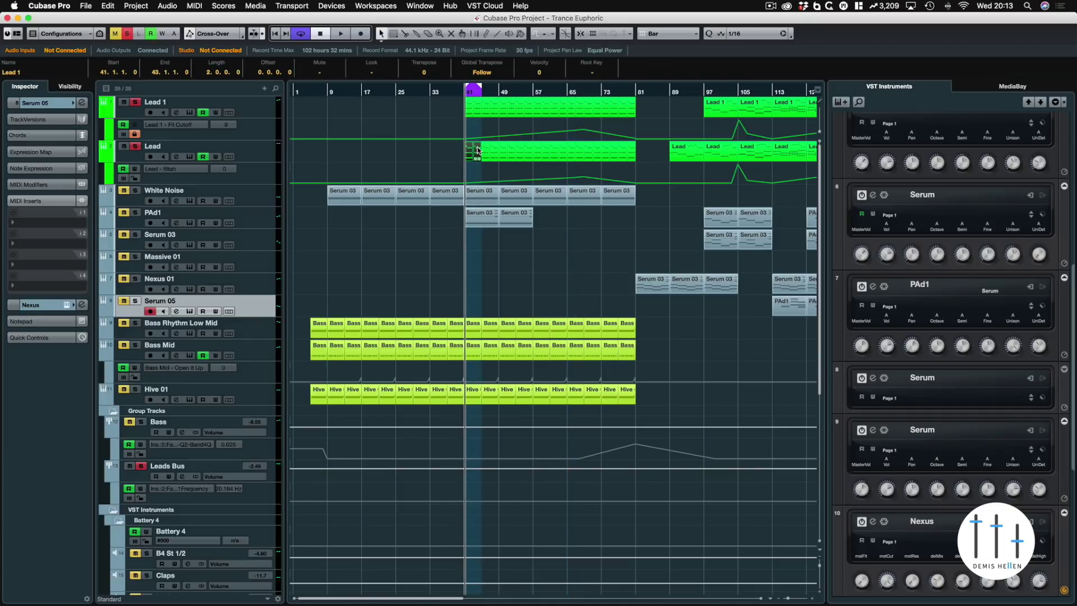
{"action": "left_click", "coordinate": [126, 34]}
{"action": "key", "text": "space"}
{"action": "key", "text": "space"}
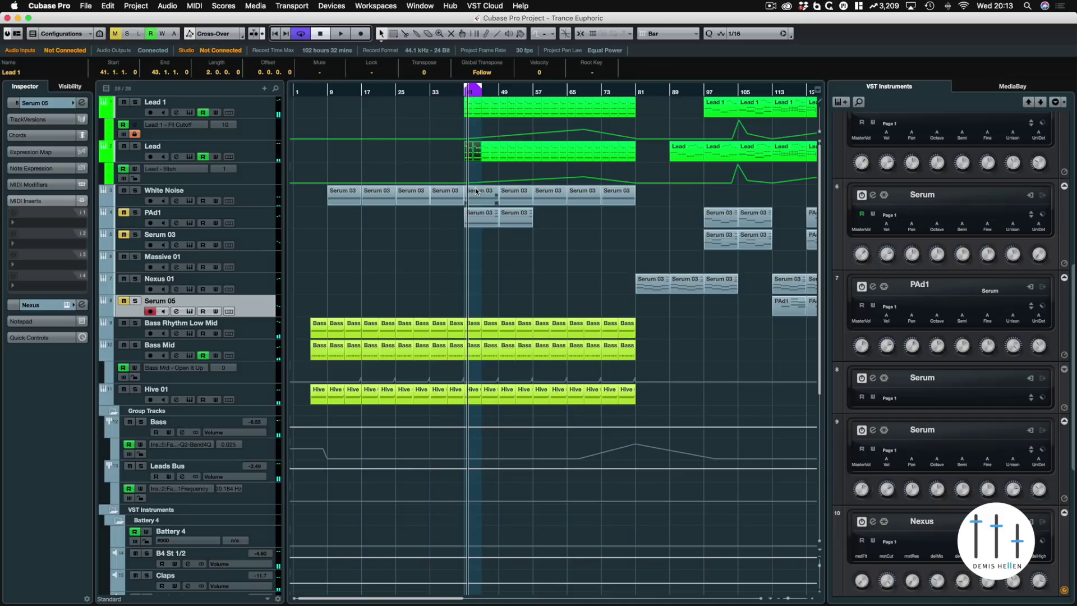
Step: Audition the full mix through the lead build-up and set the loop around the Lead clip at bars 65 to 67
{"action": "left_click", "coordinate": [585, 254]}
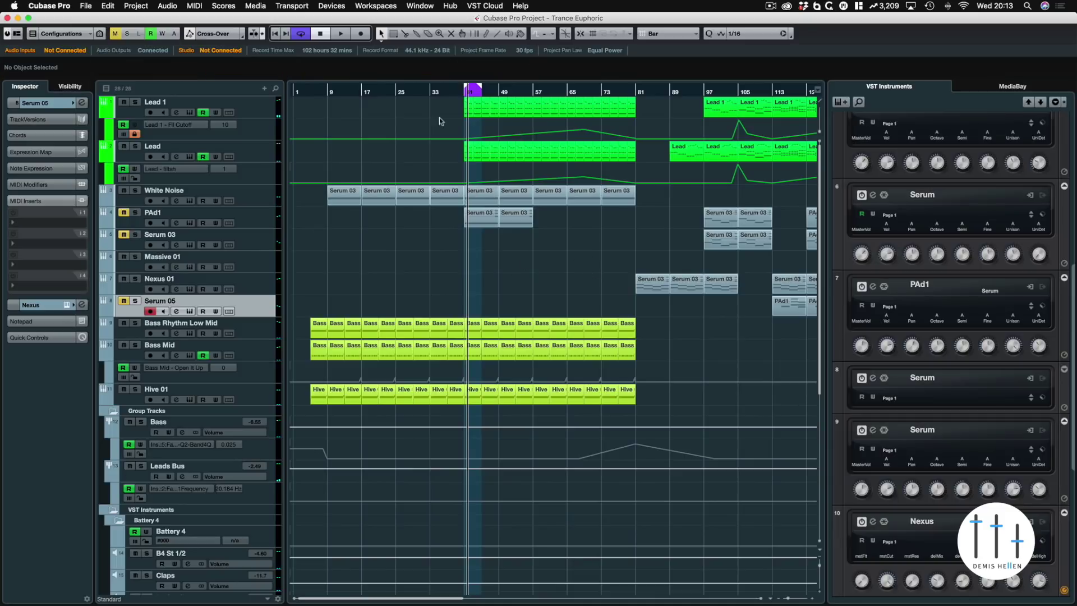
{"action": "key", "text": "space"}
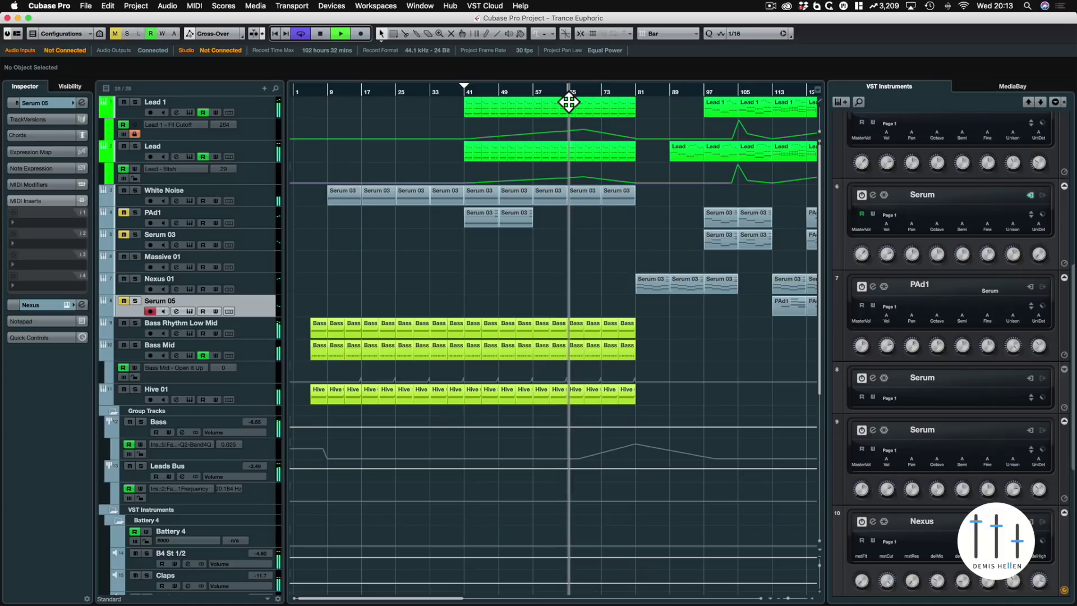
{"action": "key", "text": "space"}
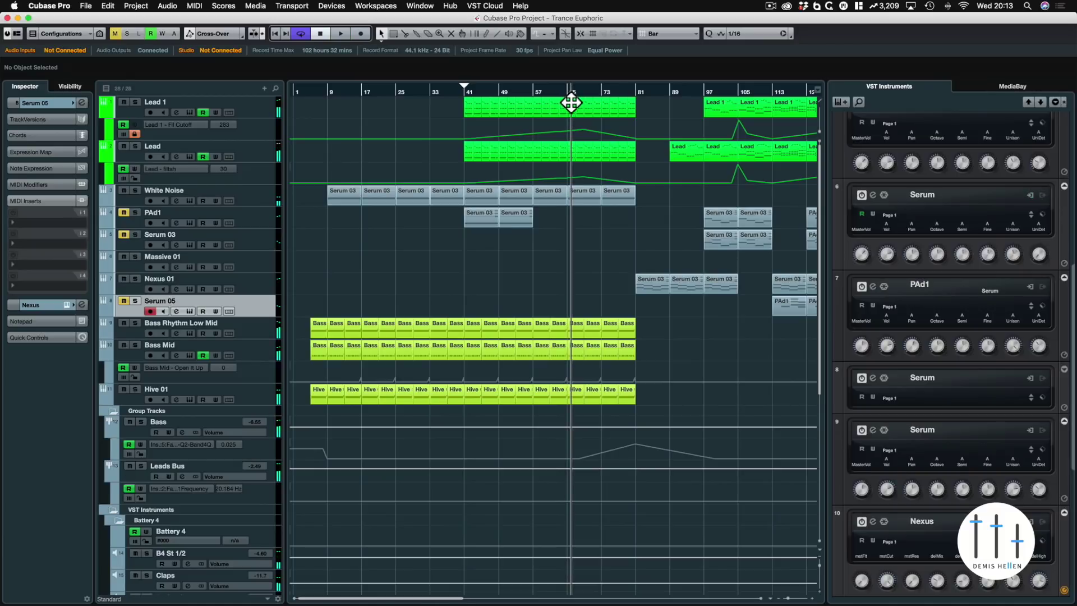
{"action": "left_click", "coordinate": [572, 102]}
{"action": "left_click", "coordinate": [572, 109]}
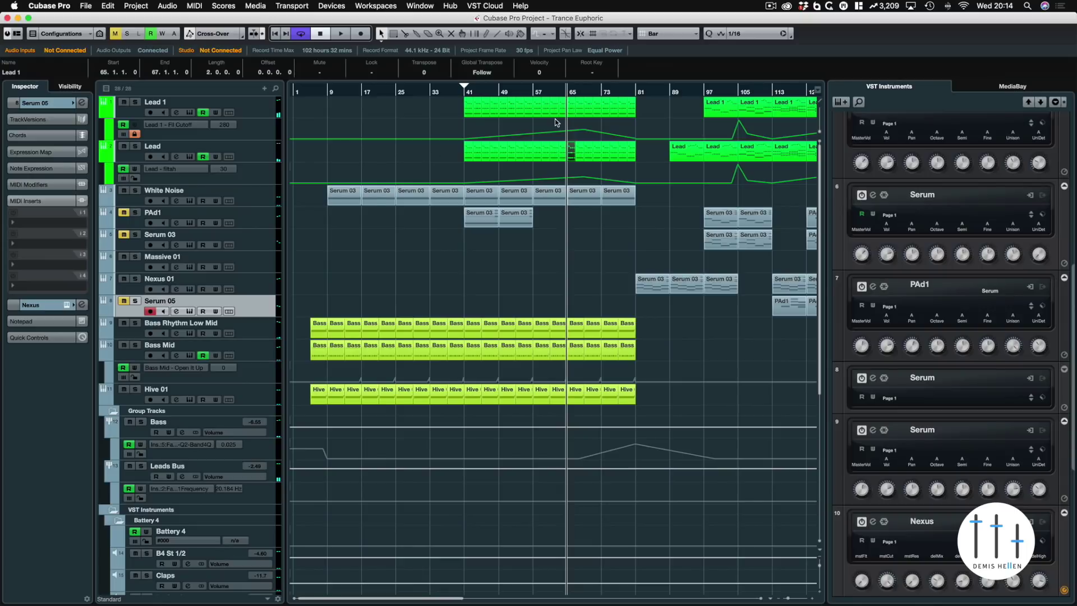
{"action": "key", "text": "space"}
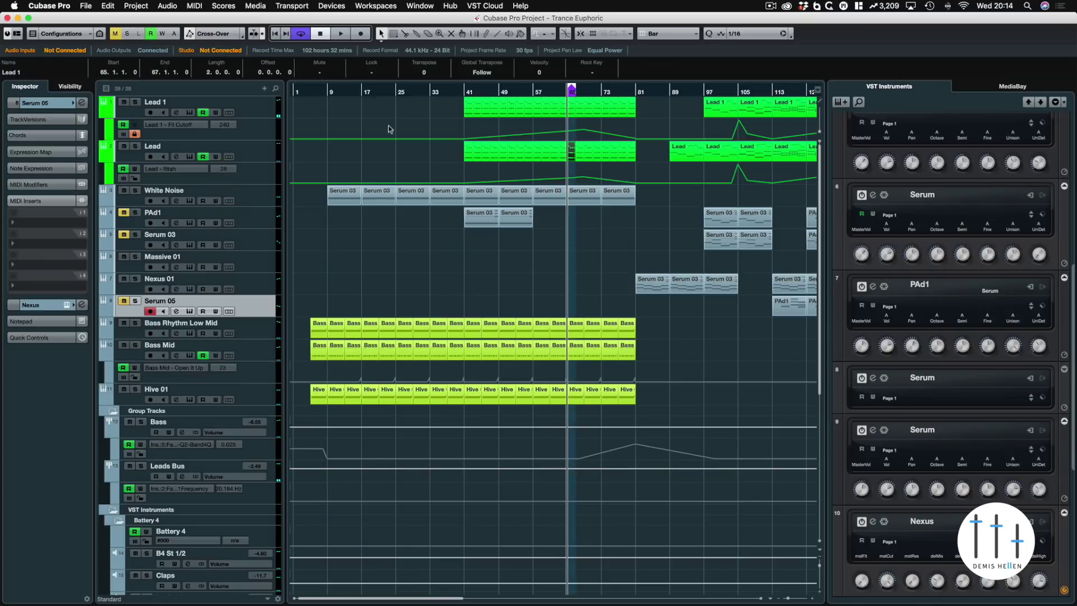
Step: Solo Lead 1 and Lead and reopen the MixConsole, positioned so that the Leads Bus inserts are in view
{"action": "left_click", "coordinate": [135, 147]}
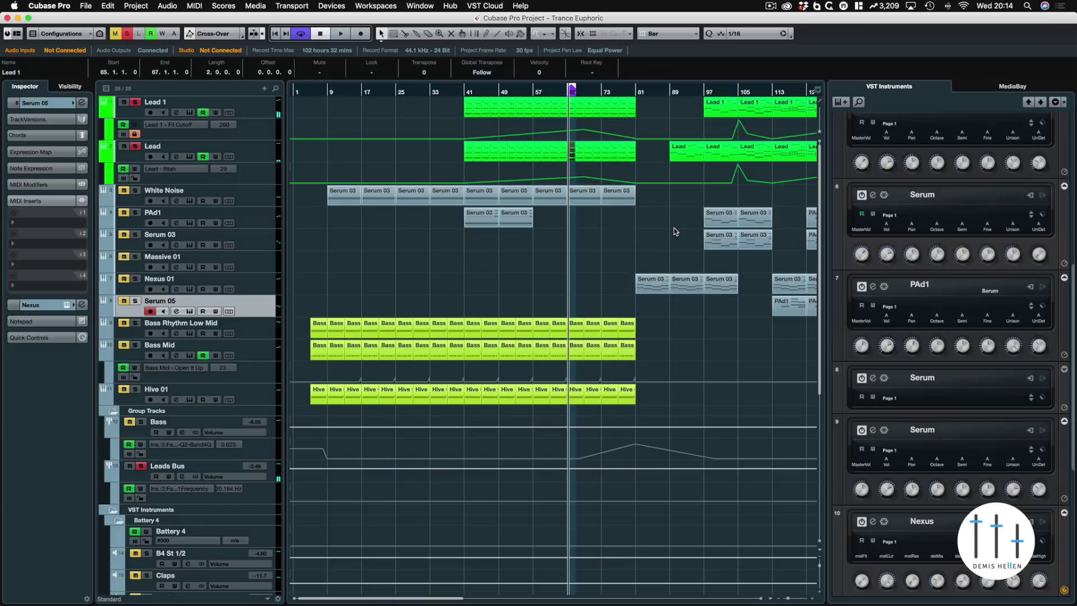
{"action": "key", "text": "F3"}
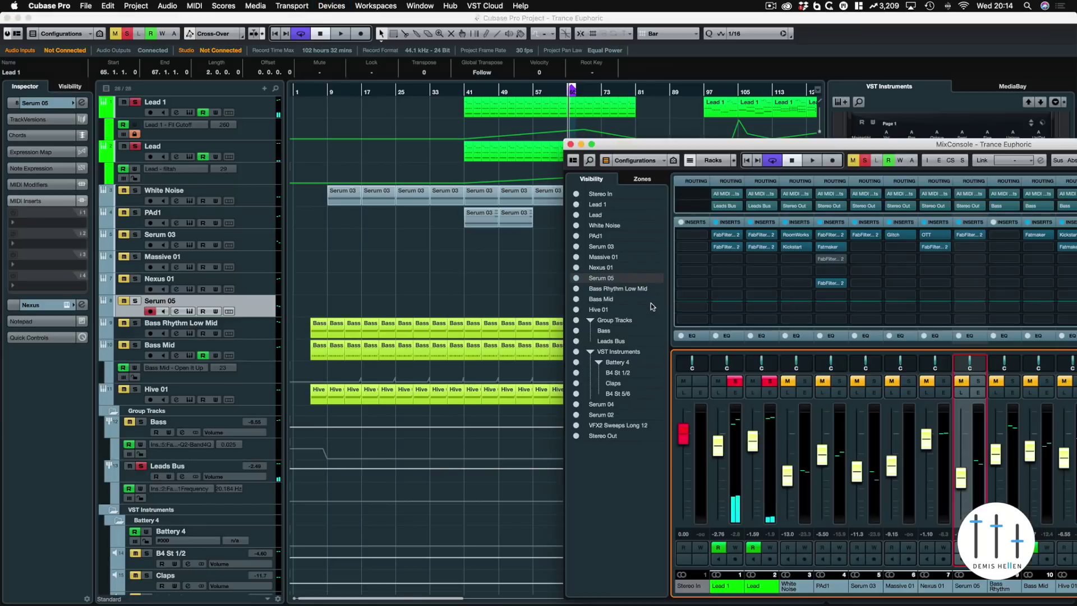
{"action": "double_click", "coordinate": [708, 147]}
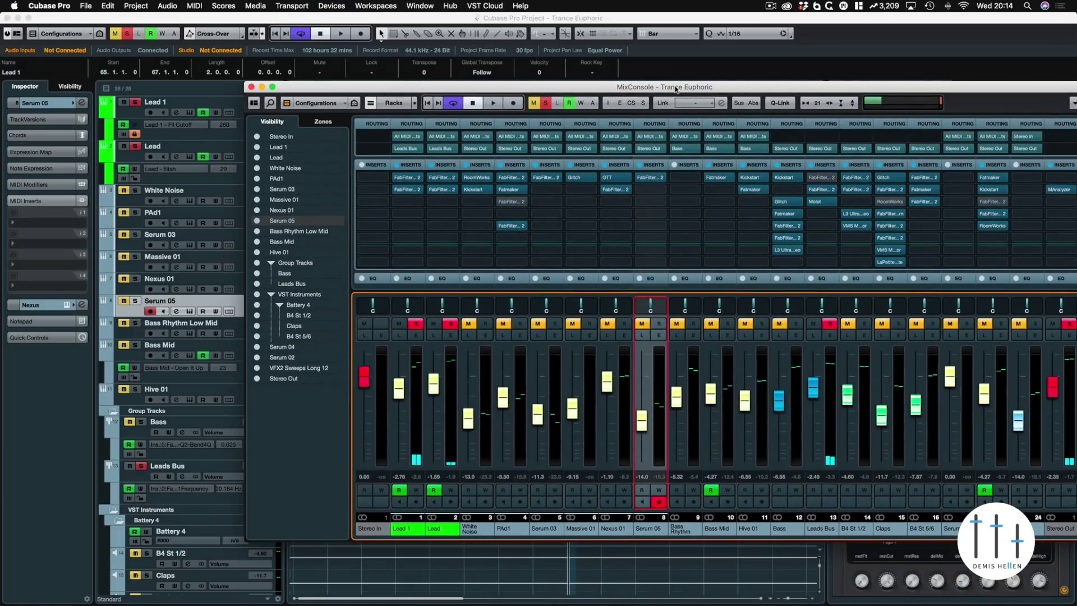
{"action": "left_click_drag", "start_coordinate": [673, 89], "coordinate": [459, 76]}
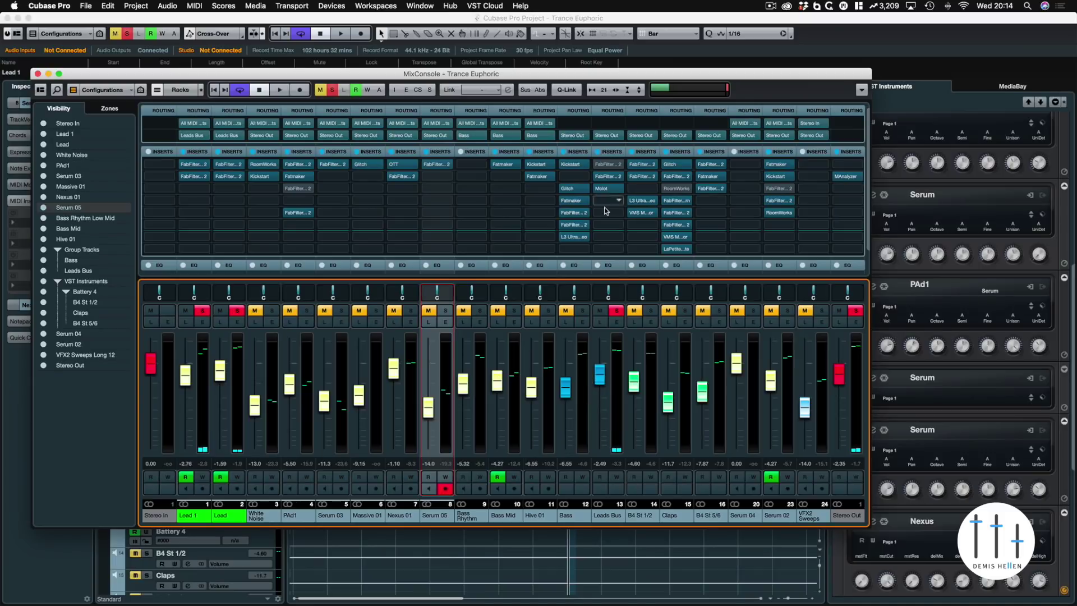
Step: Search the effects for "satur" and insert FabFilter Saturn in the fourth insert slot of the Leads Bus
{"action": "left_click", "coordinate": [615, 201]}
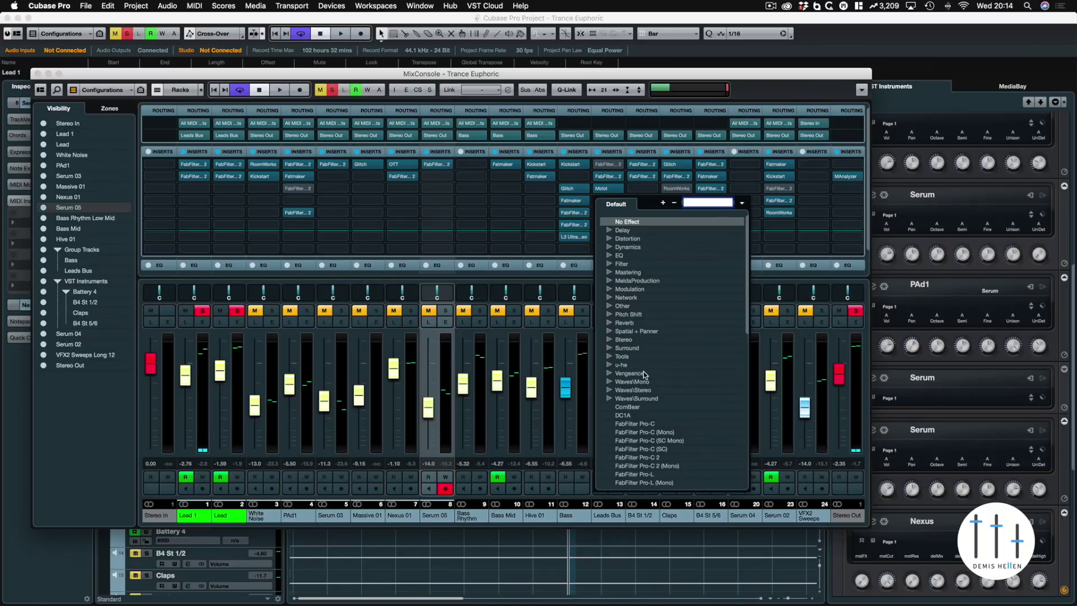
{"action": "scroll", "coordinate": [644, 374], "scroll_direction": "down", "scroll_amount": 10}
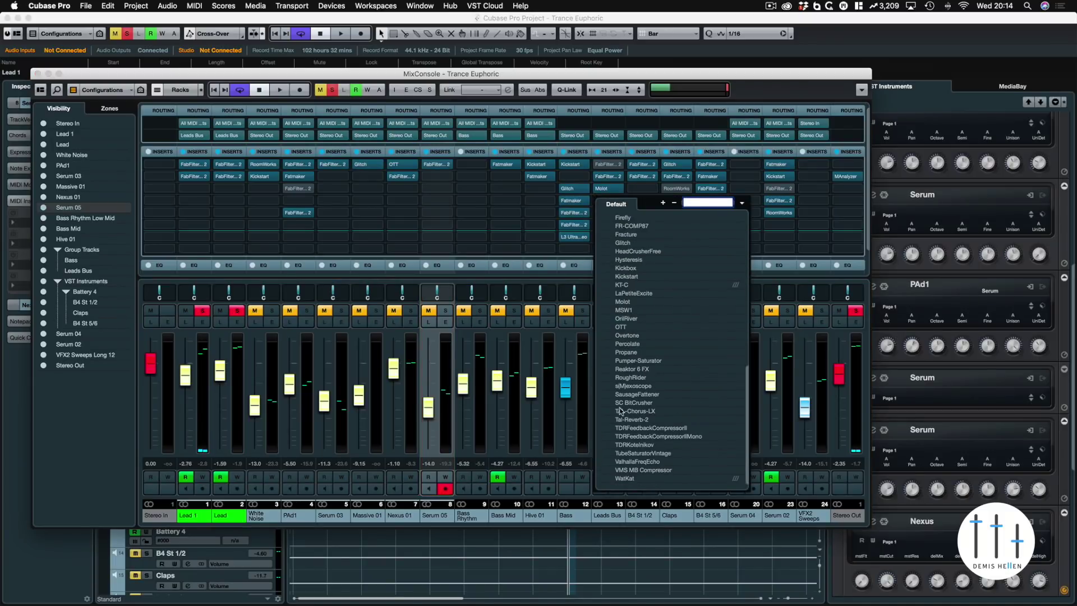
{"action": "type", "text": "satur"}
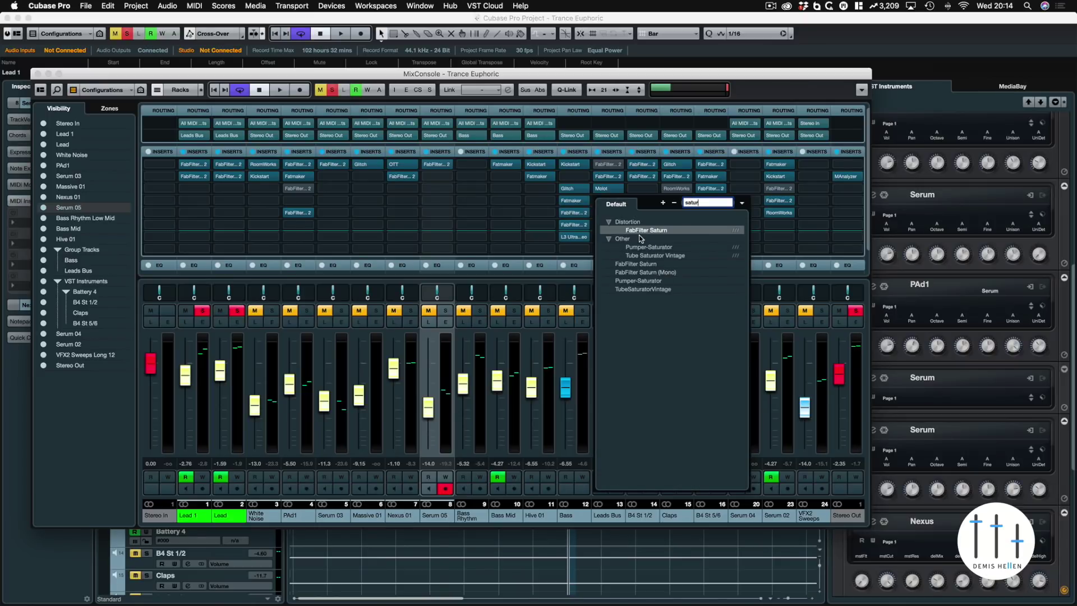
{"action": "left_click", "coordinate": [643, 230]}
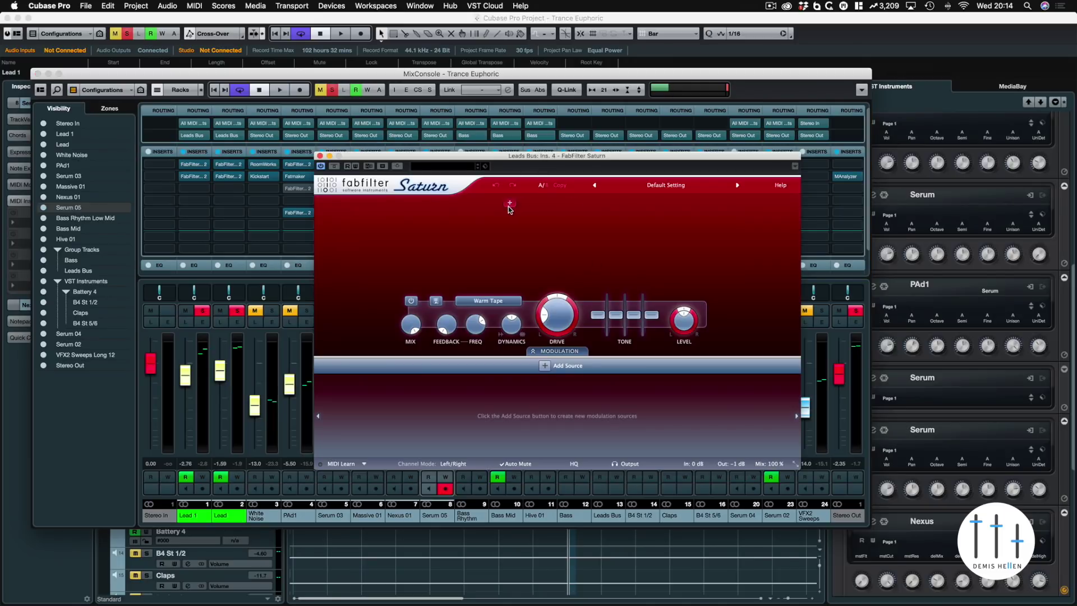
Step: Split Saturn into two frequency bands with the crossover at about 503 Hz
{"action": "left_click", "coordinate": [509, 203]}
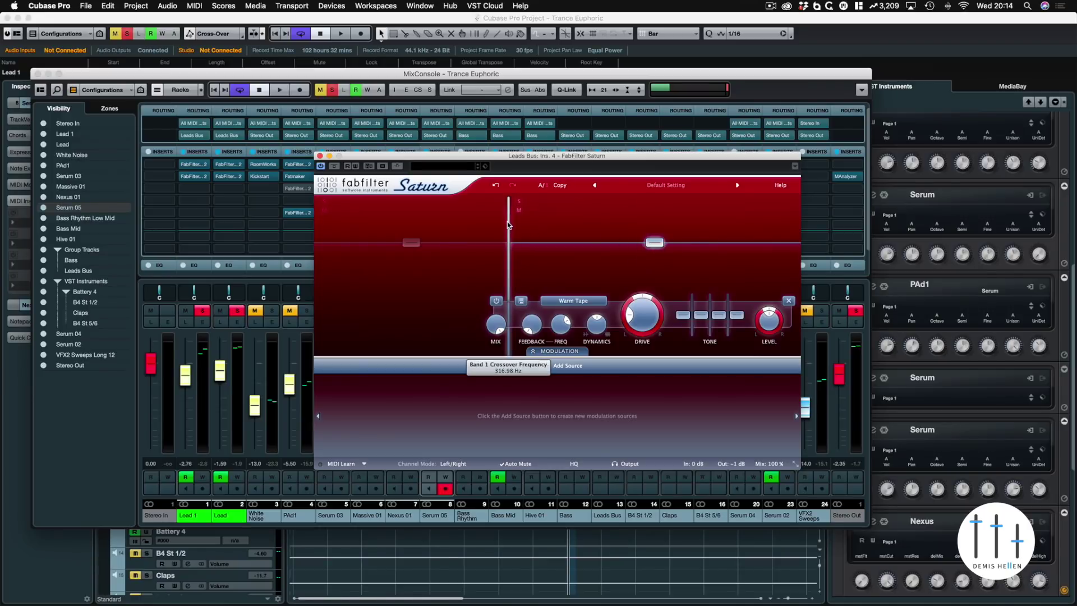
{"action": "left_click_drag", "start_coordinate": [507, 225], "coordinate": [540, 216]}
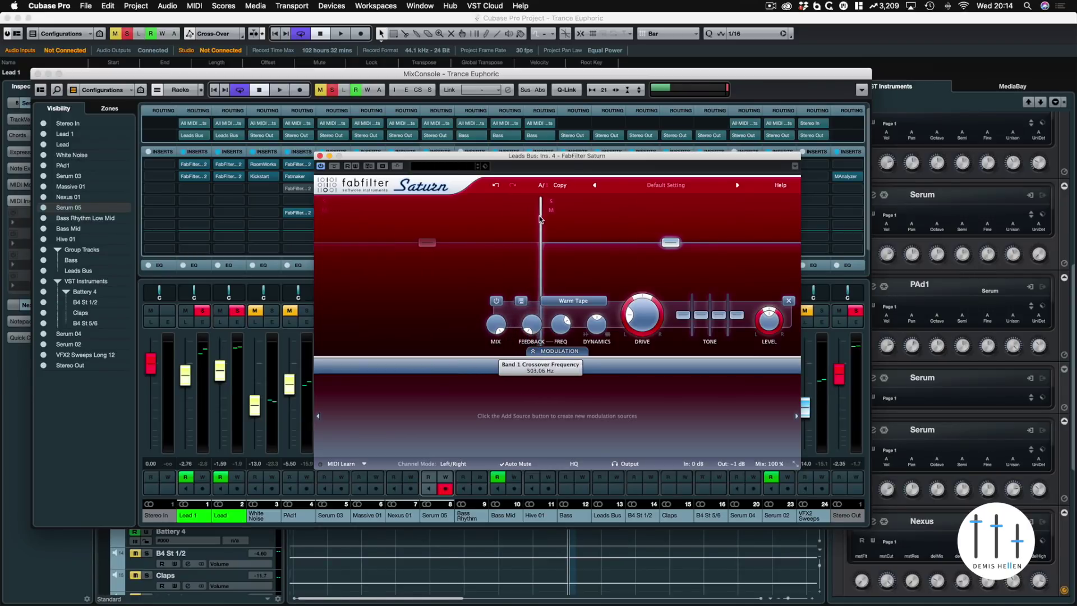
Step: Play the soloed lead loop and compare it with Saturn bypassed and active on the Leads Bus
{"action": "key", "text": "space"}
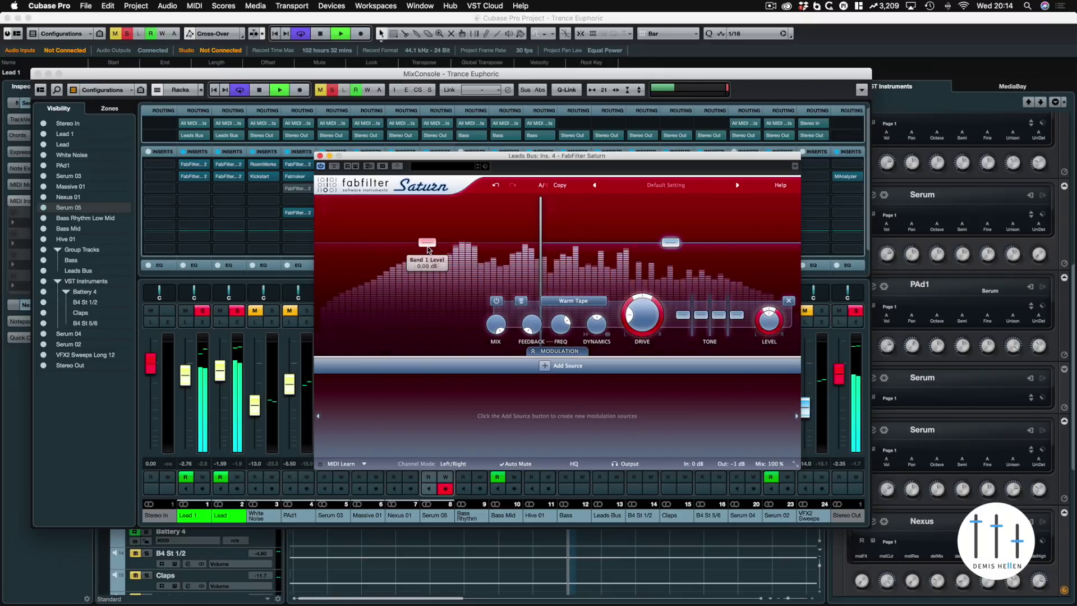
{"action": "left_click", "coordinate": [334, 166]}
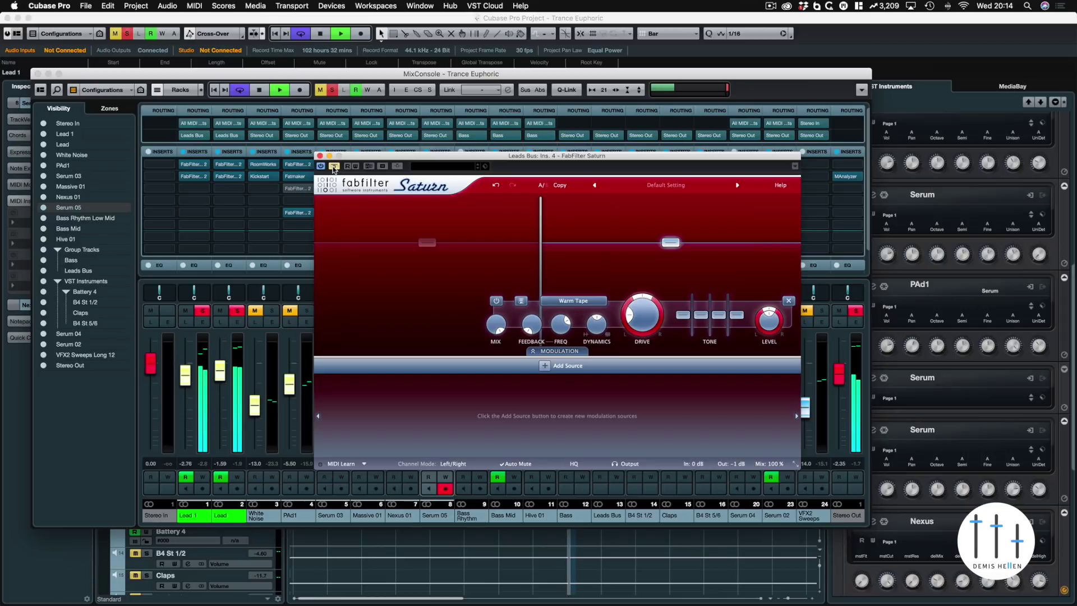
{"action": "left_click", "coordinate": [334, 166]}
{"action": "left_click", "coordinate": [334, 167]}
{"action": "left_click", "coordinate": [334, 167]}
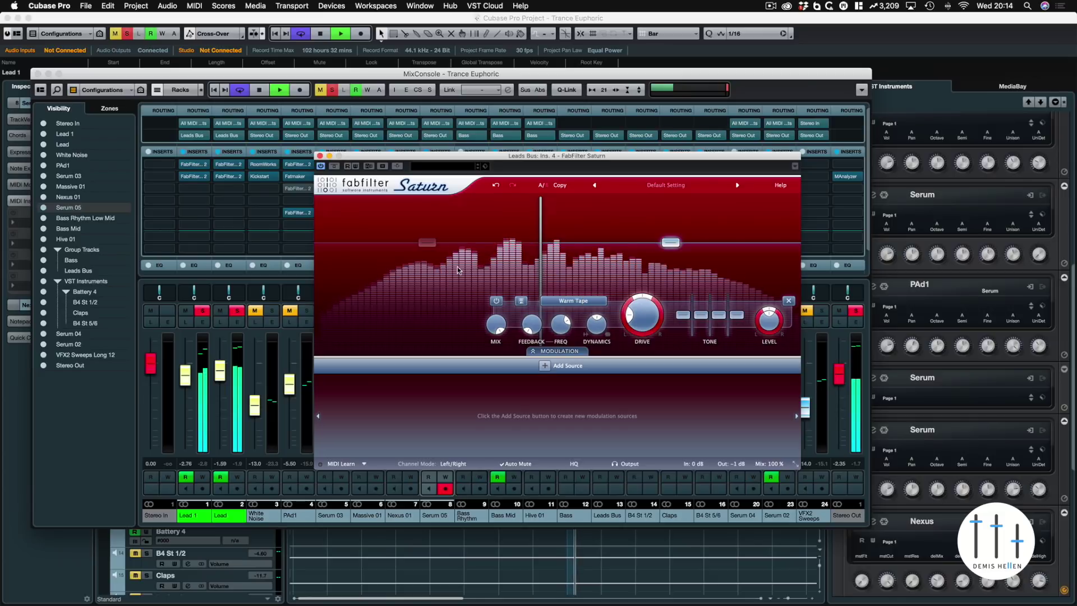
{"action": "key", "text": "space"}
Step: Raise Saturn's upper band level by about 0.9 dB and audition the lead loop with the change
{"action": "mouse_move", "coordinate": [672, 245]}
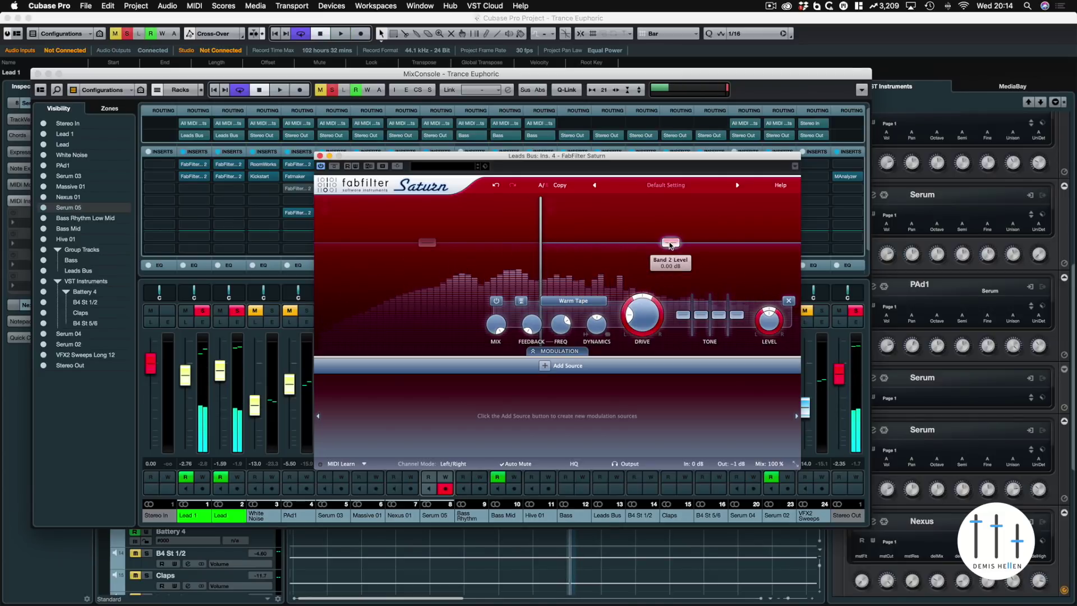
{"action": "left_click_drag", "start_coordinate": [671, 245], "coordinate": [672, 245]}
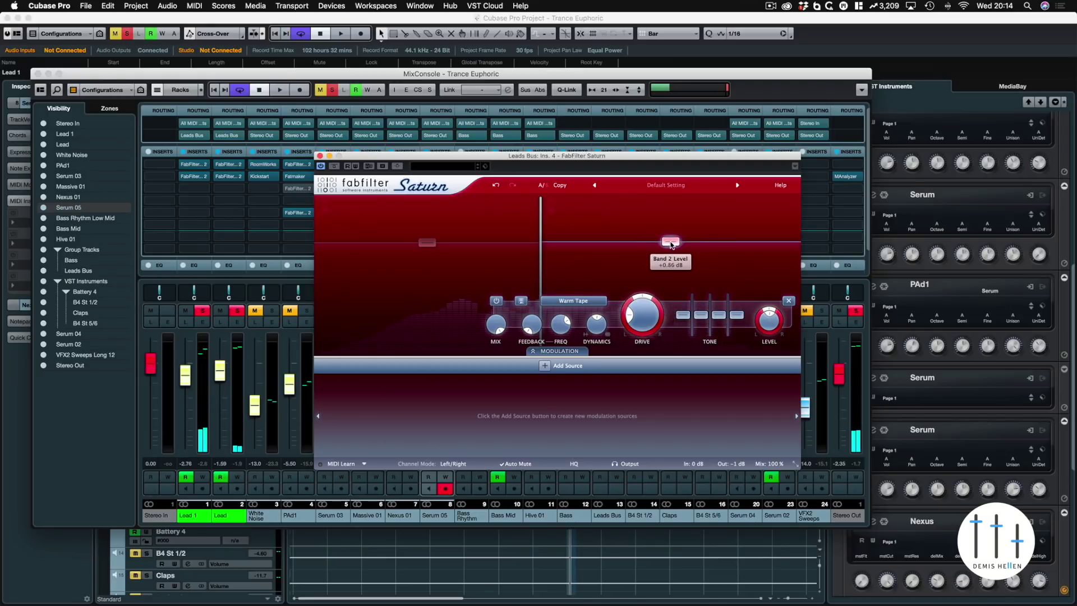
{"action": "key", "text": "space"}
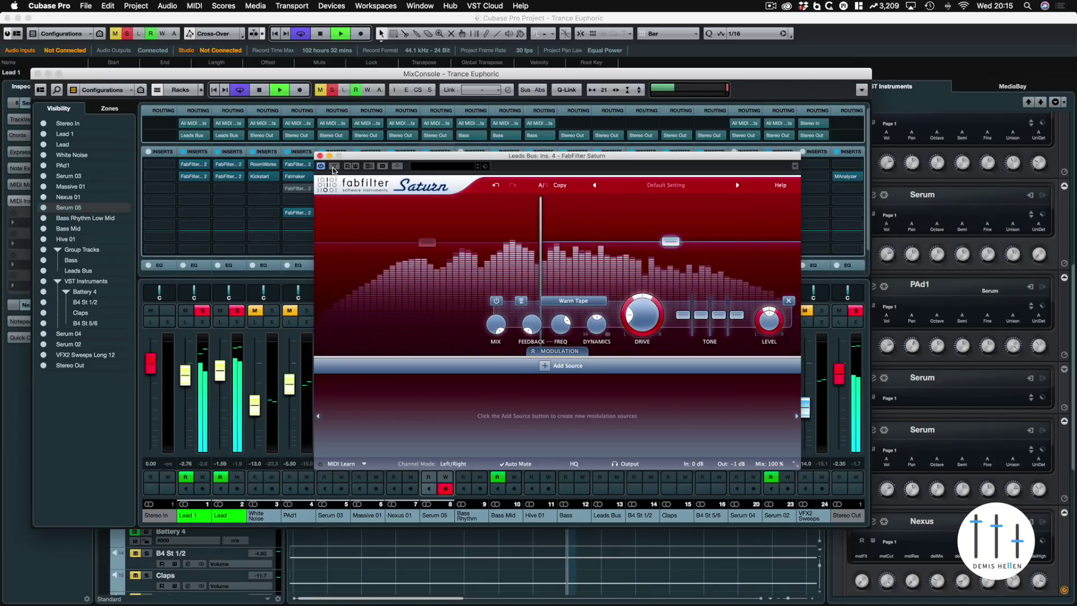
{"action": "key", "text": "space"}
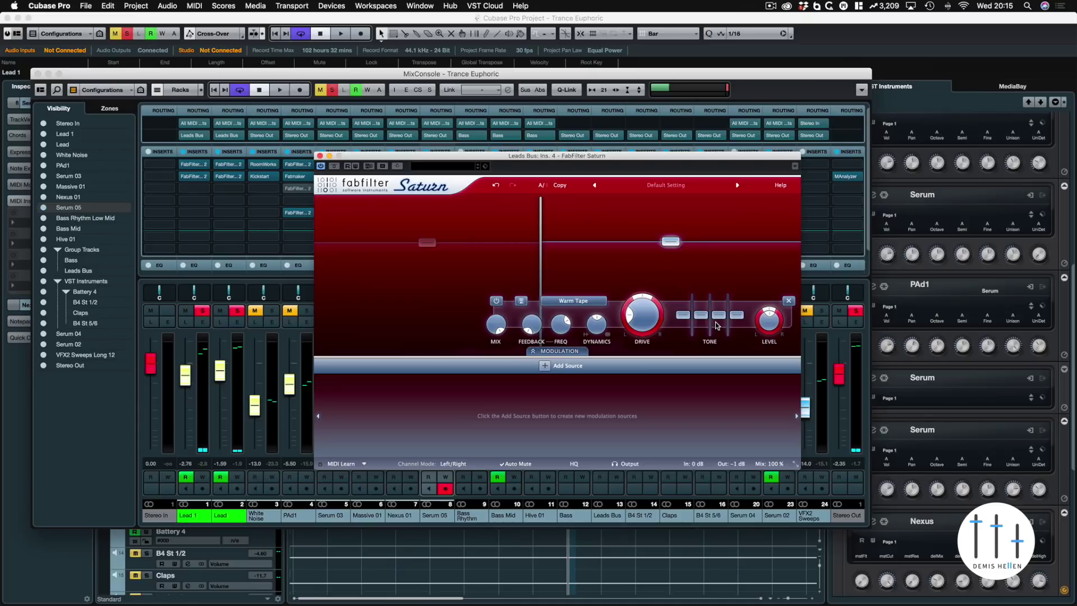
Step: During playback, raise Saturn's upper-band treble to about +1.43 dB, lift the presence slightly and leave the mid tone near 0 dB
{"action": "key", "text": "space"}
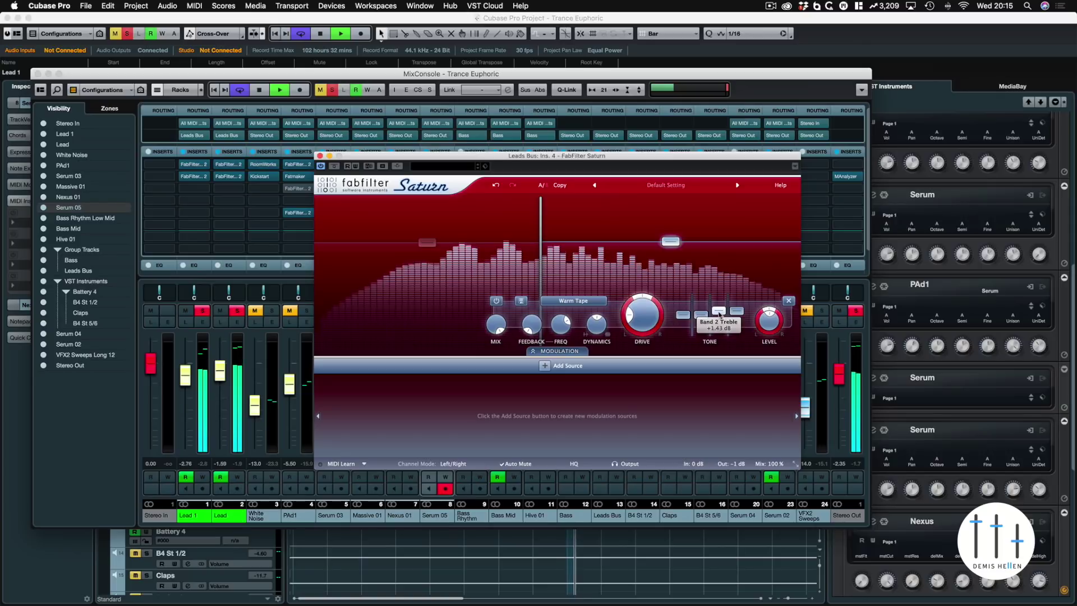
{"action": "left_click_drag", "start_coordinate": [709, 308], "coordinate": [712, 316]}
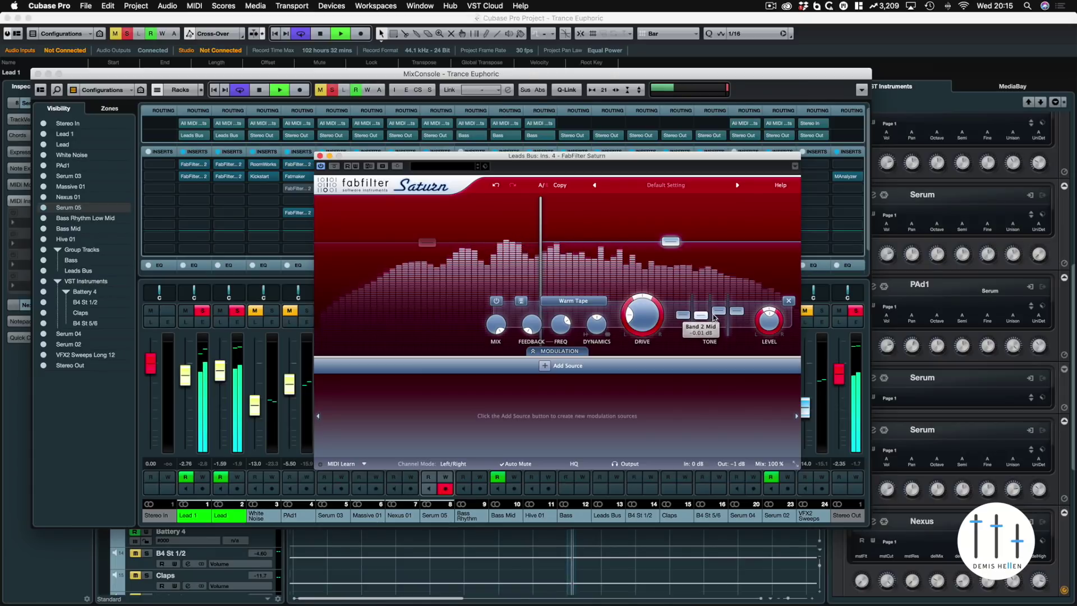
{"action": "key", "text": "space"}
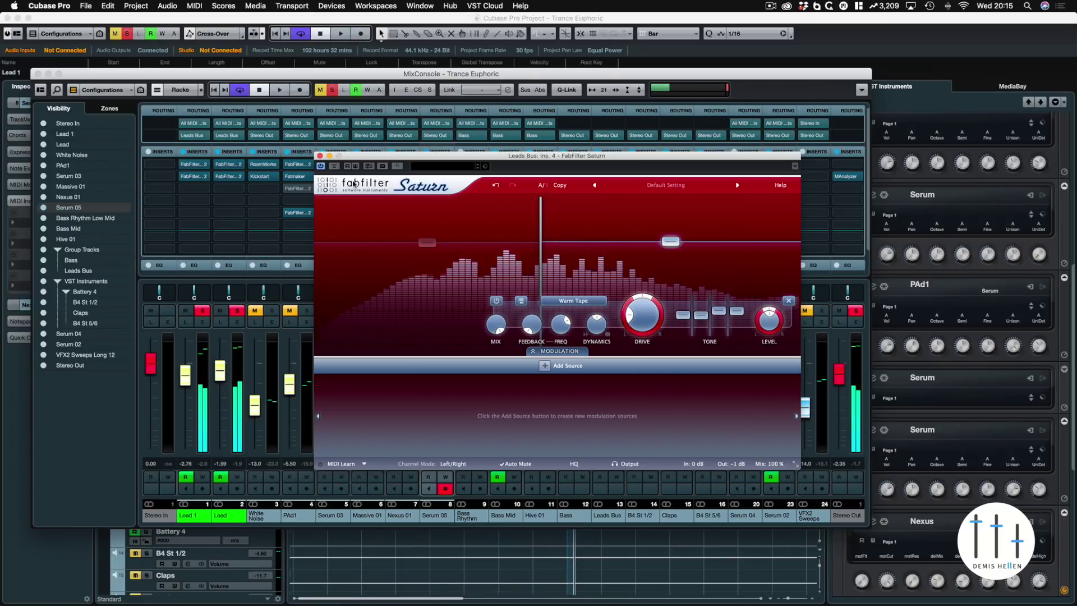
Step: Compare the looped leads with Saturn bypassed and active after the tone changes
{"action": "key", "text": "space"}
{"action": "left_click", "coordinate": [333, 167]}
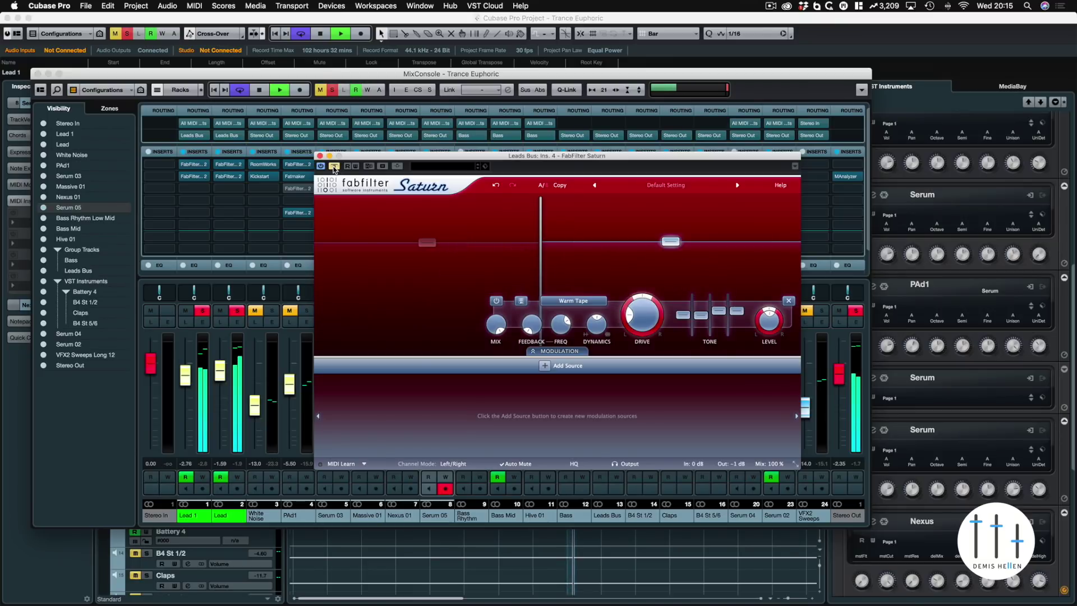
{"action": "left_click", "coordinate": [333, 167]}
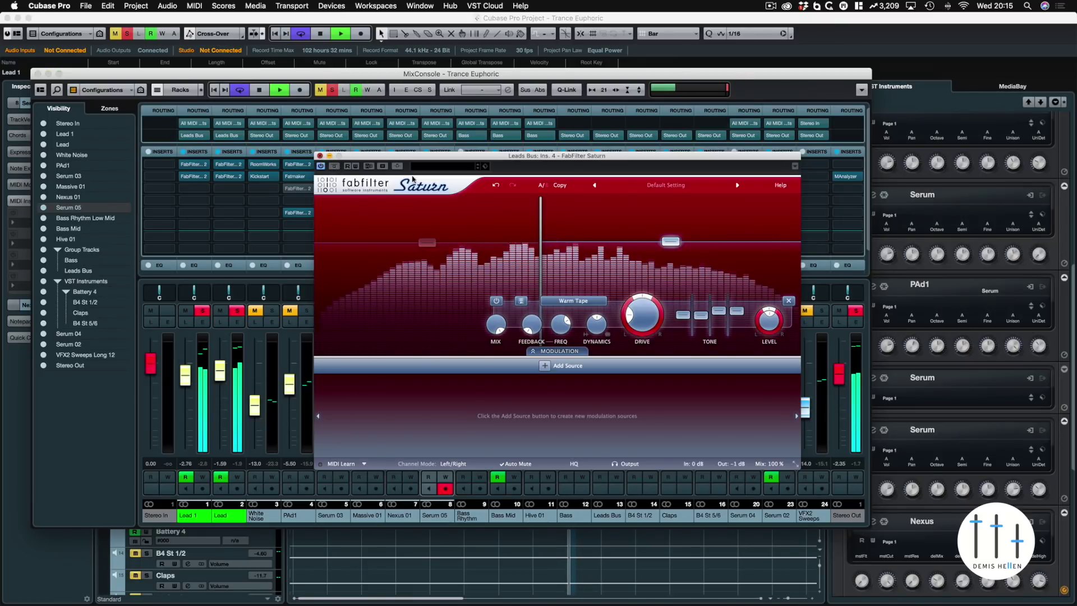
Step: Close Saturn, move Molot behind it to the fifth insert slot of the Leads Bus, and audition the new order
{"action": "key", "text": "super+w"}
{"action": "key", "text": "space"}
{"action": "left_click_drag", "start_coordinate": [608, 188], "coordinate": [608, 214]}
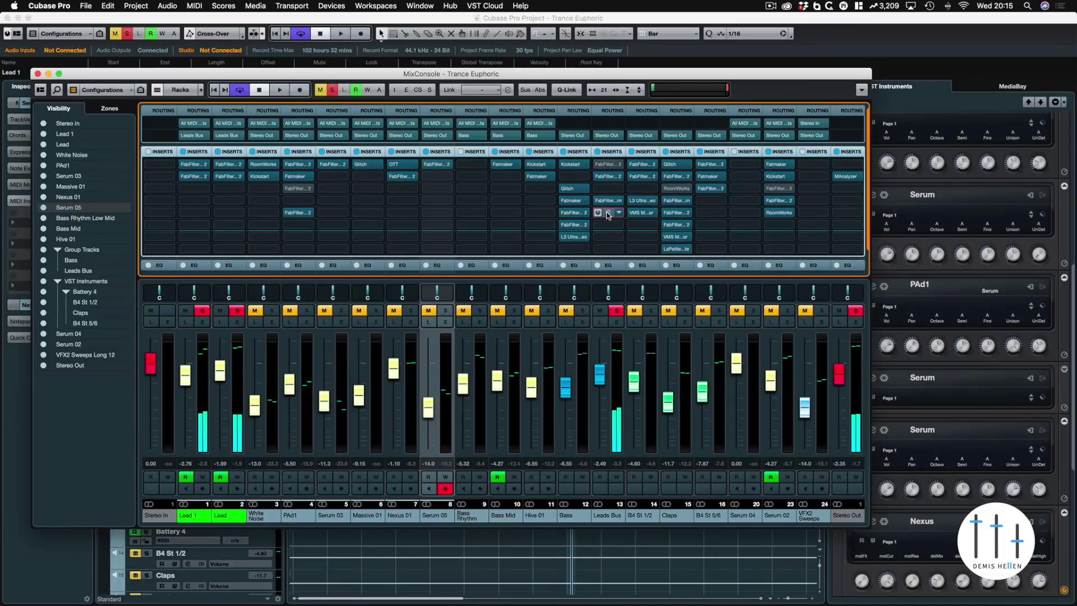
{"action": "key", "text": "space"}
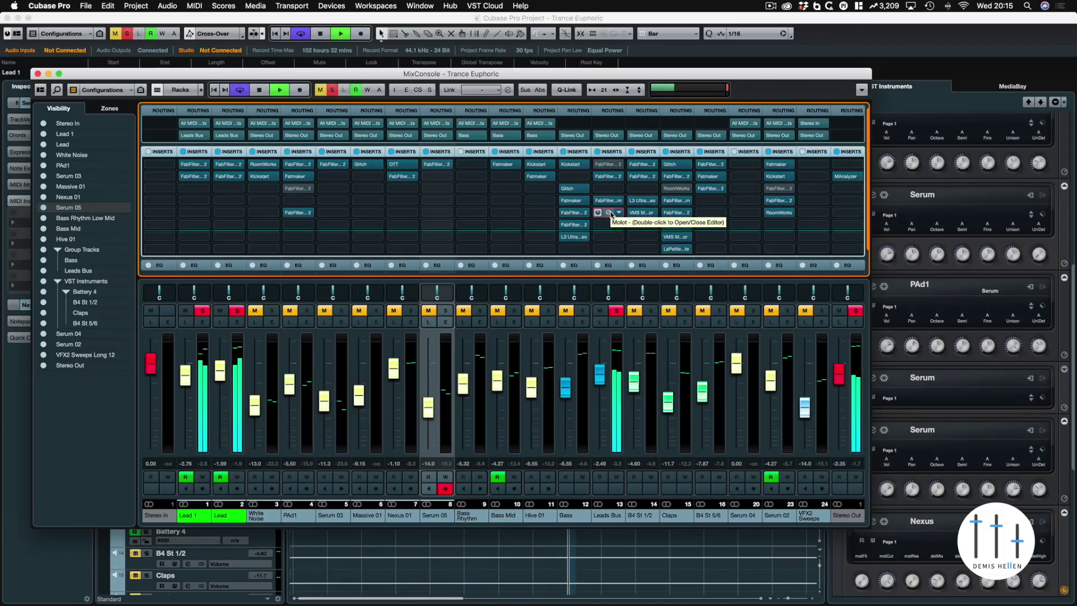
{"action": "key", "text": "space"}
Step: Order the Leads Bus inserts with Saturn in slot three and Molot in slot four, and check Molot's editor during playback
{"action": "mouse_move", "coordinate": [611, 214]}
{"action": "left_mouse_down"}
{"action": "mouse_move", "coordinate": [611, 189]}
{"action": "mouse_move", "coordinate": [608, 201]}
{"action": "left_mouse_up"}
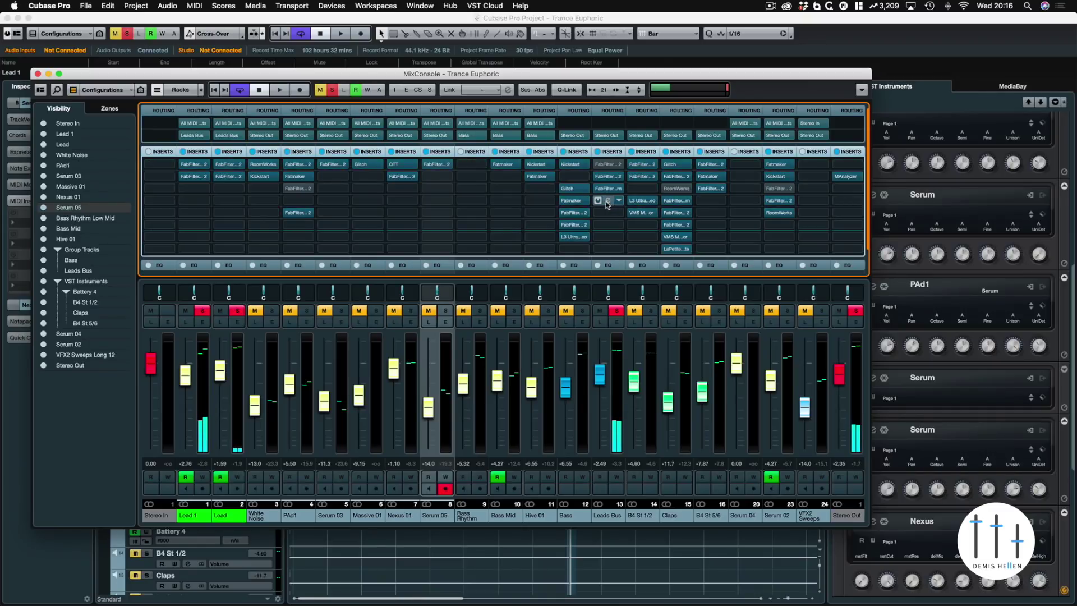
{"action": "left_click", "coordinate": [608, 201]}
{"action": "key", "text": "space"}
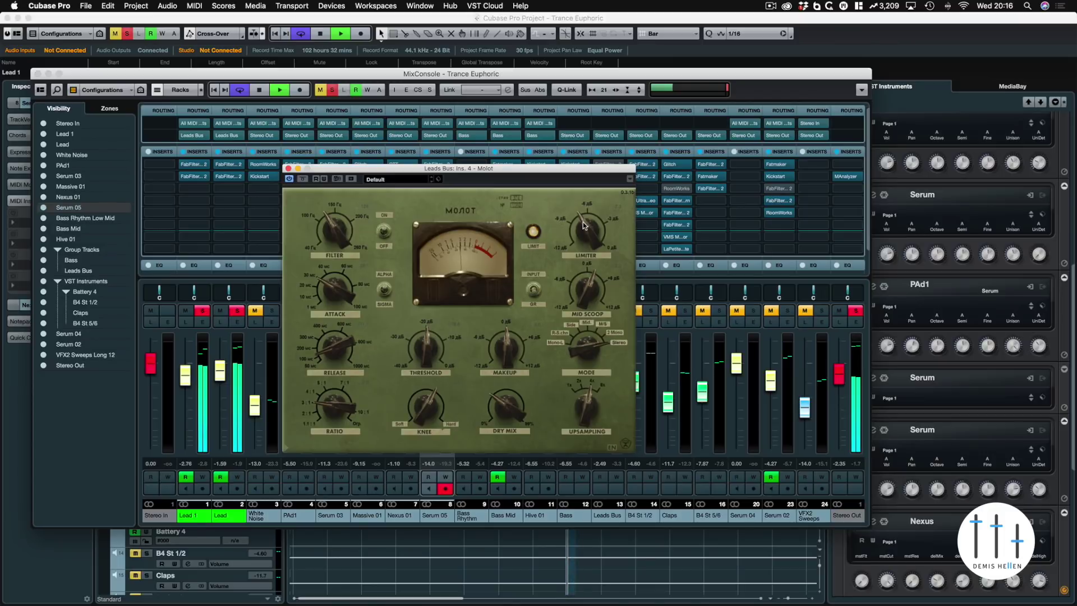
{"action": "key", "text": "space"}
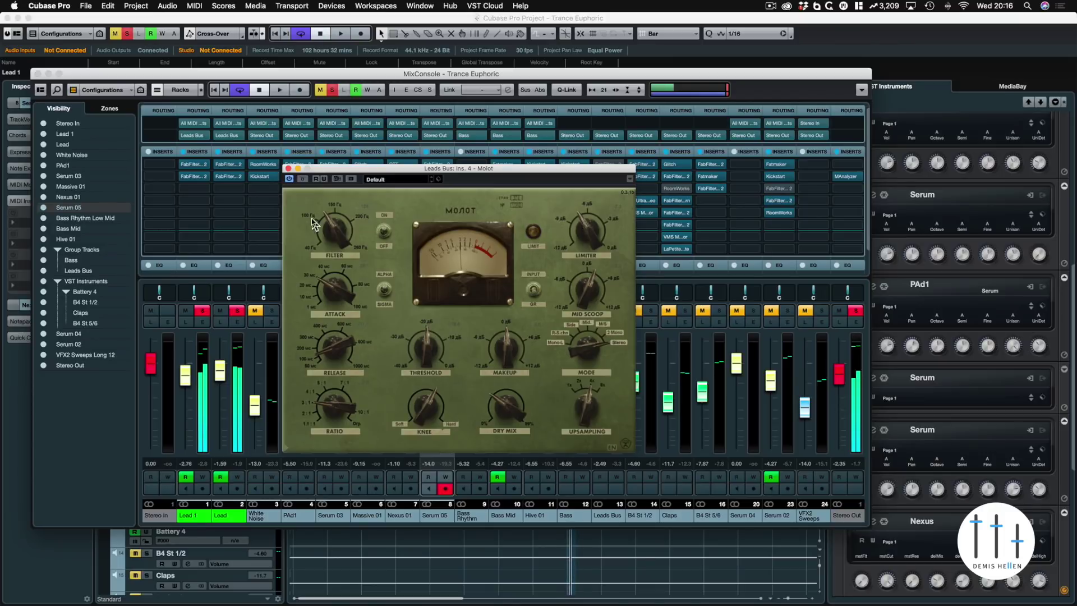
{"action": "left_click", "coordinate": [289, 168]}
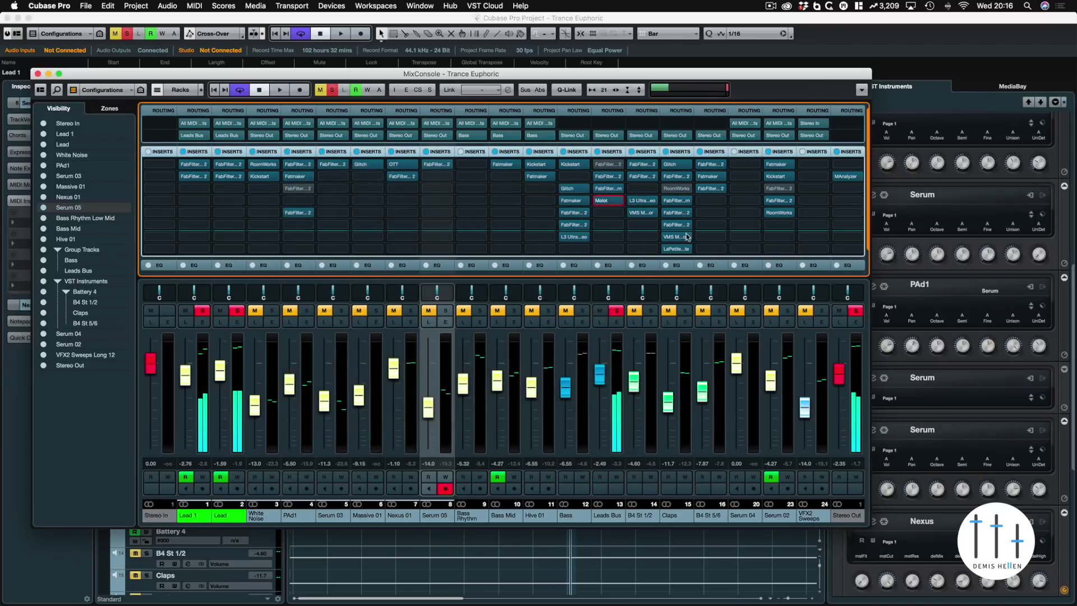
Step: Clear all solos and audition the full mix while toggling Saturn's bypass on the Leads Bus, closing the MixConsole when done
{"action": "left_click", "coordinate": [616, 312]}
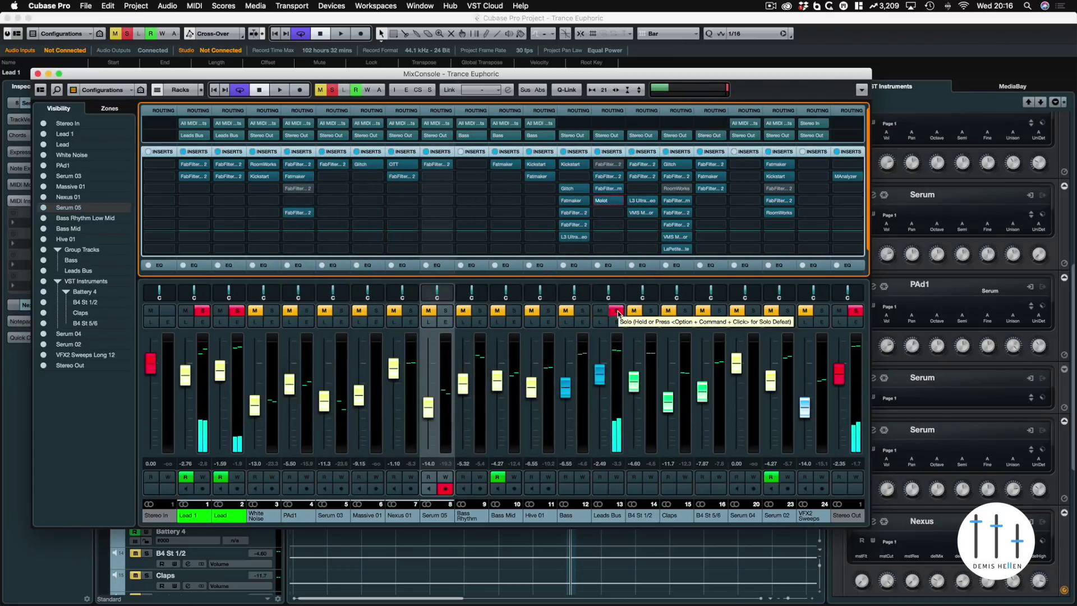
{"action": "left_click", "coordinate": [617, 312]}
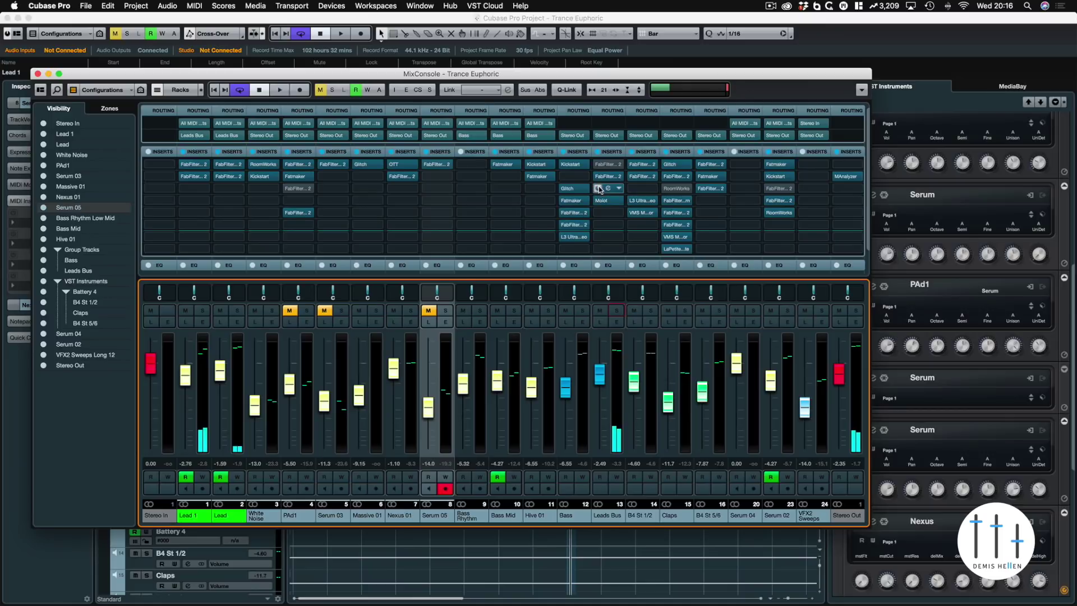
{"action": "left_click", "coordinate": [599, 189]}
{"action": "key", "text": "space"}
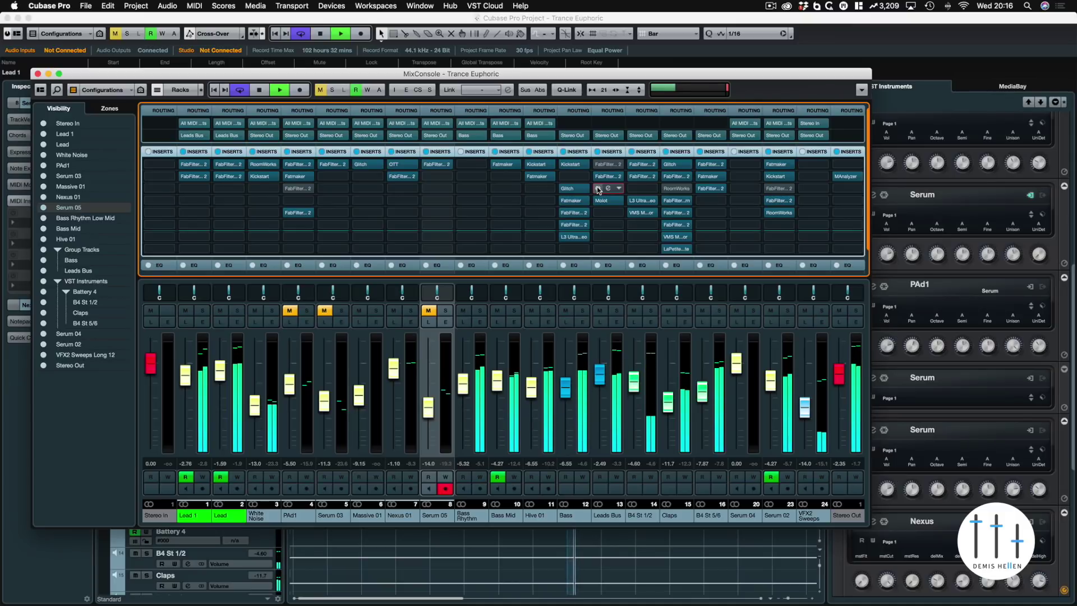
{"action": "key", "text": "space"}
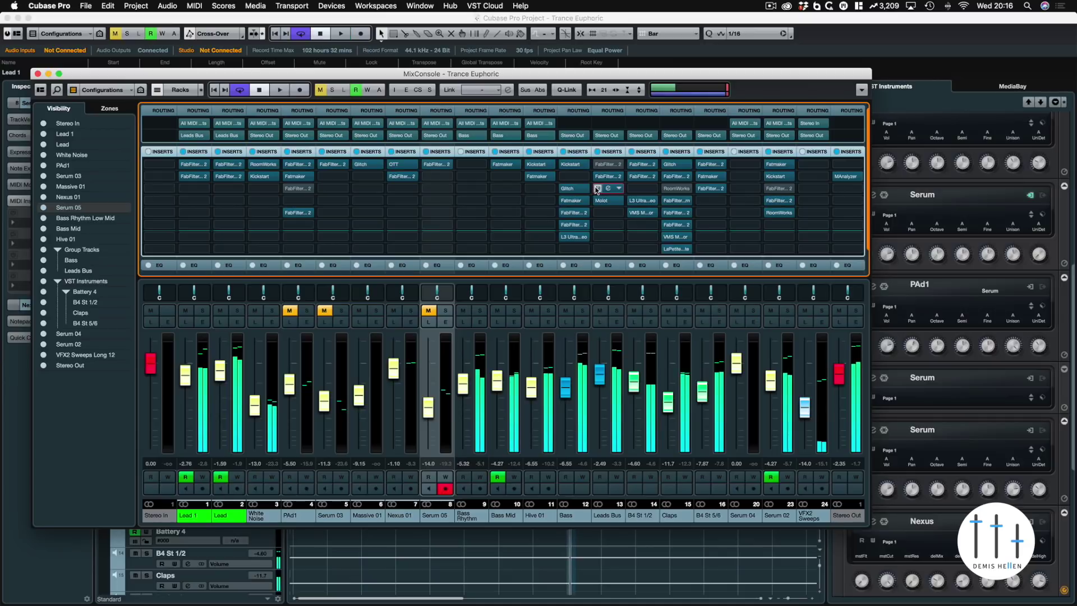
{"action": "left_click", "coordinate": [38, 74]}
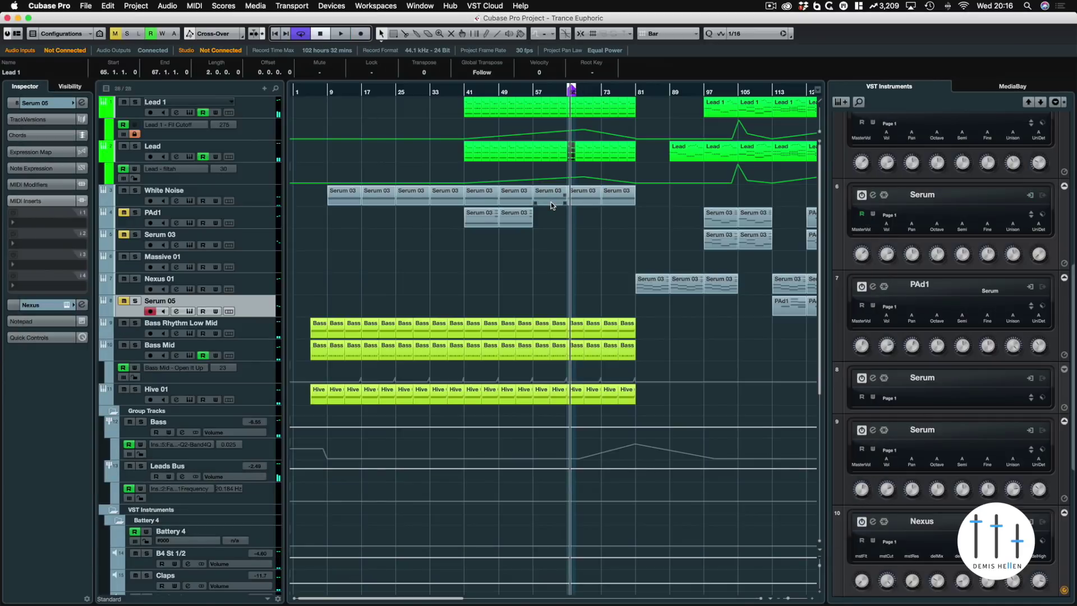
Step: Play the full arrangement from bar 41, at the start of the lead build-up
{"action": "key", "text": "h"}
{"action": "key", "text": "h"}
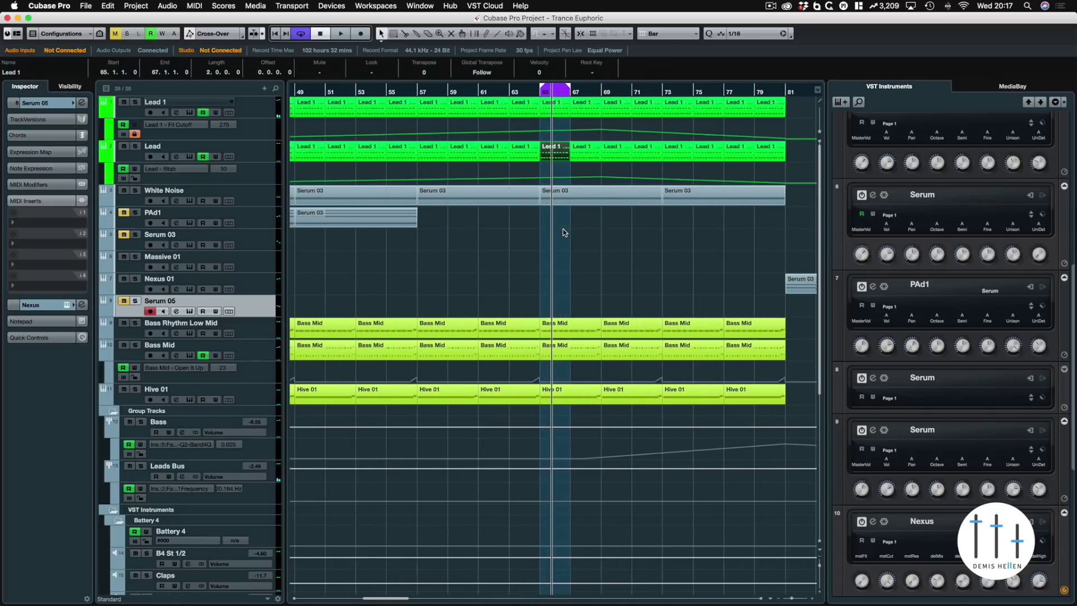
{"action": "scroll", "coordinate": [564, 233], "scroll_direction": "left", "scroll_amount": 10}
{"action": "scroll", "coordinate": [564, 234], "scroll_direction": "right", "scroll_amount": 10}
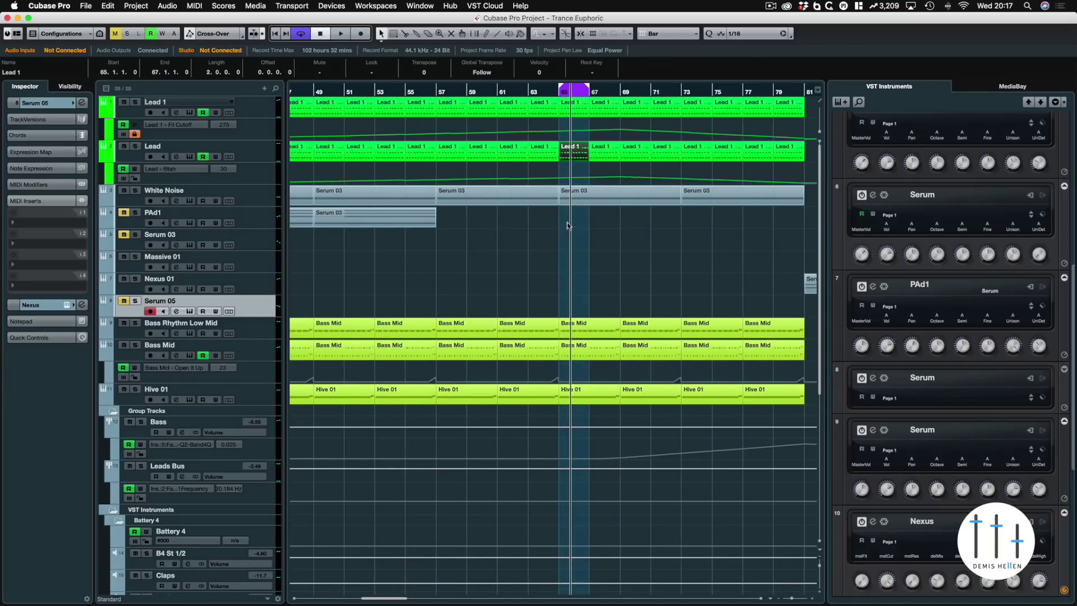
{"action": "scroll", "coordinate": [564, 138], "scroll_direction": "down", "scroll_amount": 5}
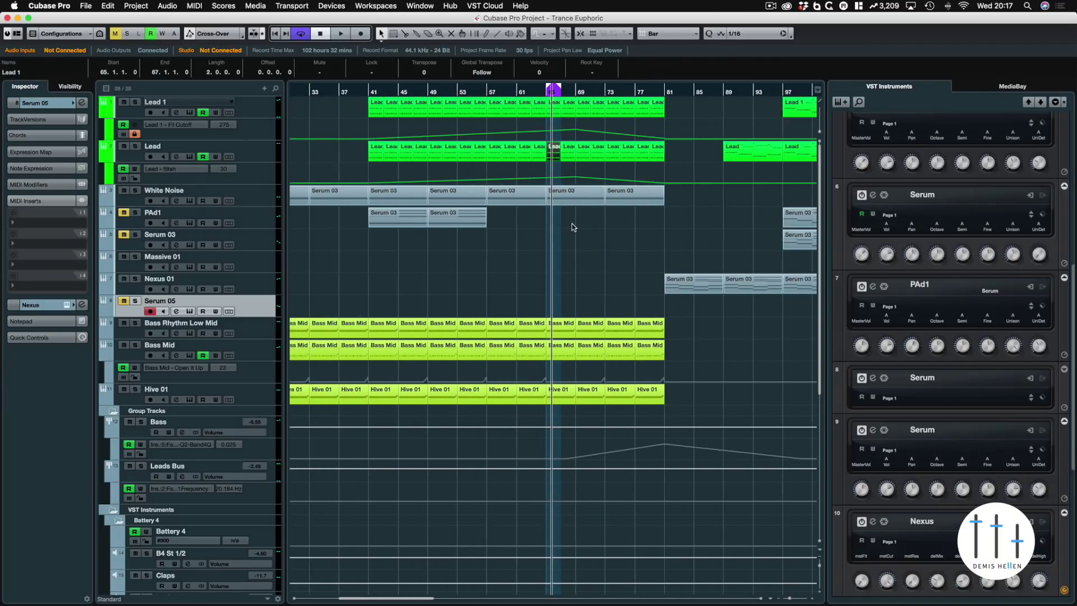
{"action": "left_click_drag", "start_coordinate": [584, 99], "coordinate": [572, 100]}
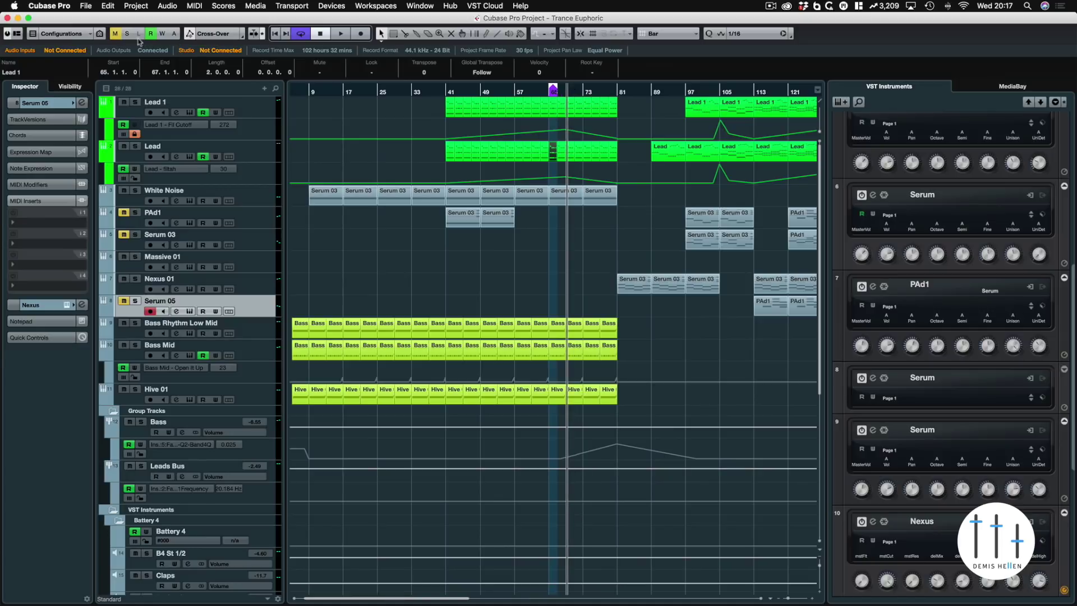
{"action": "left_click", "coordinate": [450, 94]}
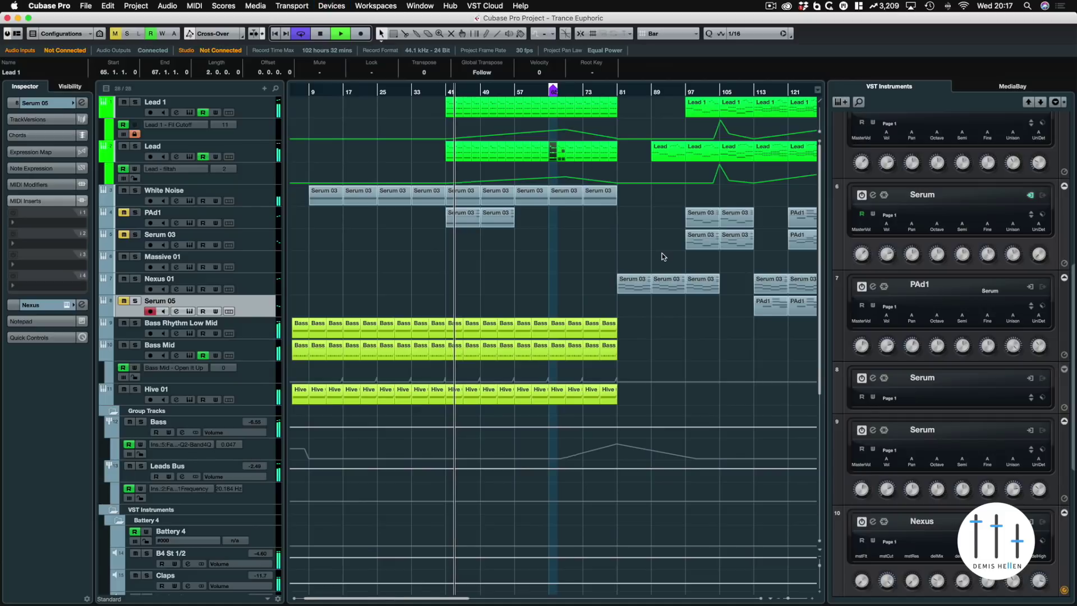
Step: Reopen the MixConsole and compare the full mix with Saturn bypassed and active, closing the mixer and stopping playback at the end
{"action": "key", "text": "F3"}
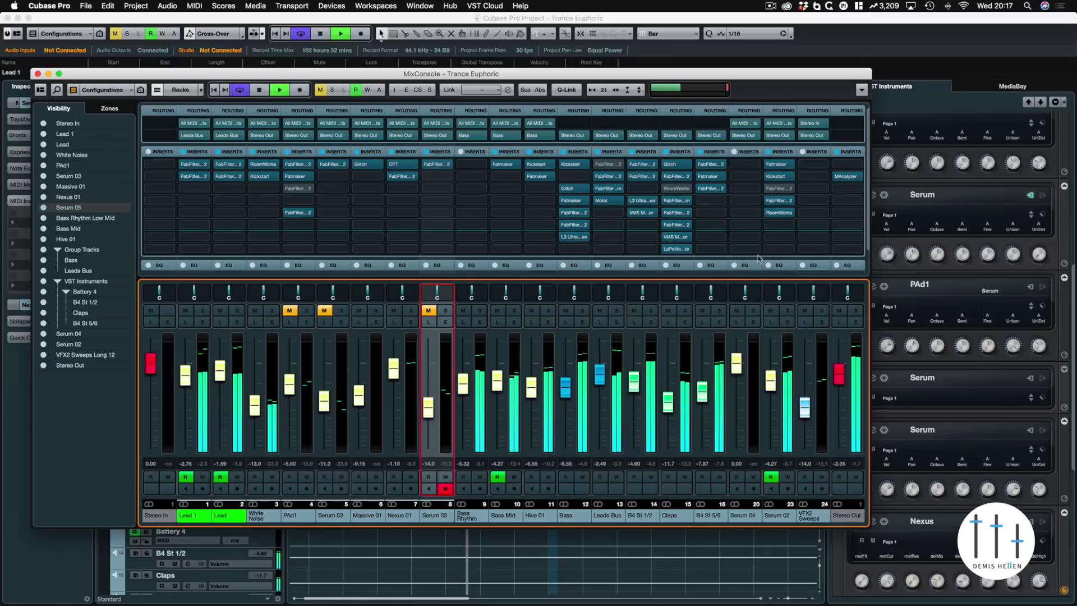
{"action": "left_click", "coordinate": [598, 188]}
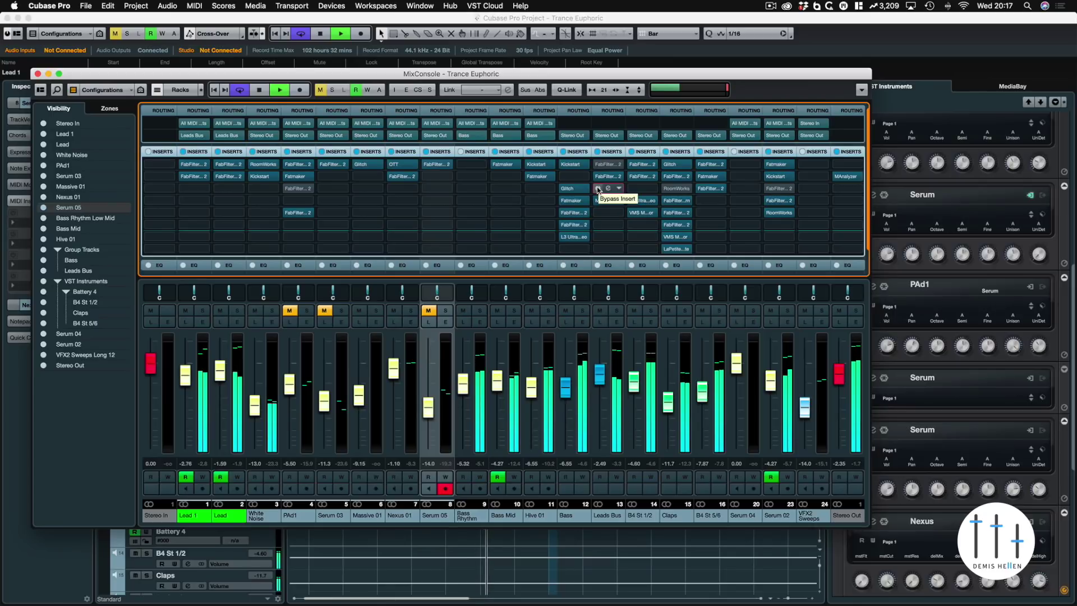
{"action": "left_click", "coordinate": [598, 189]}
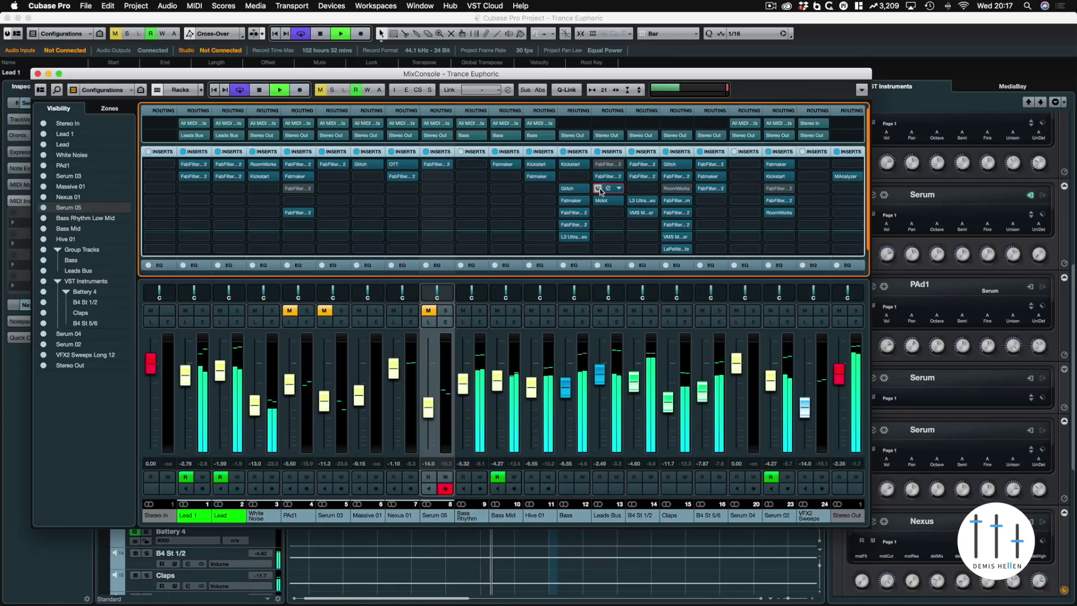
{"action": "left_click", "coordinate": [38, 74]}
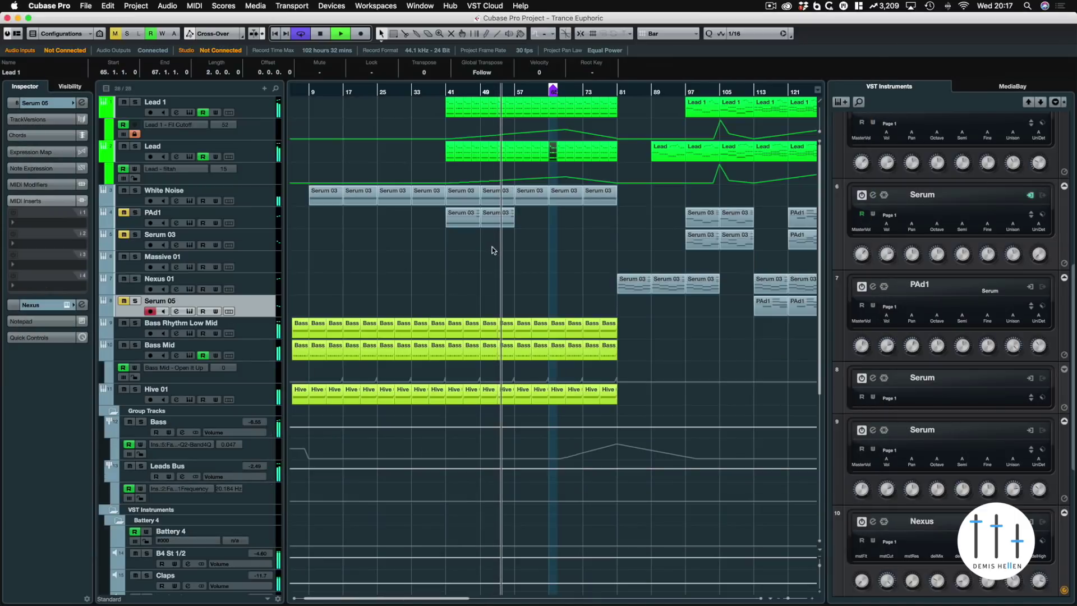
{"action": "key", "text": "space"}
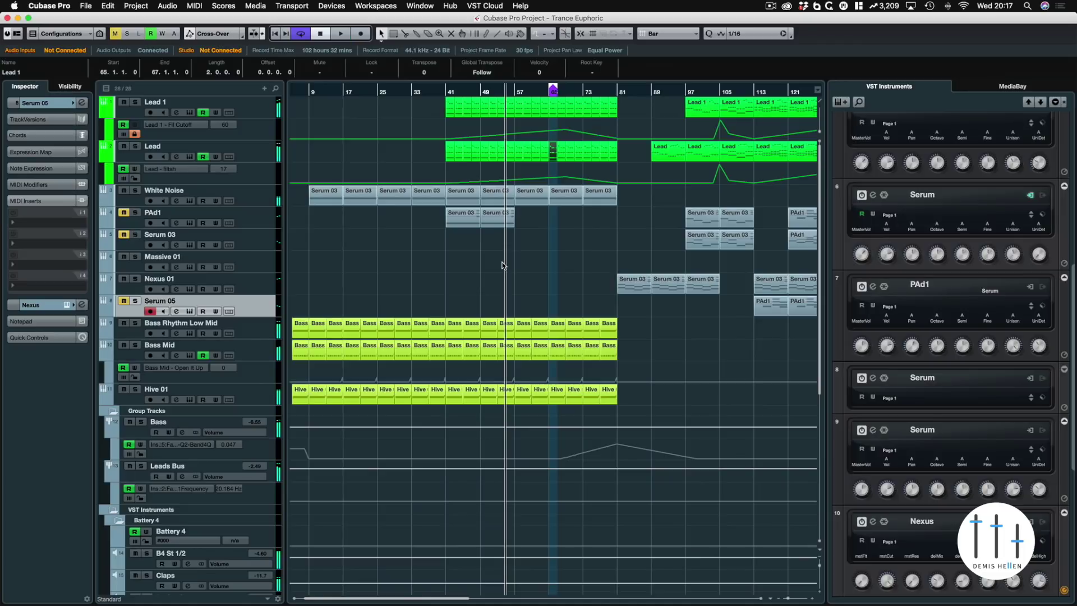
{"action": "key", "text": "g"}
{"action": "key", "text": "g"}
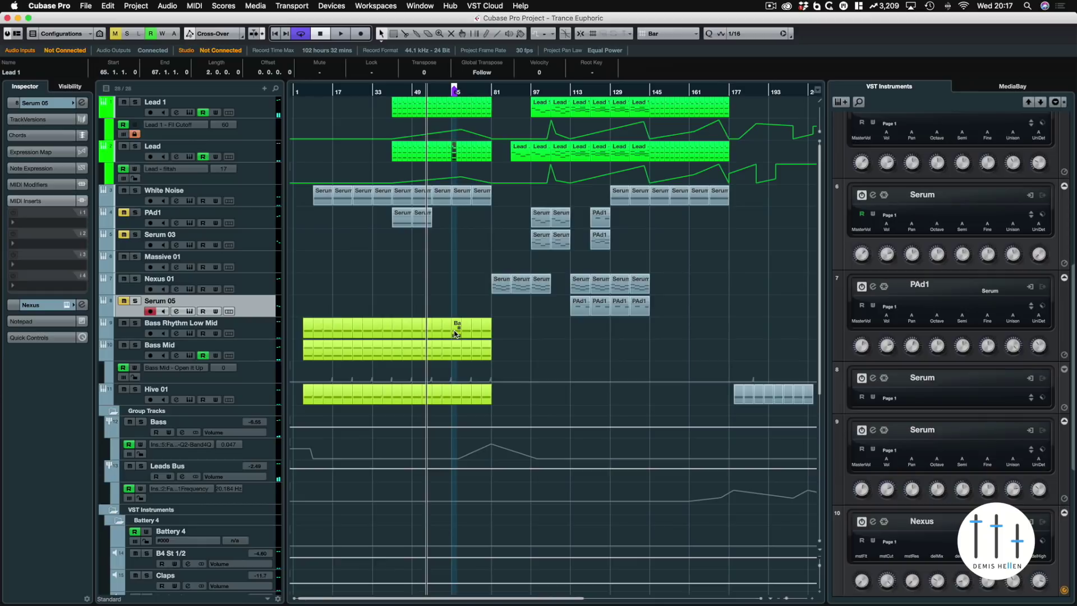
{"action": "key", "text": "h"}
{"action": "key", "text": "h"}
{"action": "key", "text": "h"}
{"action": "key", "text": "h"}
{"action": "key", "text": "h"}
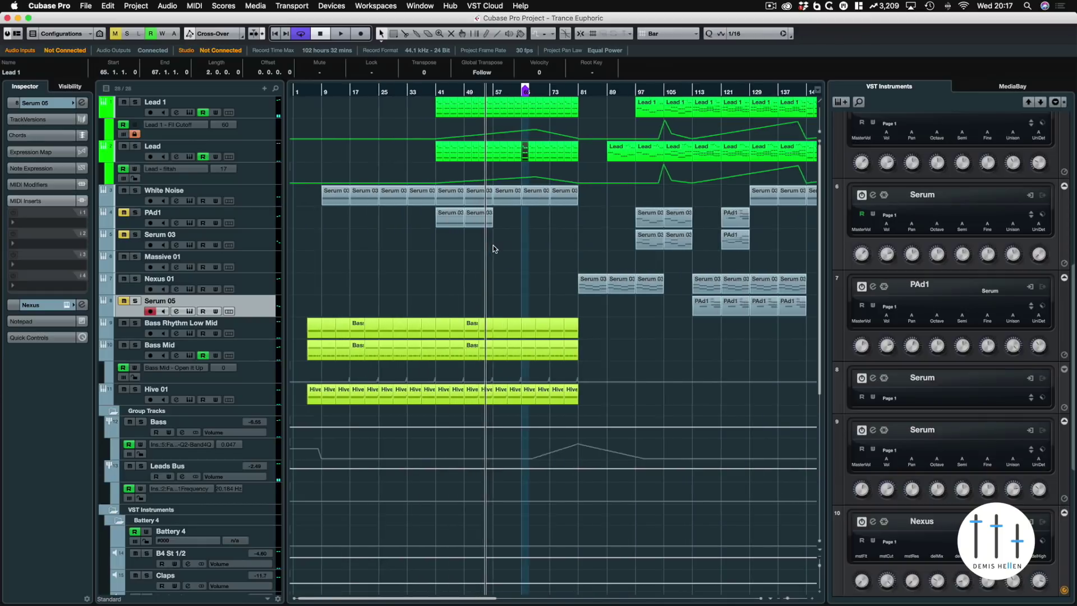
Step: Play the full mix from bar 65 and compare the Leads Bus inserts bypassed and active, then stop and close the mixer
{"action": "scroll", "coordinate": [500, 250], "scroll_direction": "right", "scroll_amount": 10}
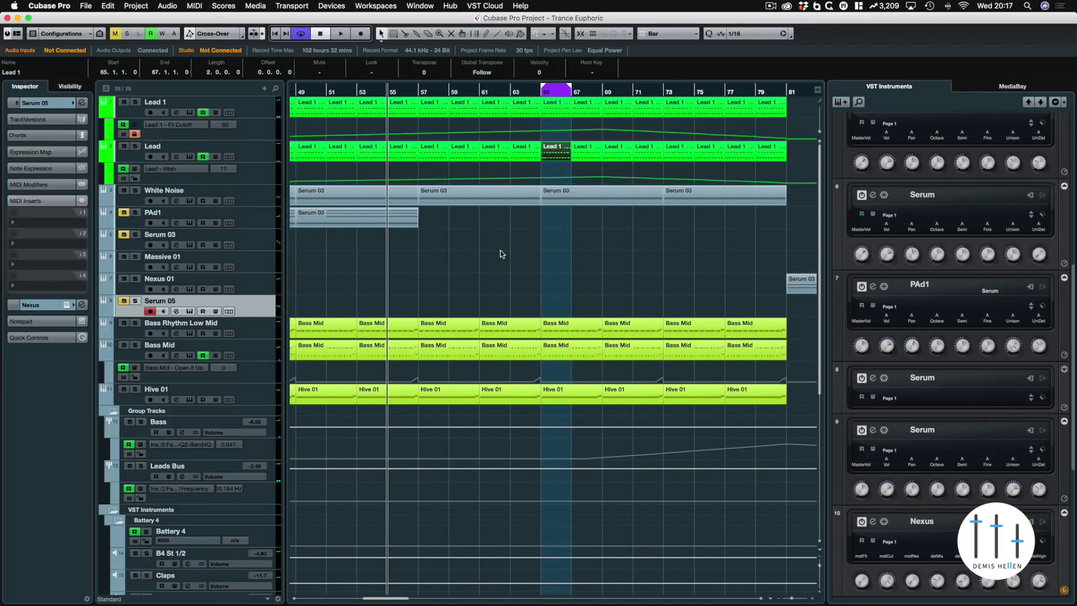
{"action": "left_click", "coordinate": [486, 88]}
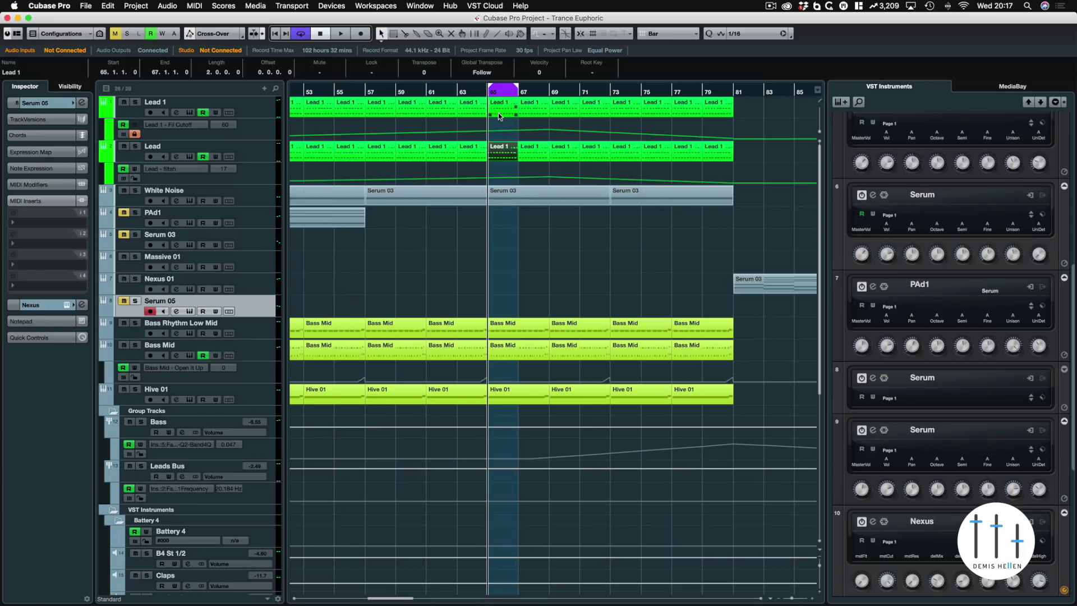
{"action": "key", "text": "space"}
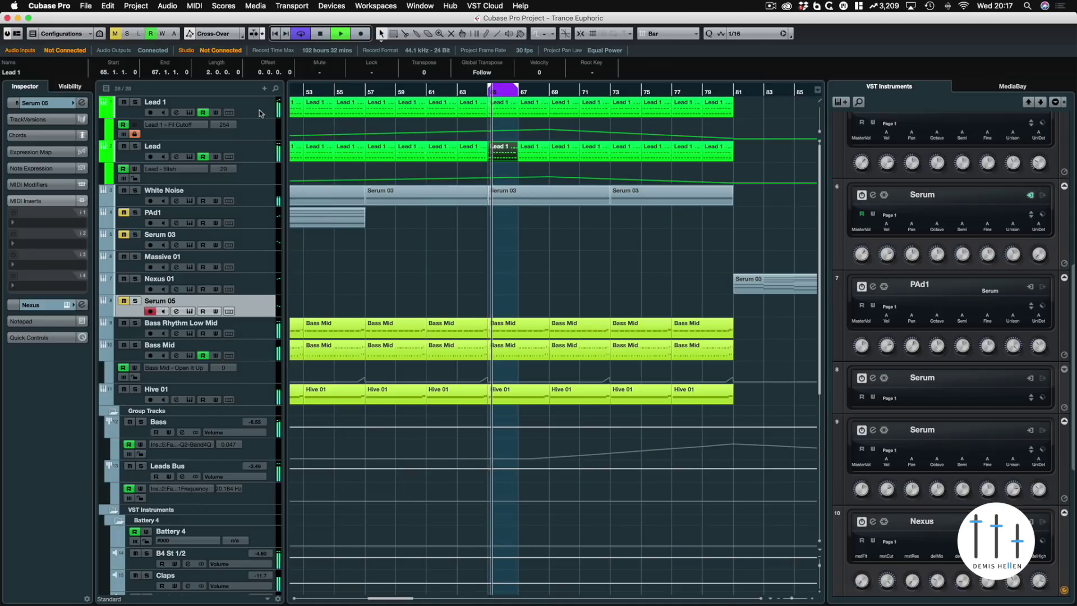
{"action": "key", "text": "F3"}
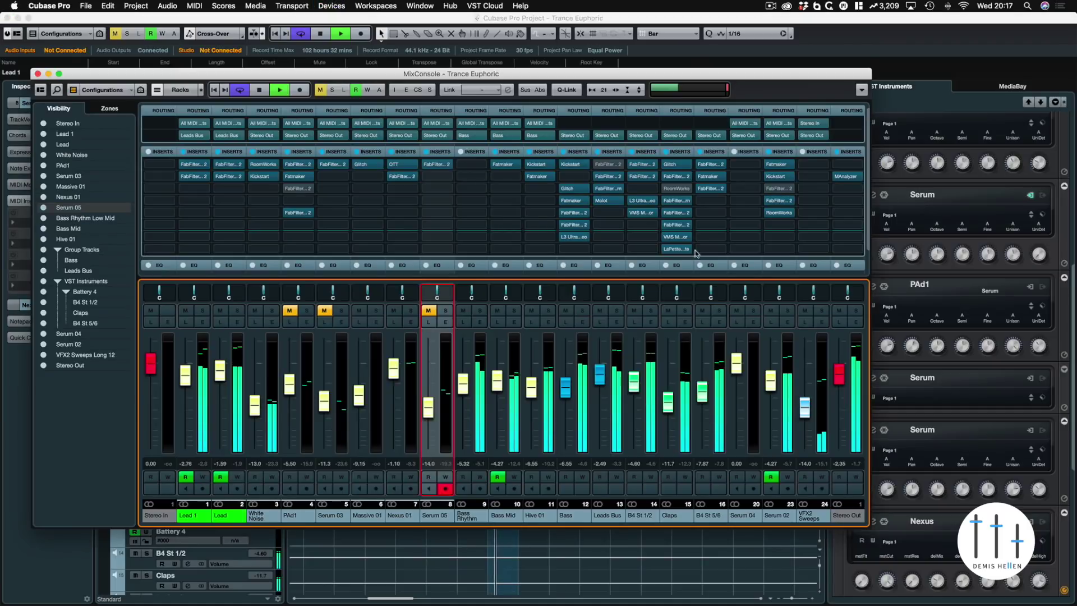
{"action": "mouse_move", "coordinate": [599, 153]}
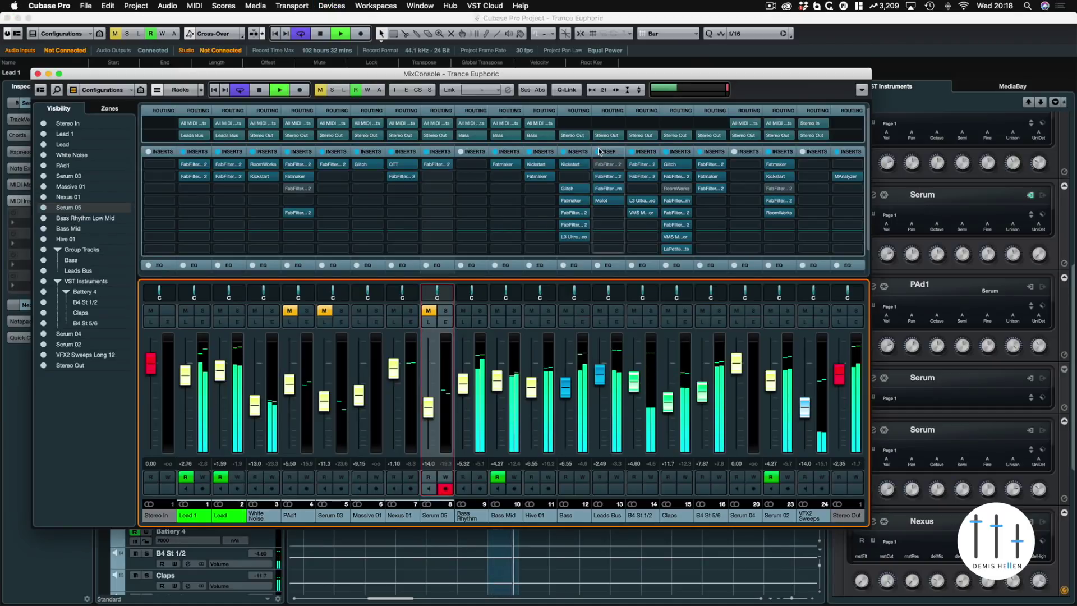
{"action": "left_click", "coordinate": [600, 152]}
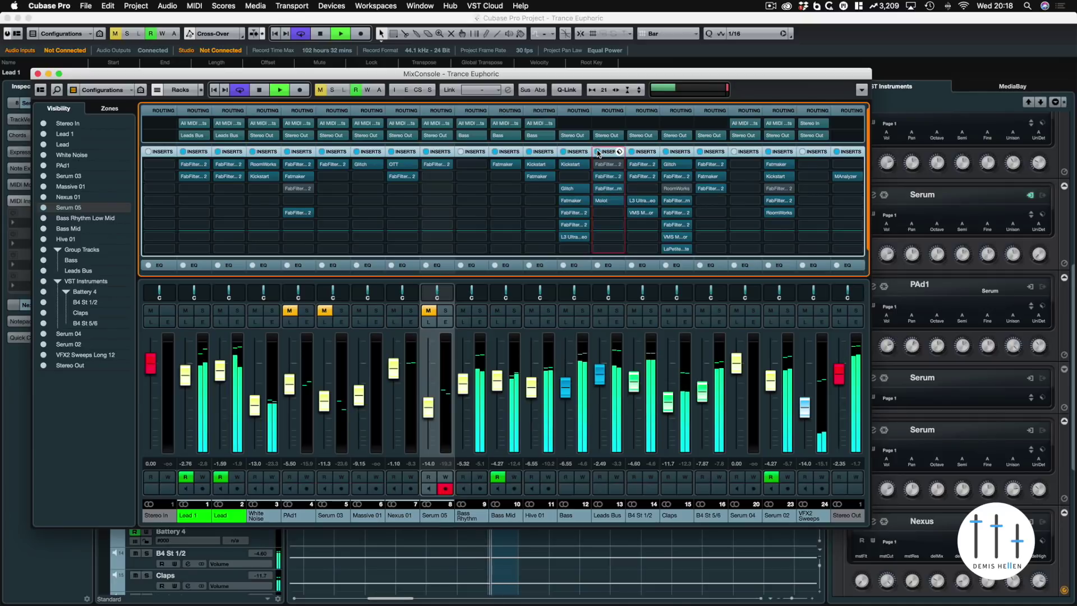
{"action": "left_click", "coordinate": [600, 153]}
{"action": "key", "text": "space"}
{"action": "left_click", "coordinate": [38, 73]}
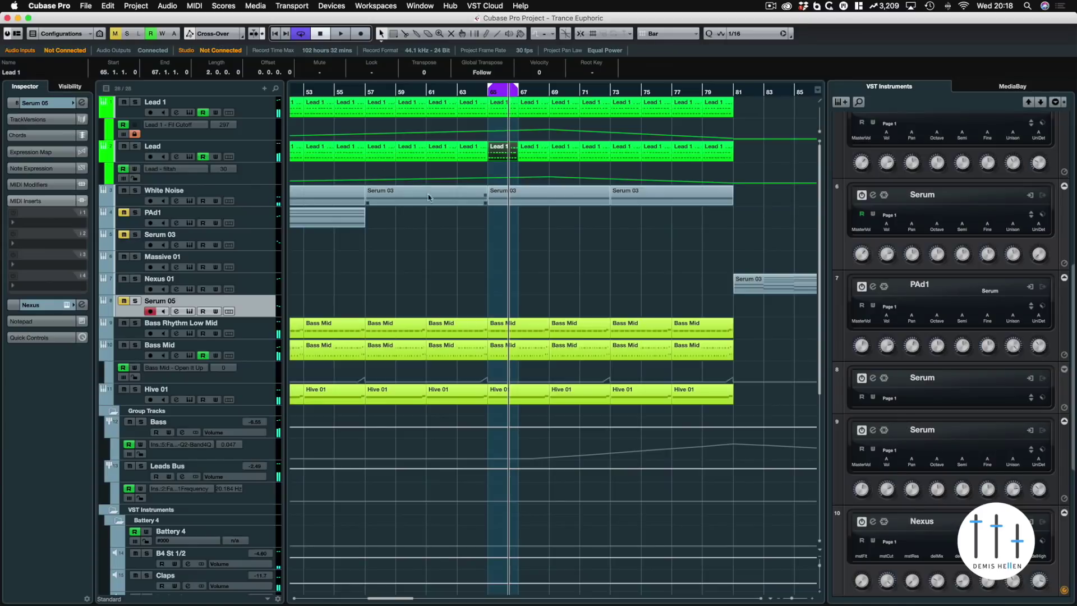
Step: Play the breakdown from bar 97 and raise the Leads Bus fader to -1.01 dB in the MixConsole
{"action": "scroll", "coordinate": [572, 300], "scroll_direction": "down", "scroll_amount": 5}
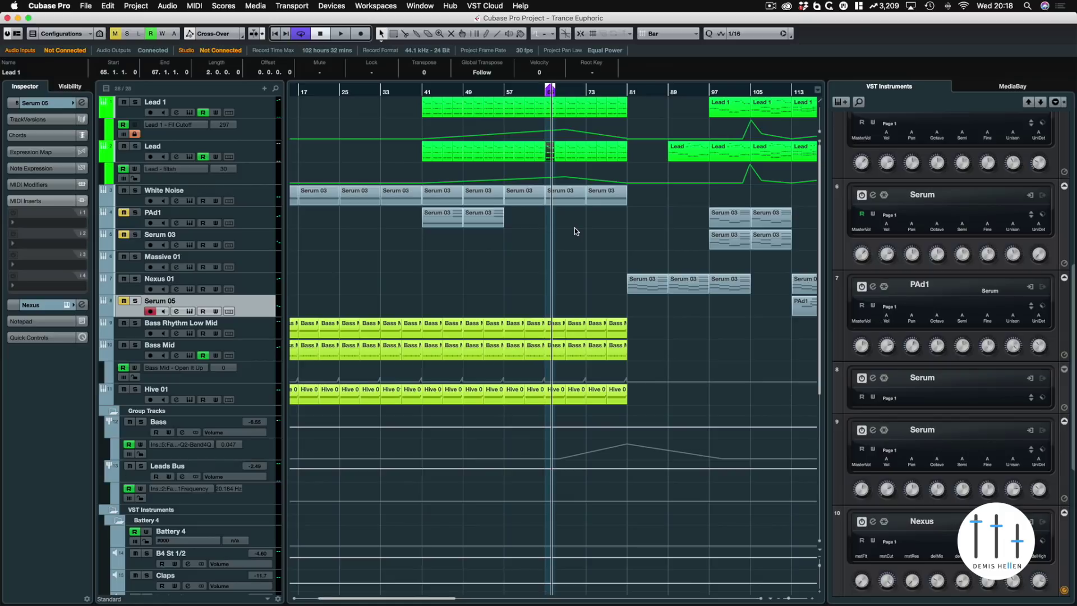
{"action": "scroll", "coordinate": [574, 228], "scroll_direction": "right", "scroll_amount": 3}
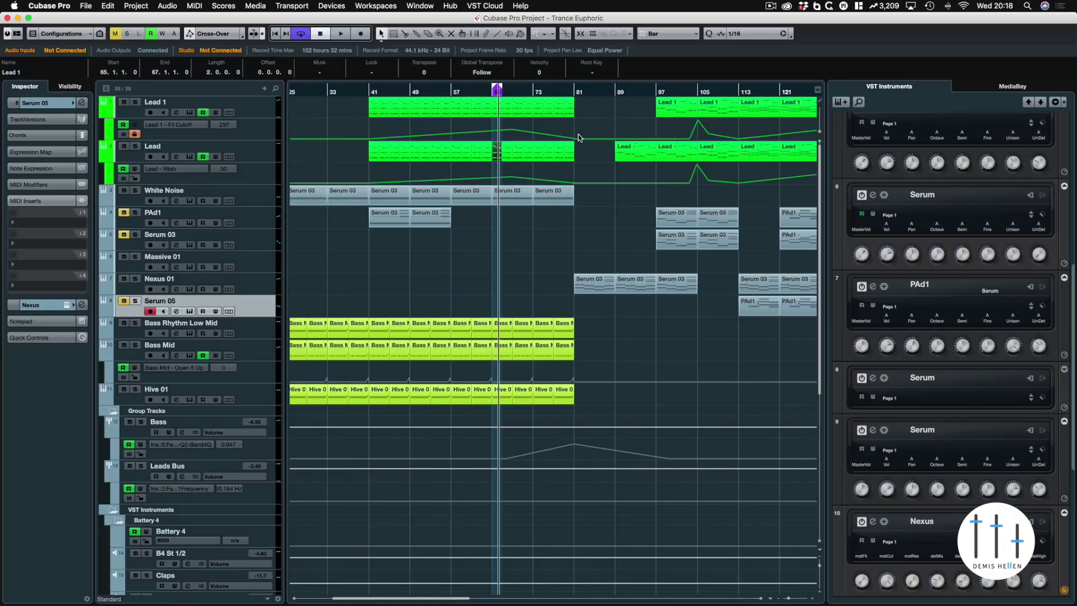
{"action": "scroll", "coordinate": [579, 136], "scroll_direction": "right", "scroll_amount": 10}
{"action": "left_click", "coordinate": [448, 92]}
{"action": "scroll", "coordinate": [449, 96], "scroll_direction": "right", "scroll_amount": 7}
{"action": "left_click", "coordinate": [404, 99]}
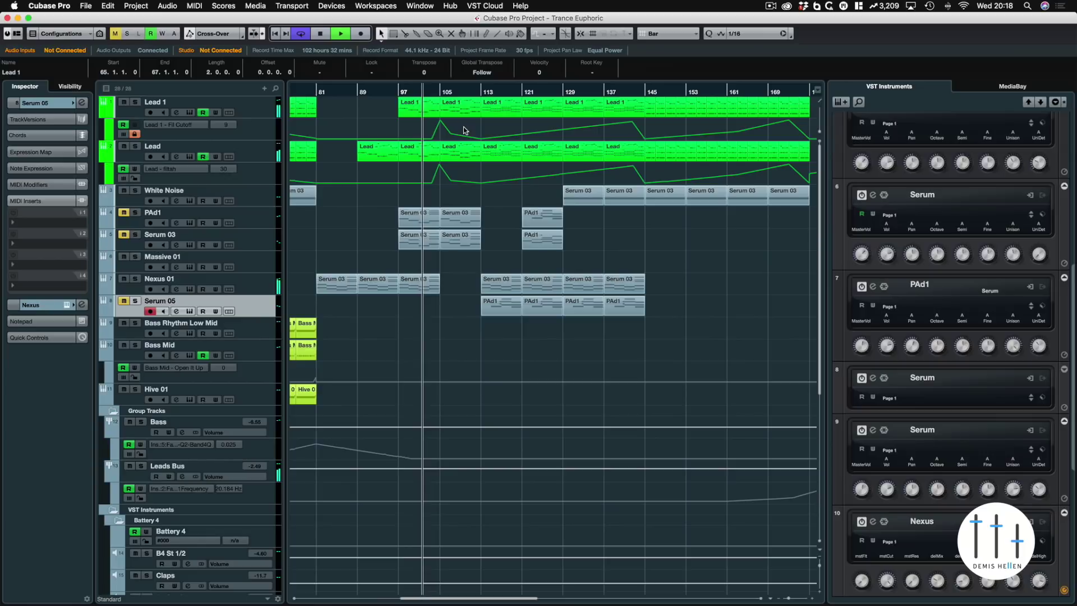
{"action": "key", "text": "F3"}
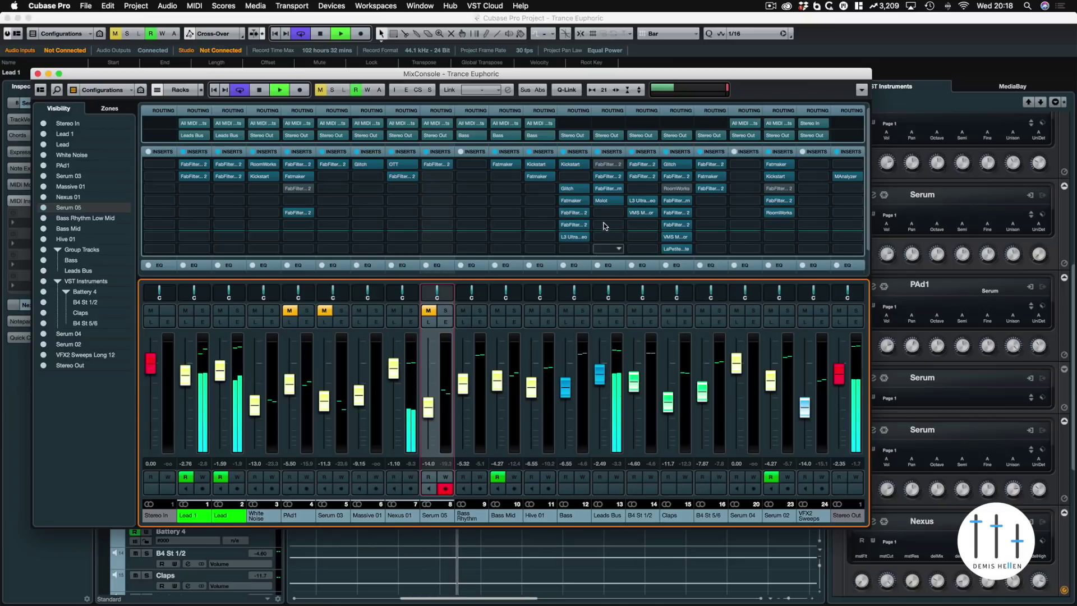
{"action": "left_click_drag", "start_coordinate": [604, 377], "coordinate": [604, 372]}
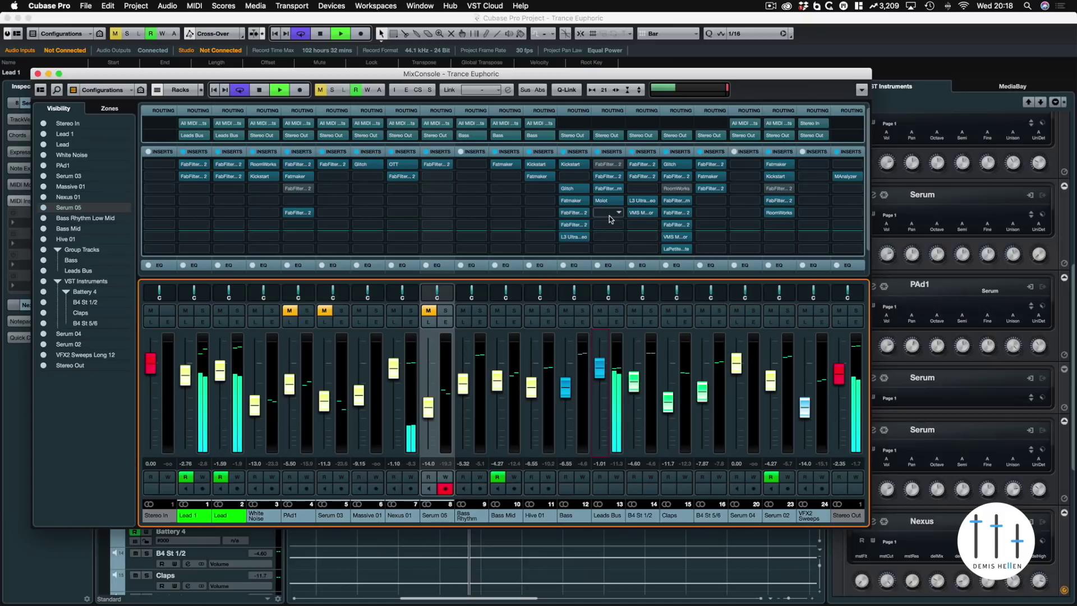
Step: Raise Molot's makeup gain on the Leads Bus slightly above 0 dB while playing from bar 97, closing its editor when done
{"action": "left_click", "coordinate": [608, 201]}
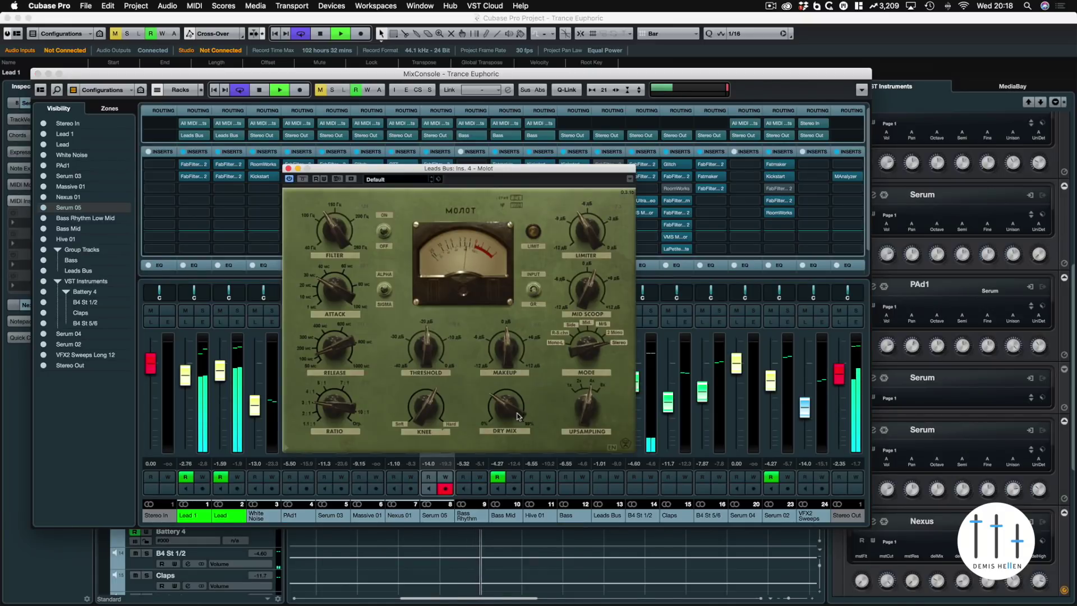
{"action": "key", "text": "space"}
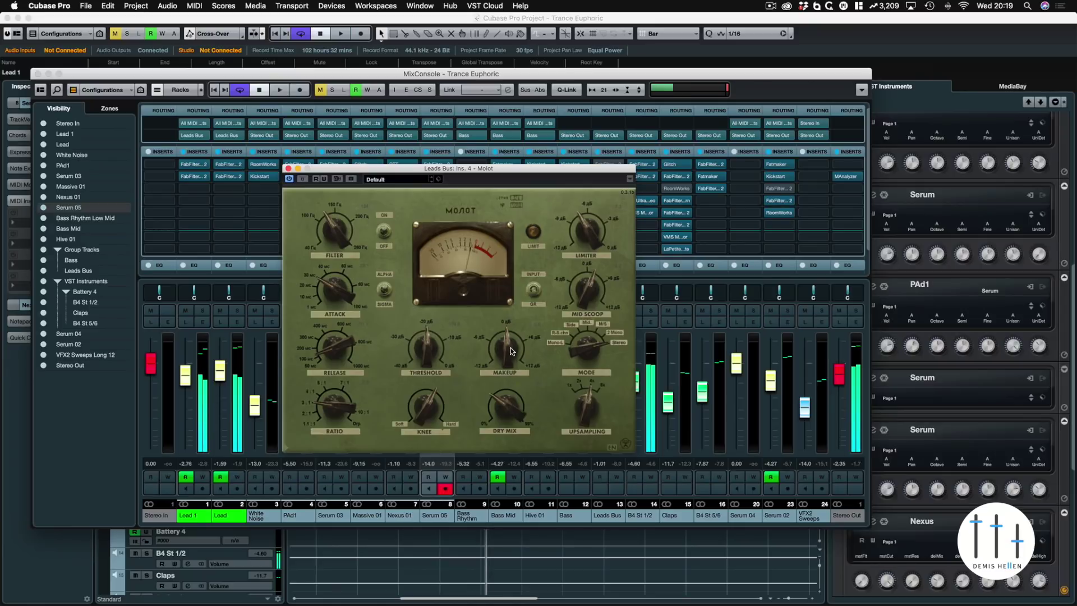
{"action": "left_click_drag", "start_coordinate": [655, 75], "coordinate": [652, 227]}
{"action": "left_click", "coordinate": [409, 100]}
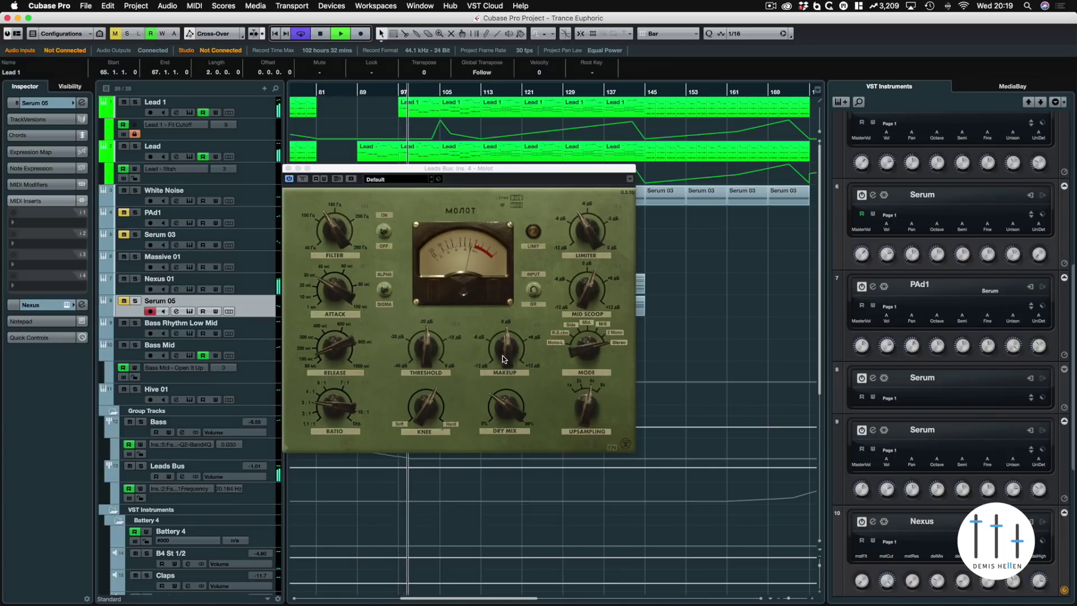
{"action": "key", "text": "F3"}
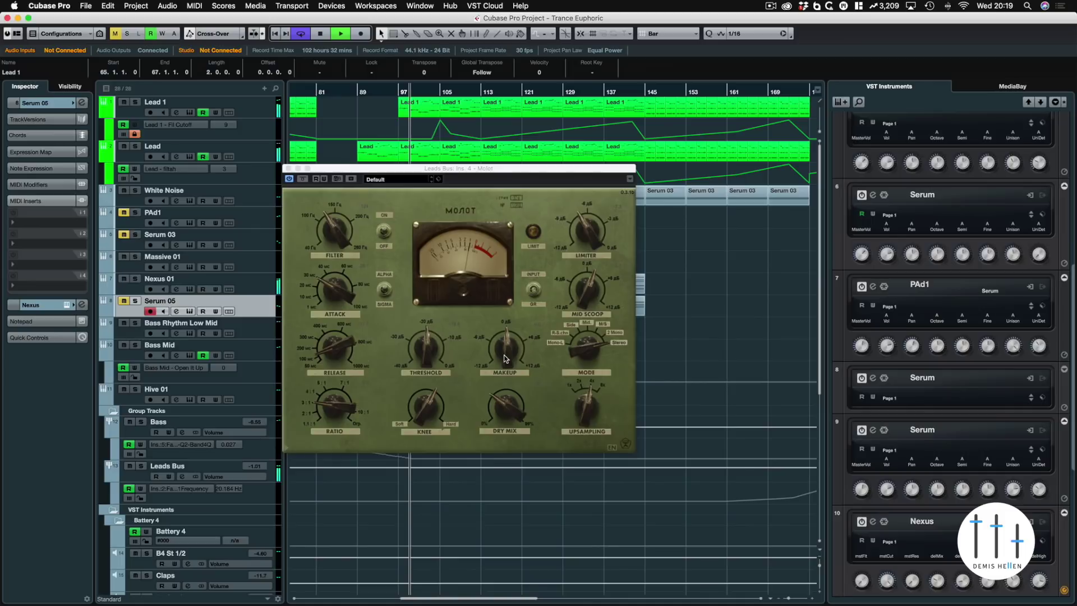
{"action": "left_click", "coordinate": [507, 358]}
{"action": "left_click_drag", "start_coordinate": [506, 354], "coordinate": [507, 358]}
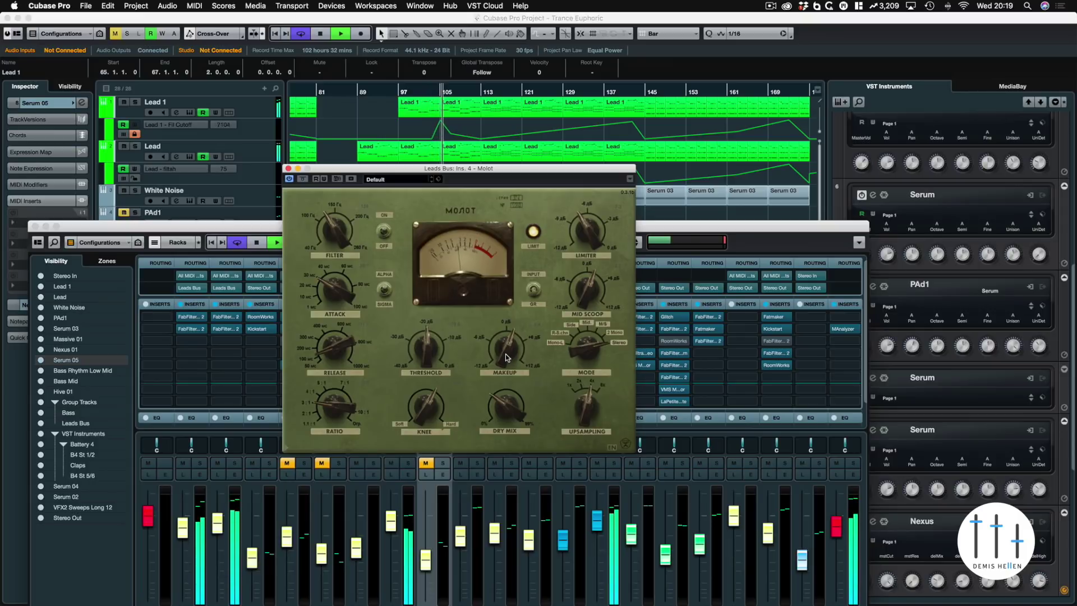
{"action": "left_click", "coordinate": [303, 179]}
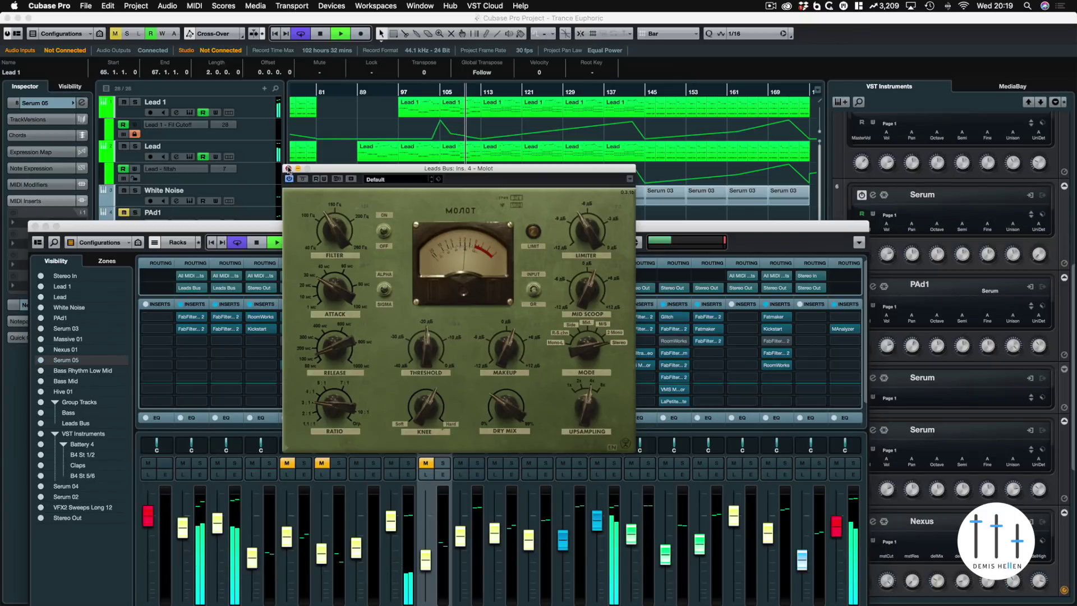
{"action": "left_click", "coordinate": [287, 168]}
Step: Close the MixConsole and audition the full breakdown again from bar 97, stopping playback at the end
{"action": "mouse_move", "coordinate": [519, 225]}
{"action": "left_mouse_down"}
{"action": "mouse_move", "coordinate": [514, 114]}
{"action": "mouse_move", "coordinate": [524, 233]}
{"action": "left_mouse_up"}
{"action": "key", "text": "space"}
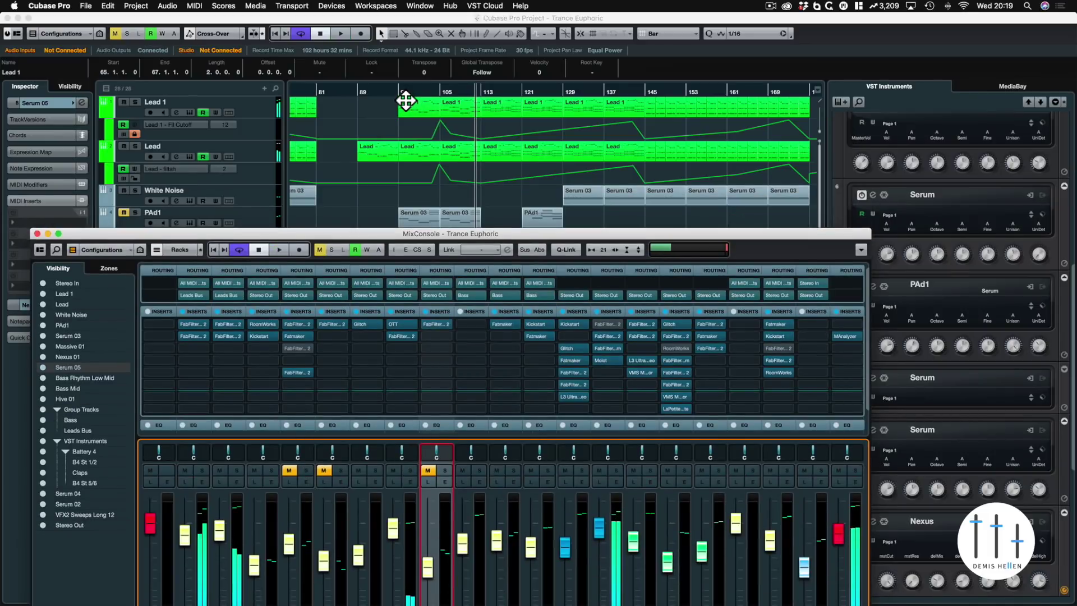
{"action": "key", "text": "F3"}
{"action": "key", "text": "space"}
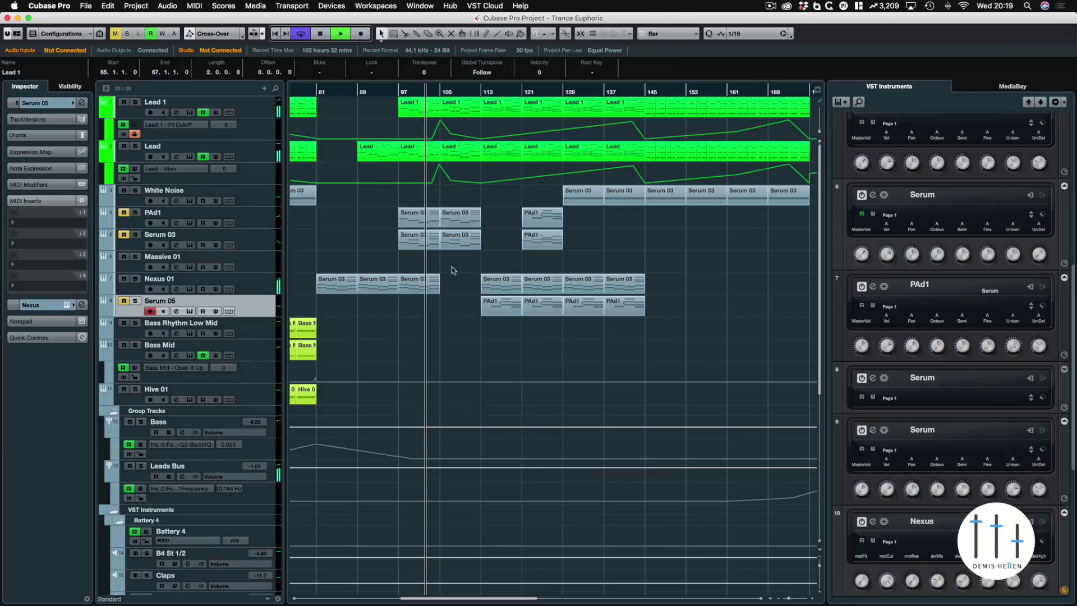
{"action": "key", "text": "space"}
Step: Play the full mix from bar 137 to hear the peak of the lead filter build-up, stopping playback at the end
{"action": "scroll", "coordinate": [605, 268], "scroll_direction": "right", "scroll_amount": 5}
{"action": "scroll", "coordinate": [605, 268], "scroll_direction": "right", "scroll_amount": 2}
{"action": "left_click", "coordinate": [487, 95]}
{"action": "left_click", "coordinate": [451, 96]}
{"action": "key", "text": "space"}
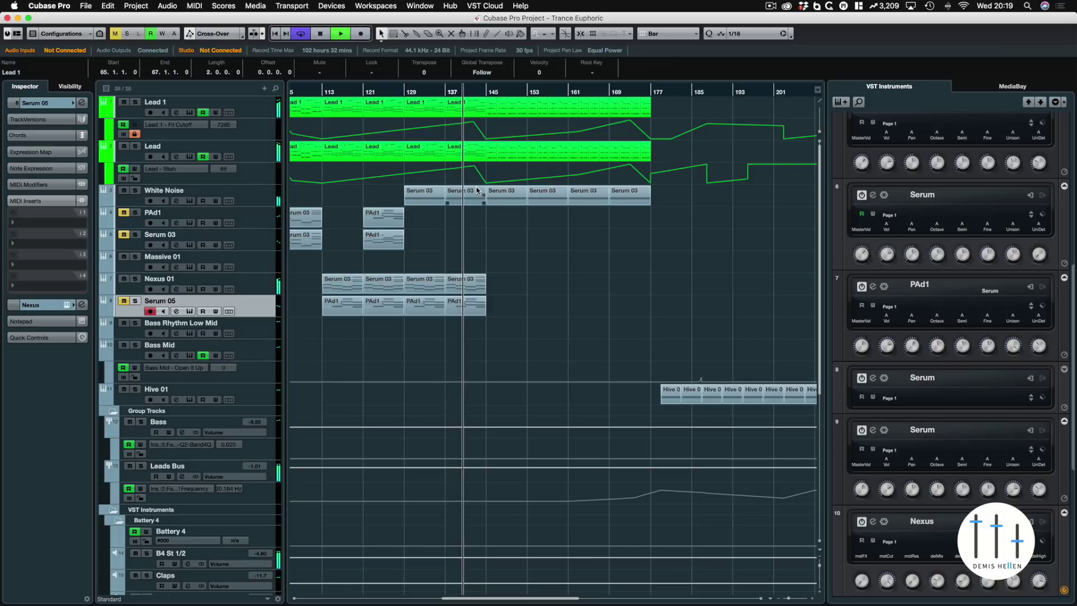
{"action": "key", "text": "space"}
Step: Solo the Lead 1 and Lead tracks and briefly play them from bar 121 with the Leads Bus Molot editor open
{"action": "left_click", "coordinate": [367, 93]}
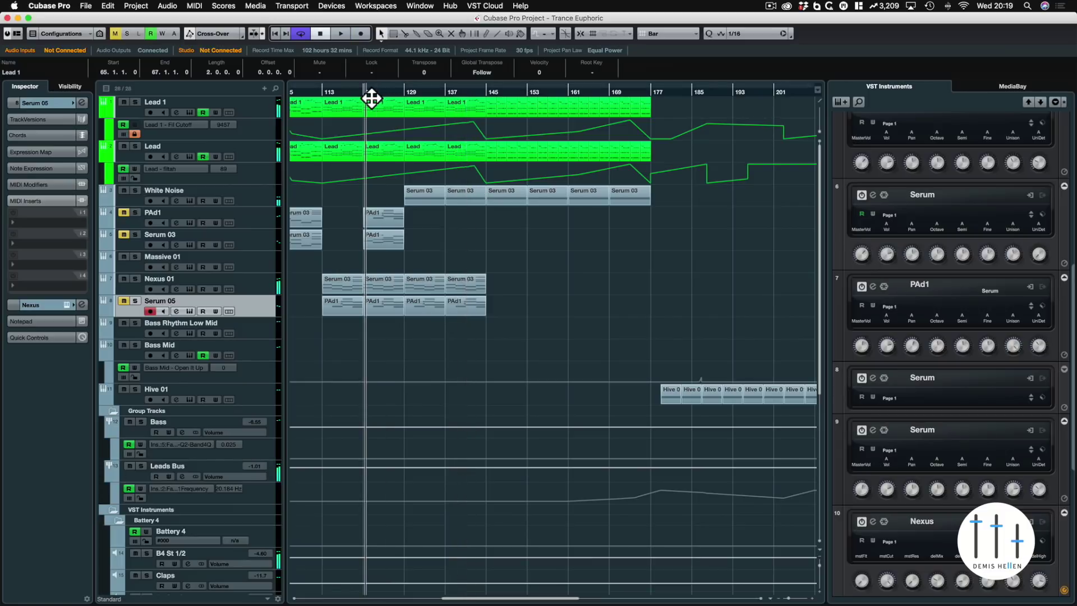
{"action": "left_click", "coordinate": [136, 102]}
{"action": "left_click", "coordinate": [136, 147]}
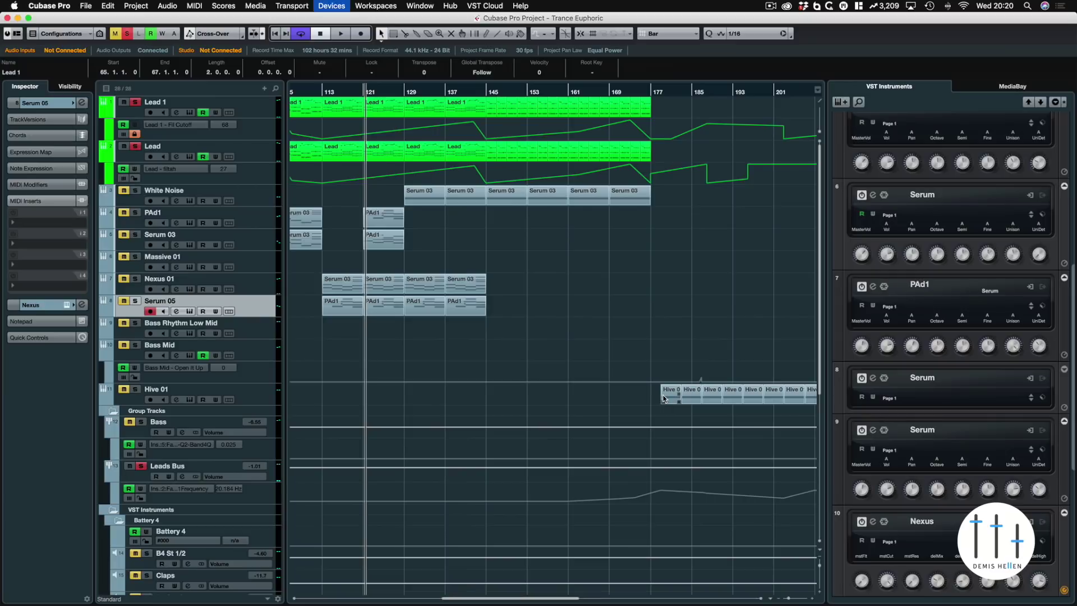
{"action": "key", "text": "F3"}
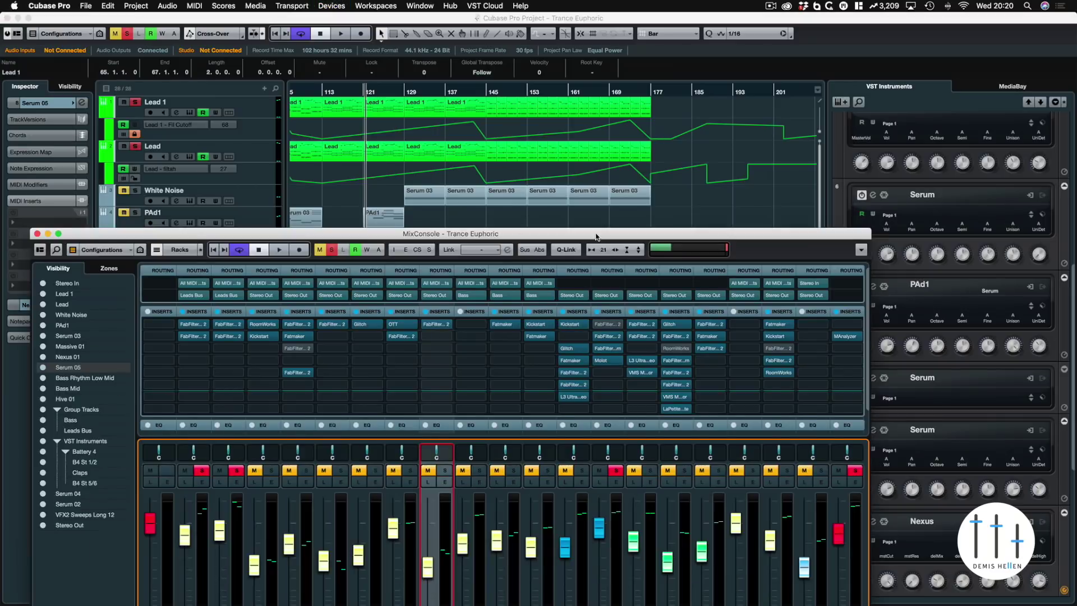
{"action": "left_click_drag", "start_coordinate": [600, 234], "coordinate": [584, 134]}
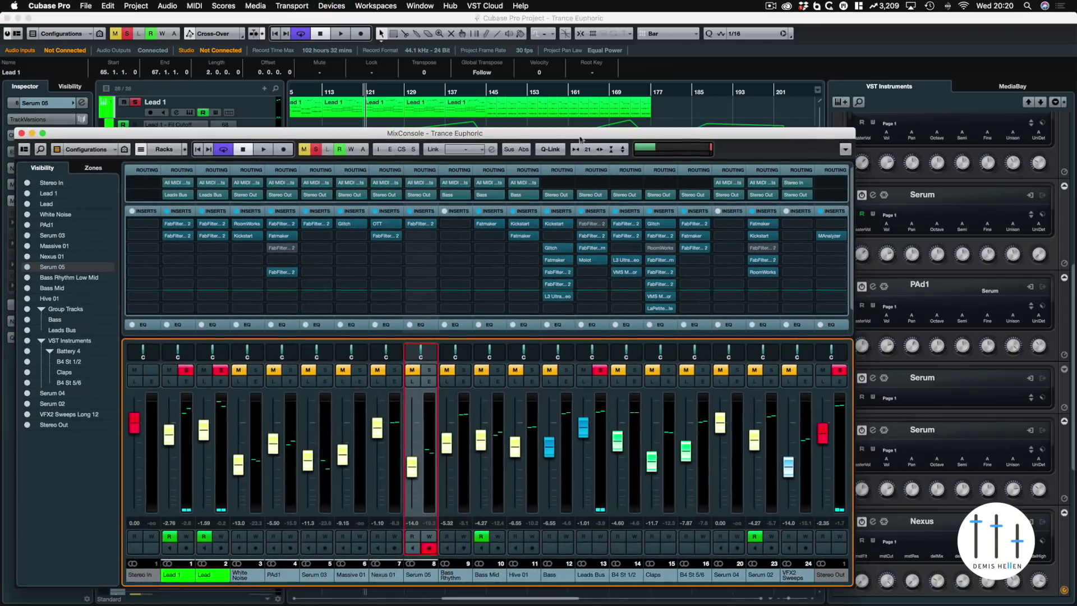
{"action": "left_click", "coordinate": [592, 261]}
{"action": "key", "text": "space"}
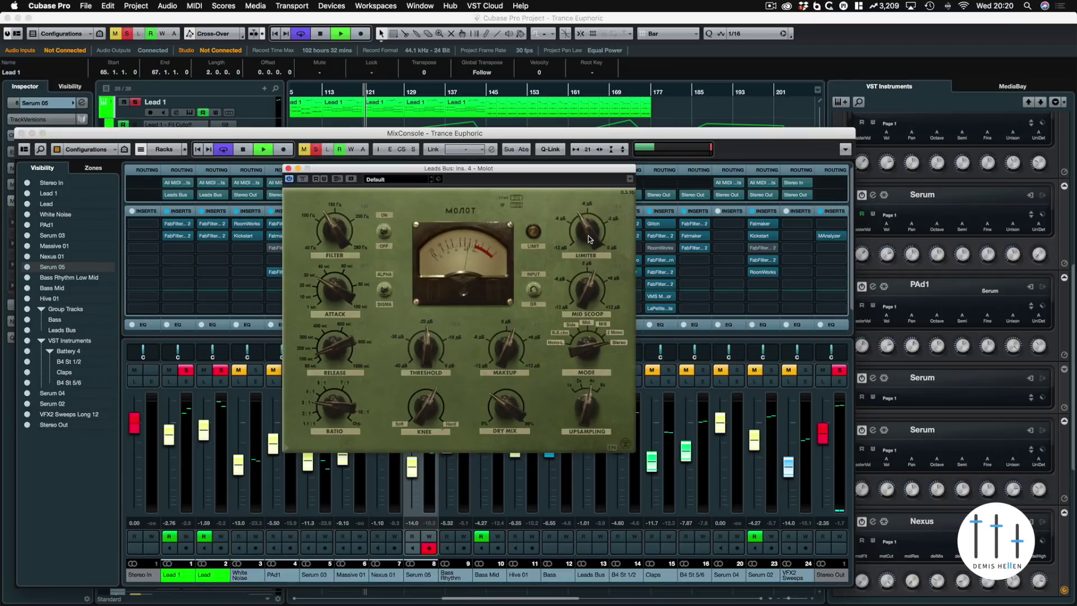
{"action": "key", "text": "space"}
Step: Play the soloed leads from about bar 137 with the mixer closed and check Molot's limiter, closing its editor when done
{"action": "left_click", "coordinate": [447, 95]}
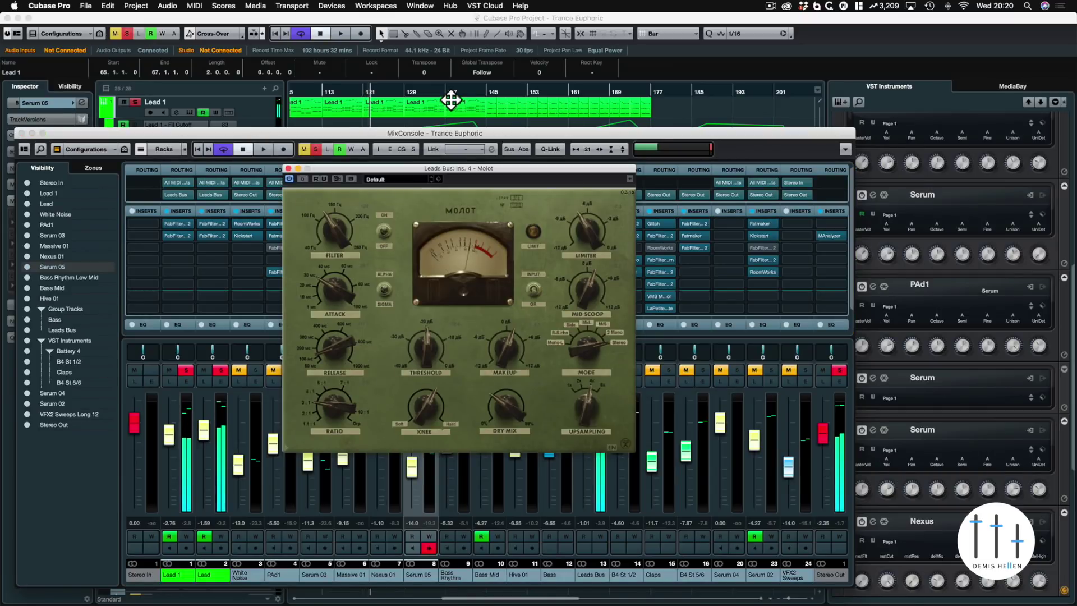
{"action": "key", "text": "F3"}
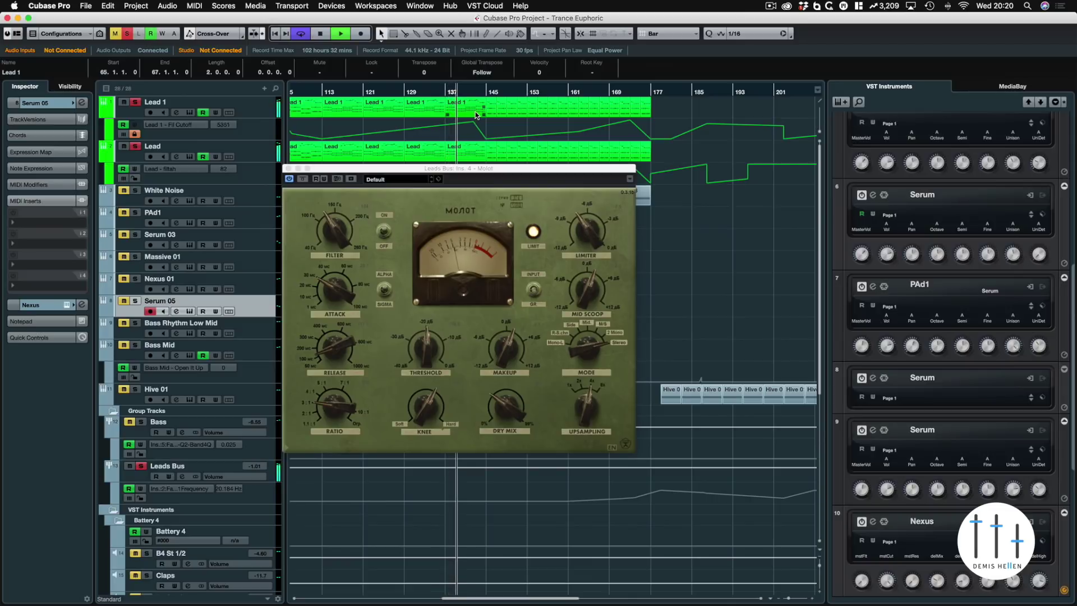
{"action": "left_click", "coordinate": [591, 222]}
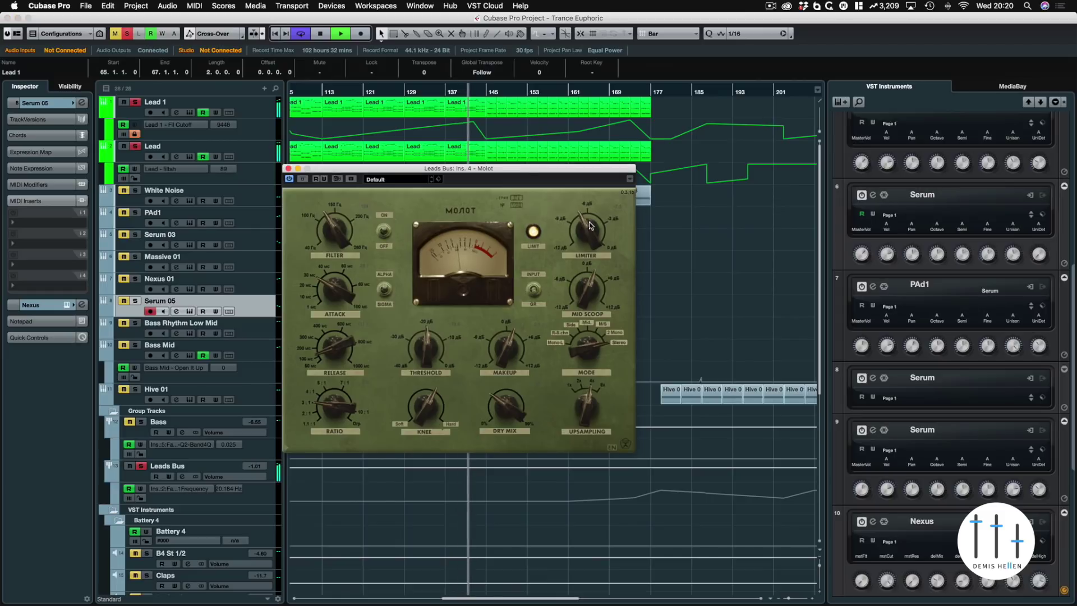
{"action": "left_click", "coordinate": [288, 168]}
Step: Clear all solos during playback, save the project, and stop after reviewing the arrangement around bar 145
{"action": "left_click", "coordinate": [632, 247]}
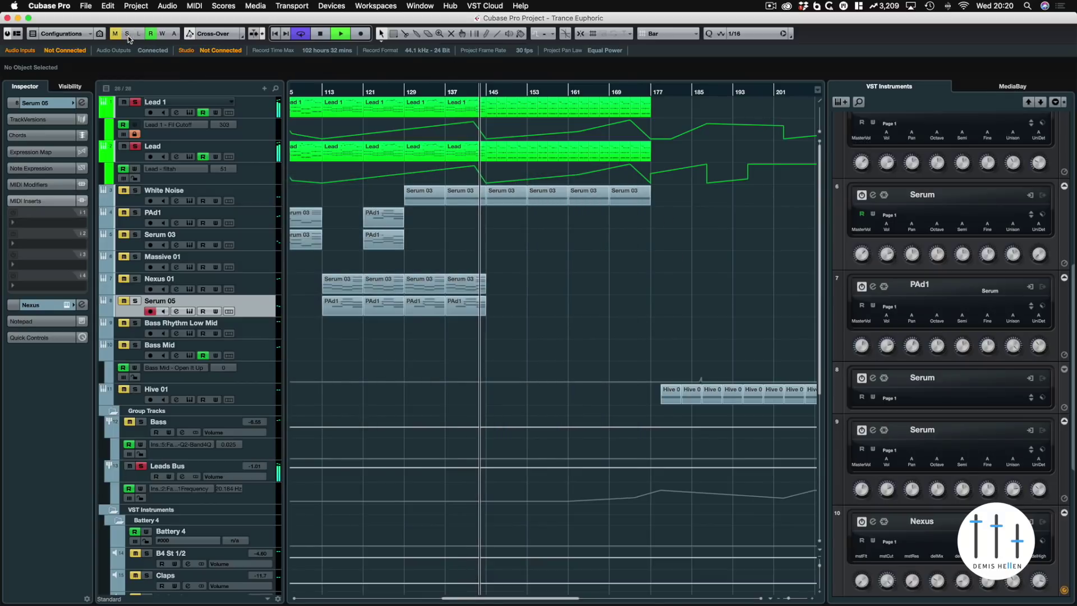
{"action": "scroll", "coordinate": [473, 227], "scroll_direction": "right", "scroll_amount": 3}
{"action": "scroll", "coordinate": [472, 228], "scroll_direction": "right", "scroll_amount": 3}
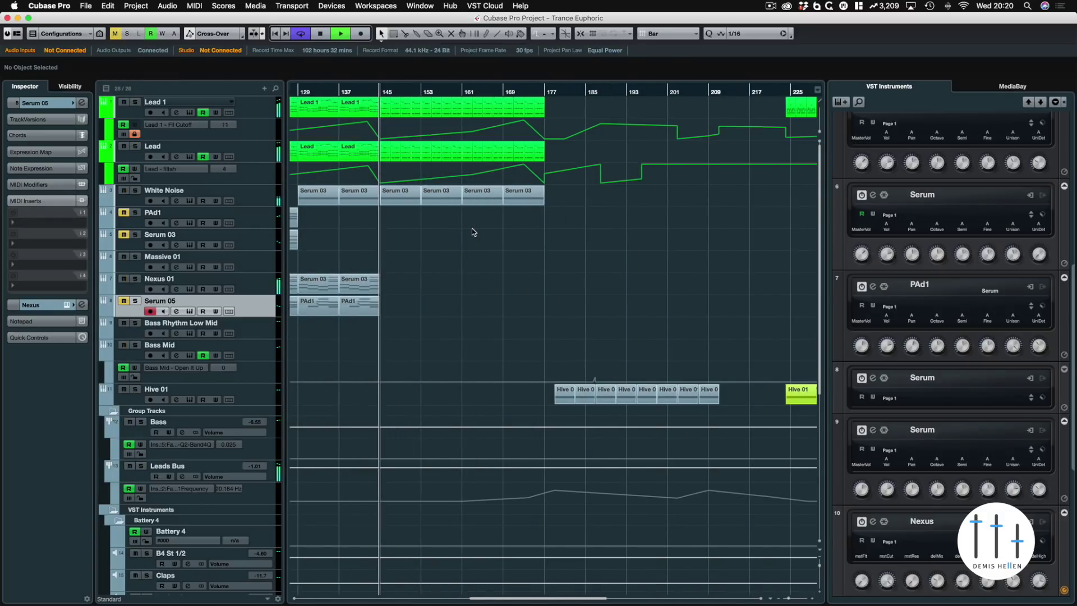
{"action": "key", "text": "super+s"}
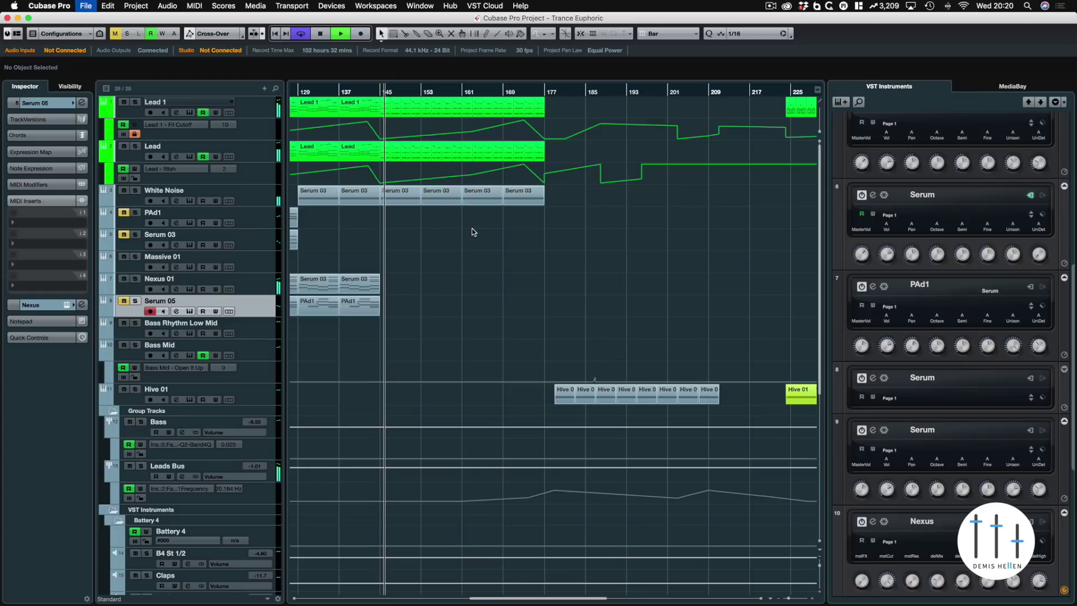
{"action": "scroll", "coordinate": [601, 243], "scroll_direction": "left", "scroll_amount": 4}
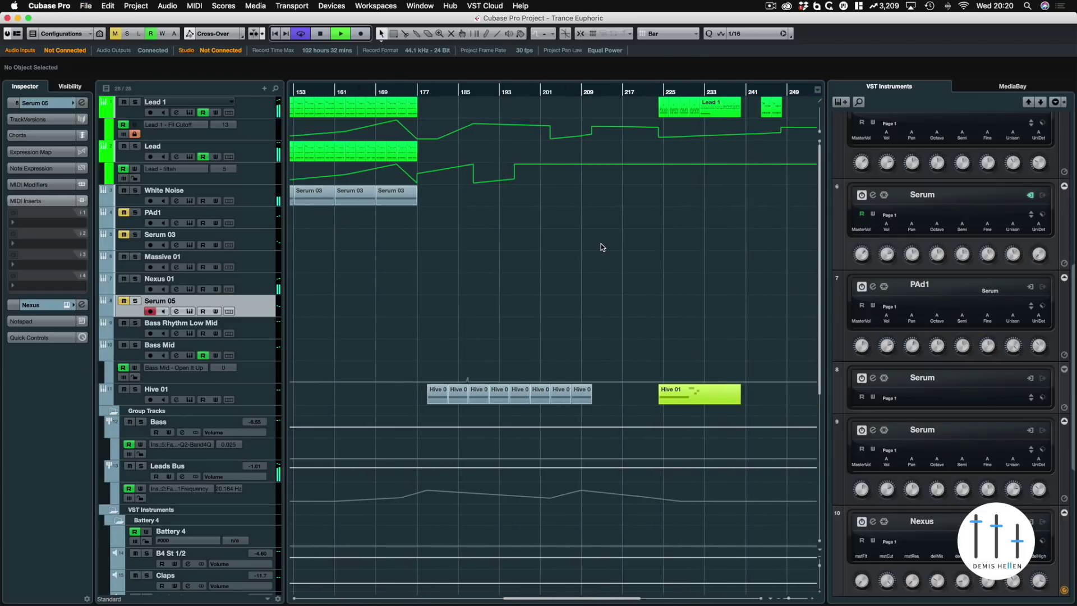
{"action": "scroll", "coordinate": [601, 243], "scroll_direction": "left", "scroll_amount": 10}
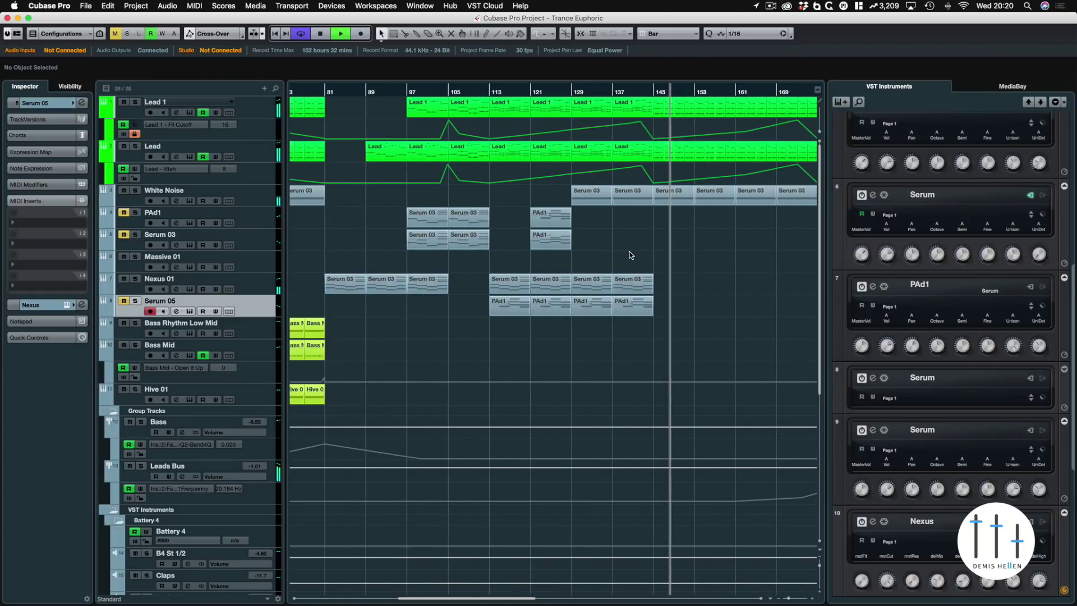
{"action": "scroll", "coordinate": [631, 253], "scroll_direction": "right", "scroll_amount": 3}
{"action": "scroll", "coordinate": [630, 255], "scroll_direction": "right", "scroll_amount": 6}
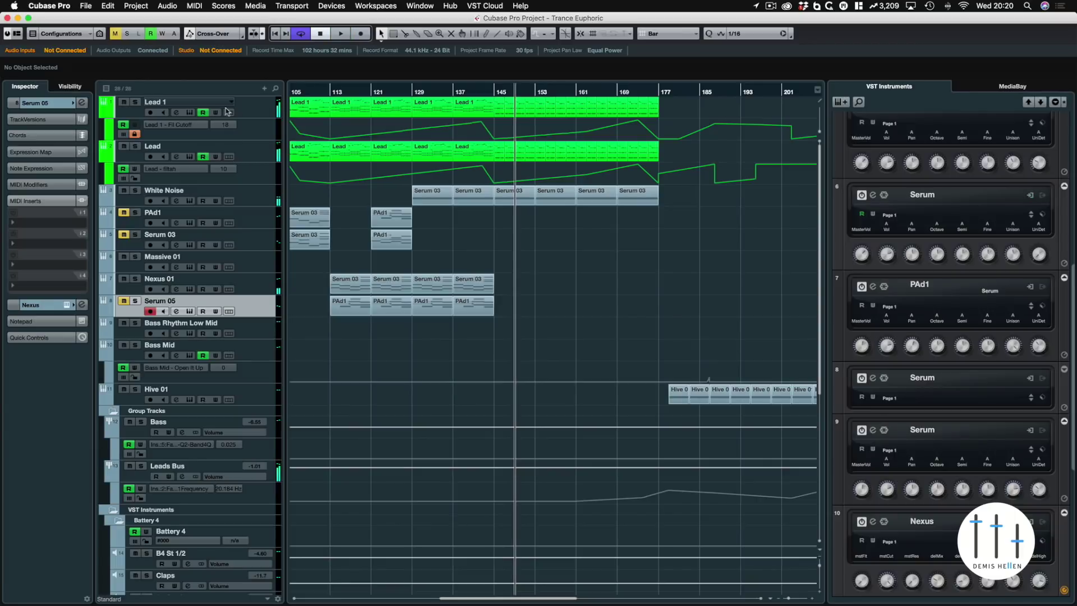
Step: Solo the Lead 1 and Lead tracks, set the loop from bar 41 to about bar 67, and start playback there
{"action": "left_click", "coordinate": [134, 102]}
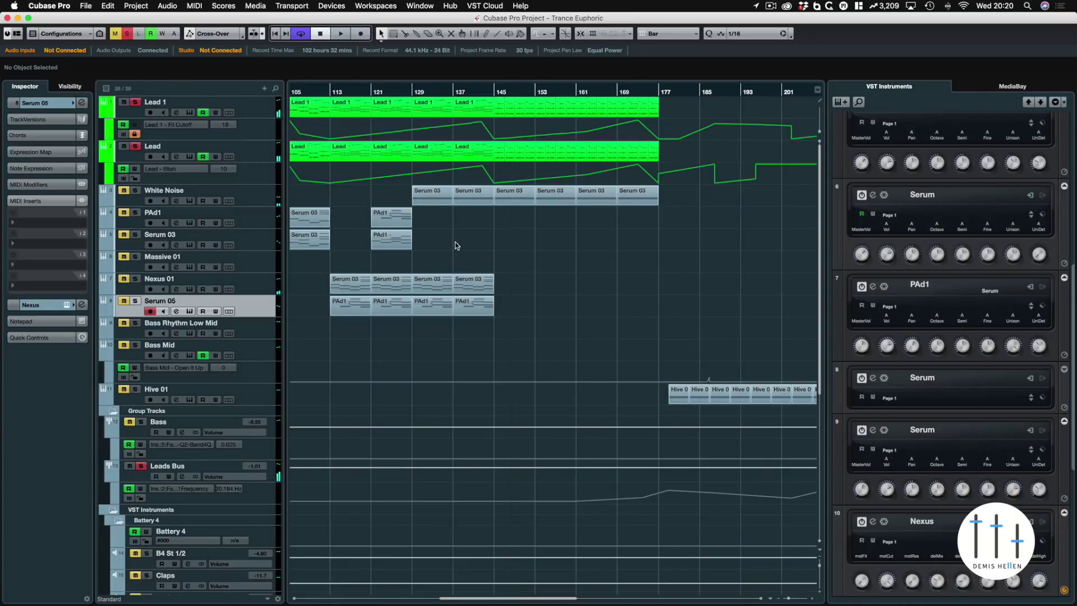
{"action": "scroll", "coordinate": [580, 154], "scroll_direction": "left", "scroll_amount": 15}
{"action": "scroll", "coordinate": [581, 154], "scroll_direction": "left", "scroll_amount": 12}
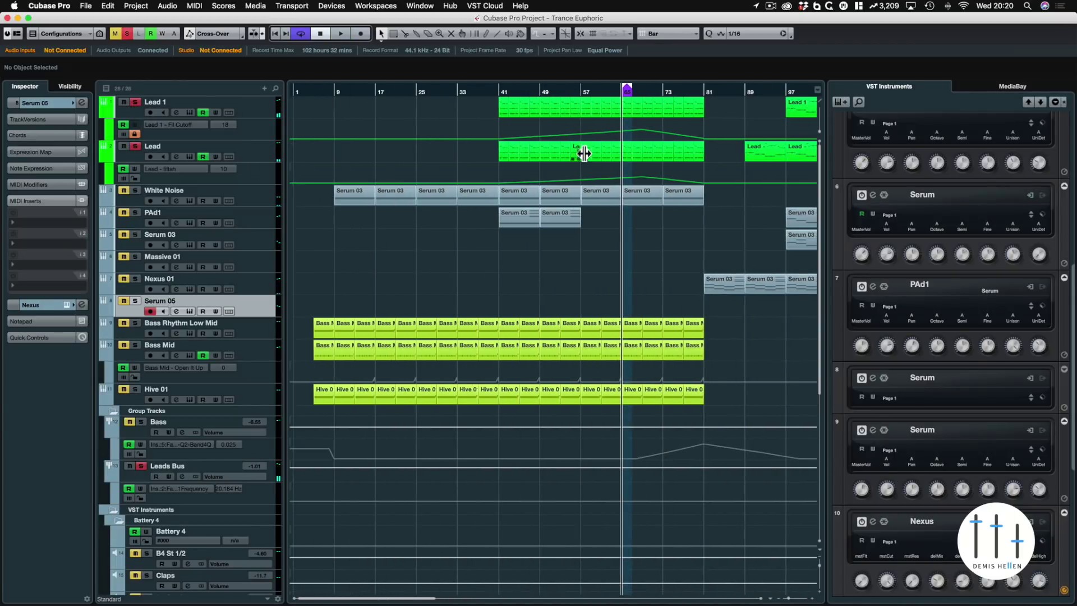
{"action": "left_click_drag", "start_coordinate": [520, 159], "coordinate": [628, 105]}
{"action": "key", "text": "p"}
{"action": "key", "text": "KP_1"}
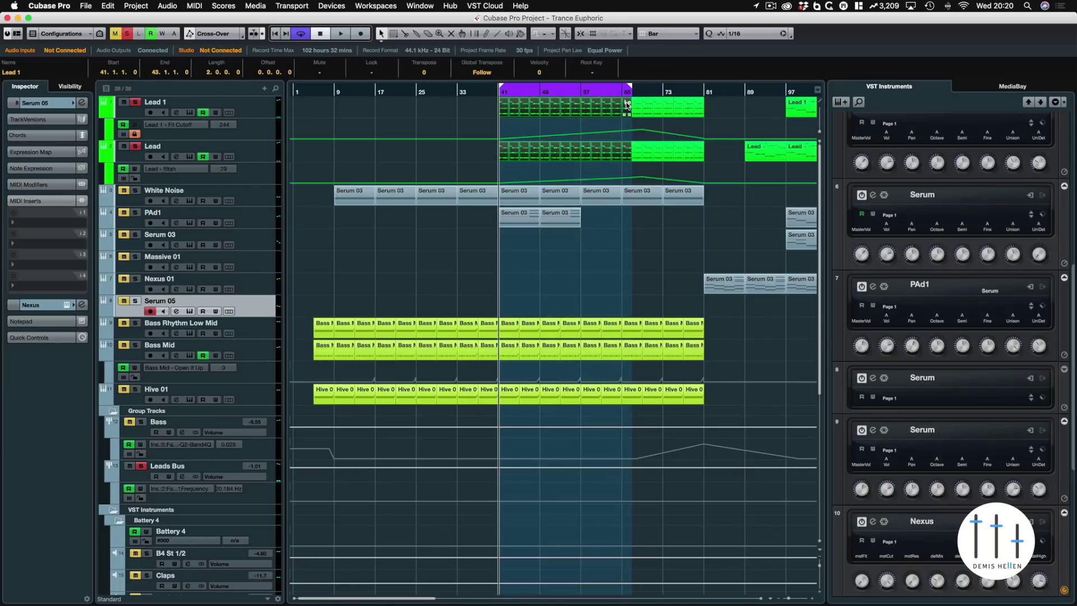
{"action": "left_click", "coordinate": [558, 244]}
{"action": "key", "text": "space"}
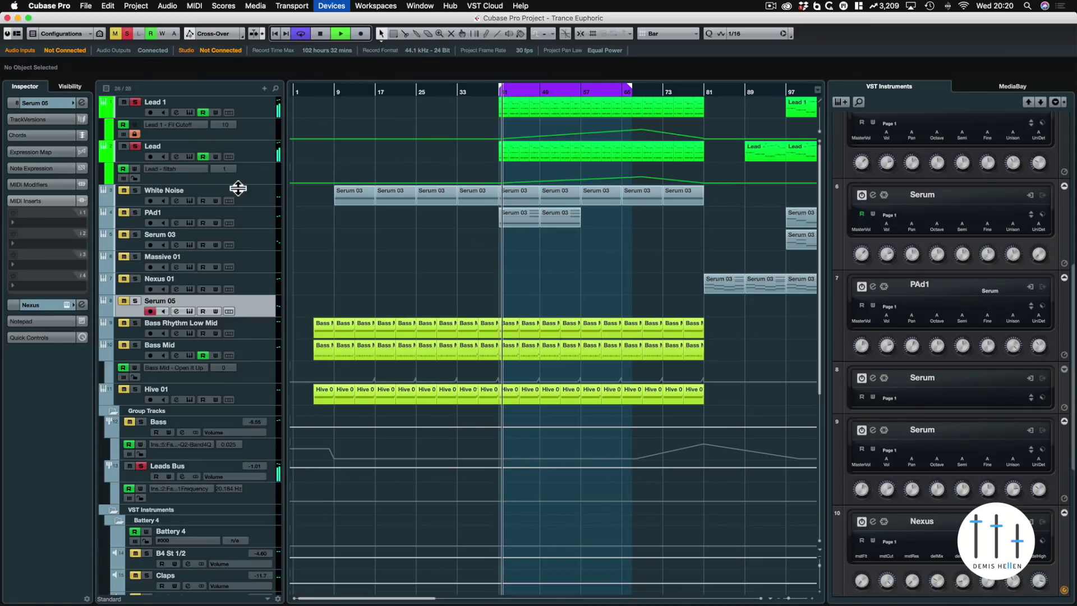
Step: Add the OrilRiver reverb to insert slot 5 of the Leads Bus and position its editor over the mixer
{"action": "key", "text": "F3"}
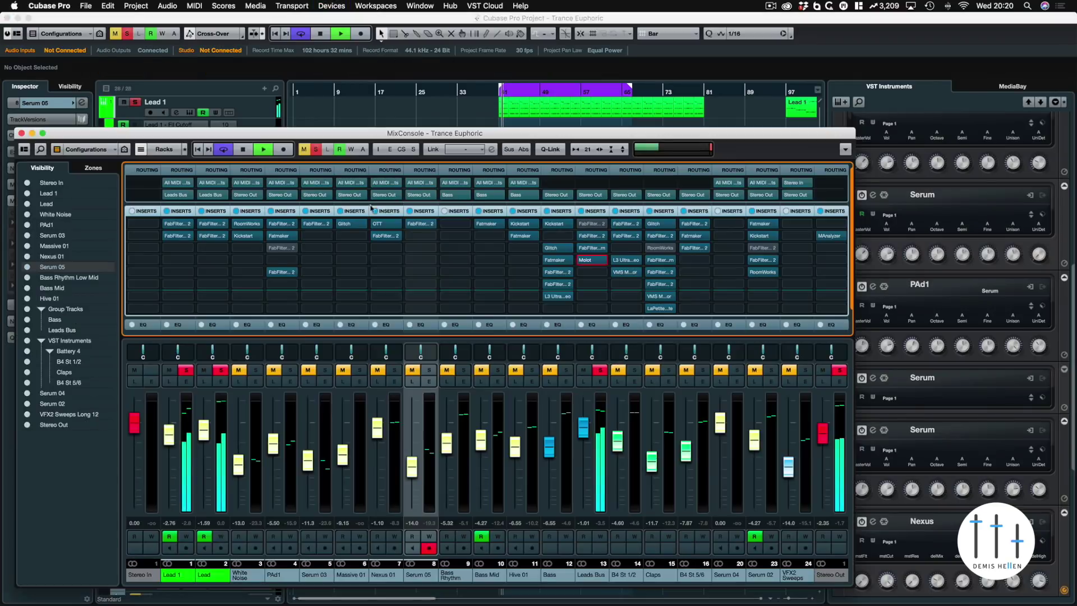
{"action": "left_click", "coordinate": [604, 274]}
{"action": "scroll", "coordinate": [655, 417], "scroll_direction": "down", "scroll_amount": 10}
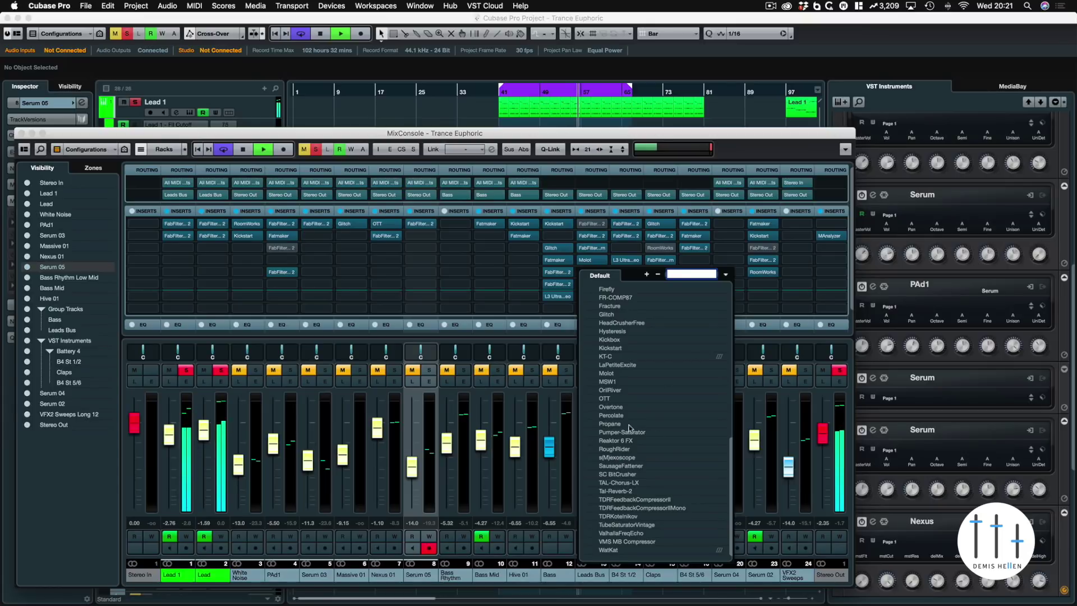
{"action": "left_click", "coordinate": [611, 392]}
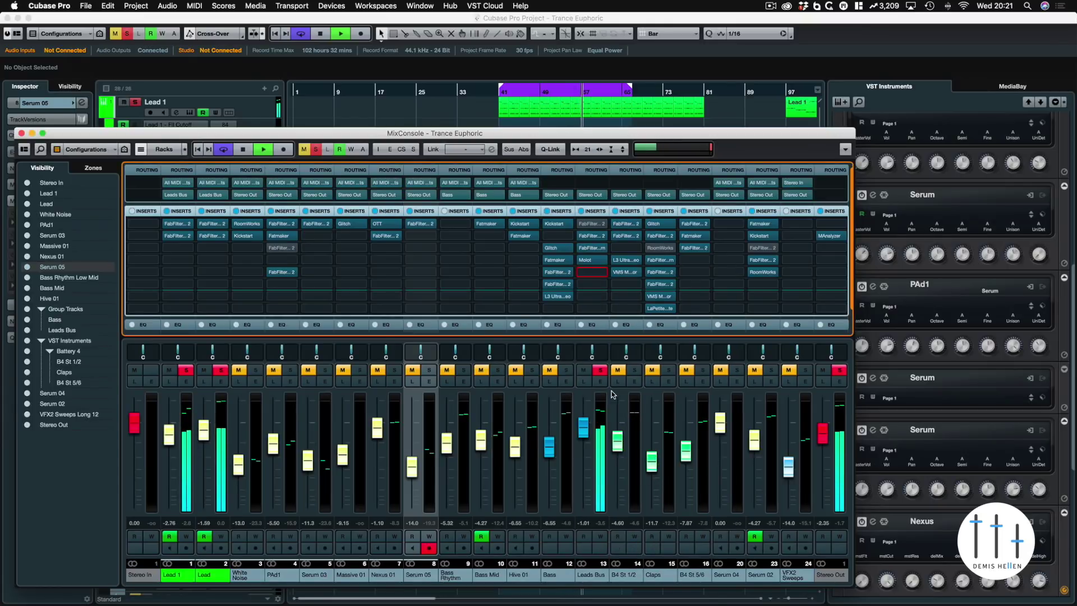
{"action": "left_click_drag", "start_coordinate": [473, 168], "coordinate": [403, 172]}
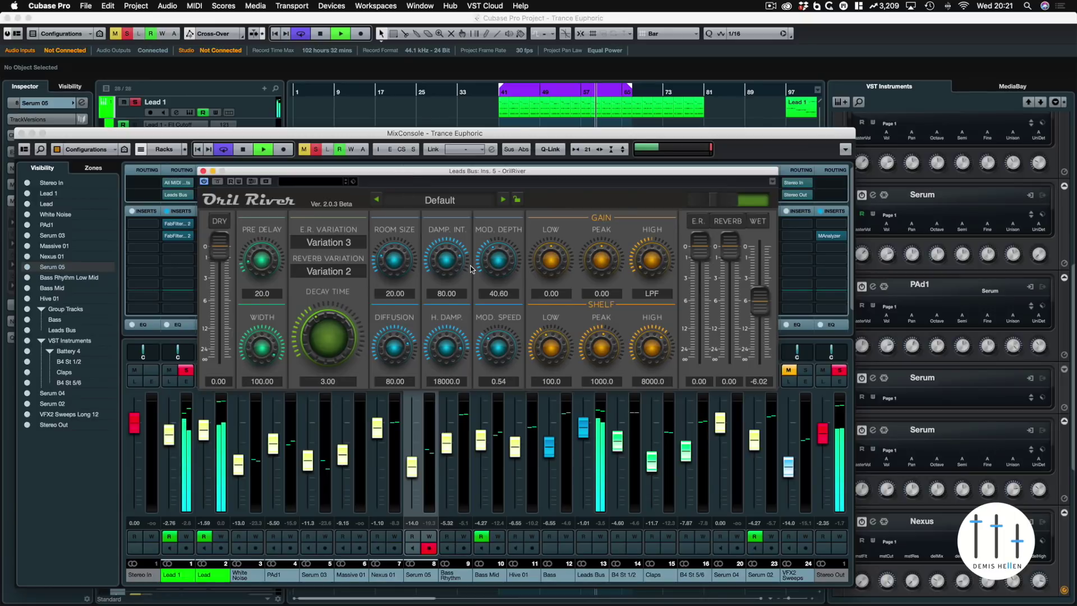
Step: In OrilRiver, set room size 61.50, high gain 6.48 with shelf 11067.4, and low gain -14.16 with shelf 559.2
{"action": "left_click_drag", "start_coordinate": [413, 251], "coordinate": [403, 224]}
{"action": "left_click_drag", "start_coordinate": [649, 353], "coordinate": [669, 199]}
{"action": "left_click_drag", "start_coordinate": [550, 258], "coordinate": [535, 300]}
{"action": "left_click_drag", "start_coordinate": [551, 345], "coordinate": [559, 301]}
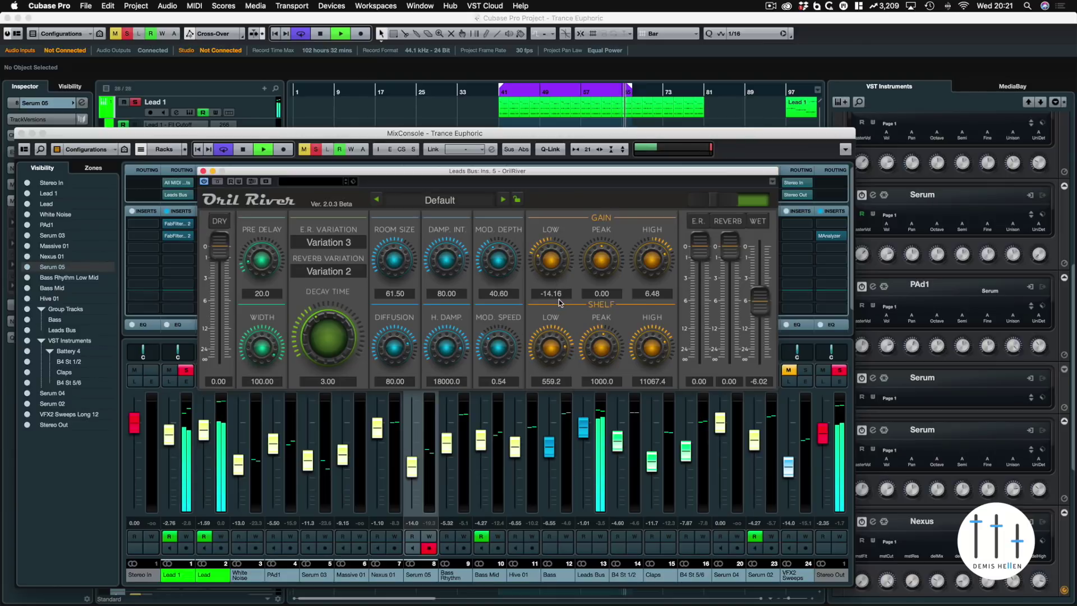
Step: Set OrilRiver's decay time to 9.38, the E.R. level to -8.60 and the reverb level to -0.92
{"action": "left_click_drag", "start_coordinate": [730, 244], "coordinate": [730, 253]}
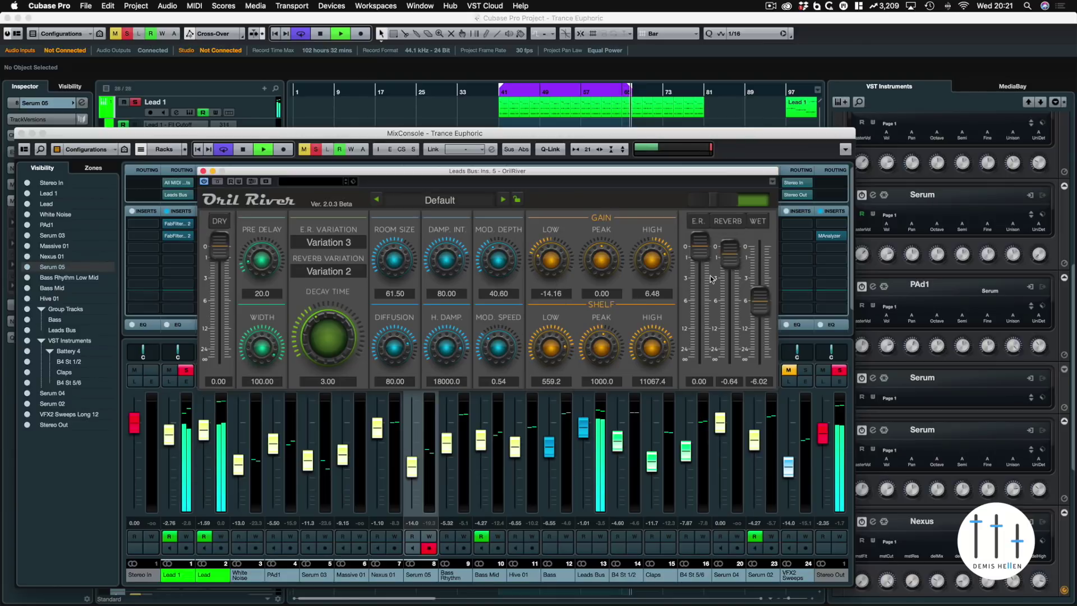
{"action": "left_click_drag", "start_coordinate": [326, 334], "coordinate": [328, 311]}
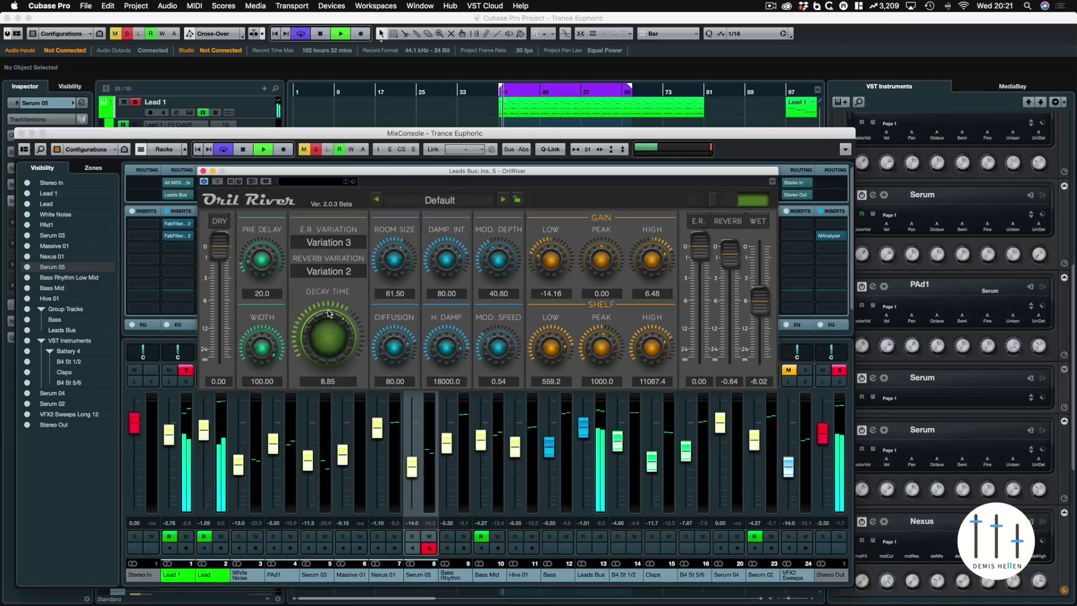
{"action": "left_click_drag", "start_coordinate": [730, 253], "coordinate": [707, 316]}
Step: Move the mixer lower, play the soloed leads from bar 41, check OrilRiver's bypass, and stop playback
{"action": "left_click_drag", "start_coordinate": [392, 134], "coordinate": [345, 293]}
{"action": "key", "text": "space"}
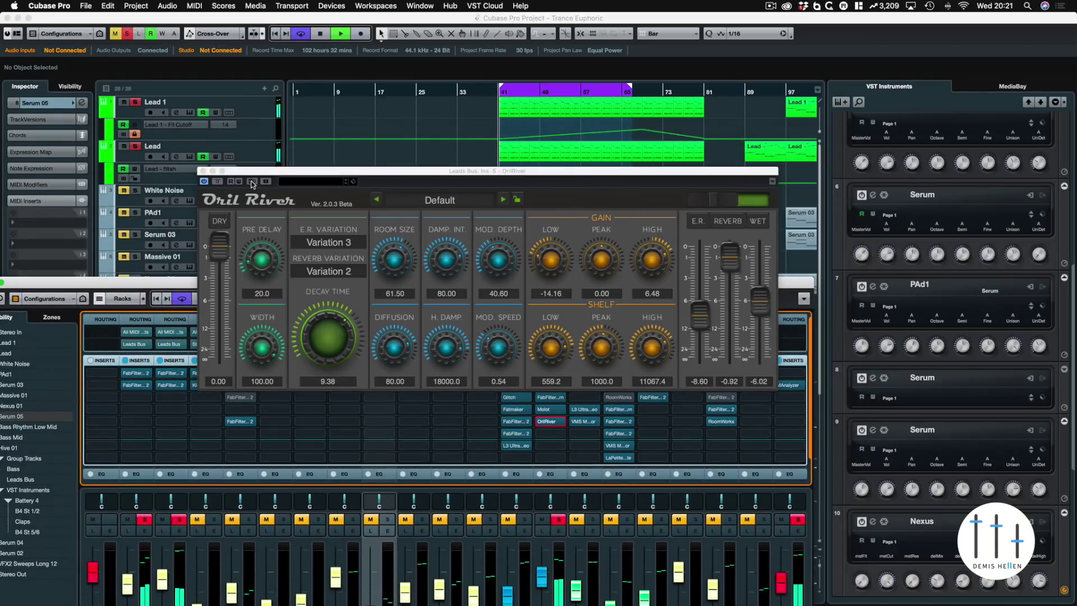
{"action": "left_click", "coordinate": [219, 181]}
{"action": "key", "text": "space"}
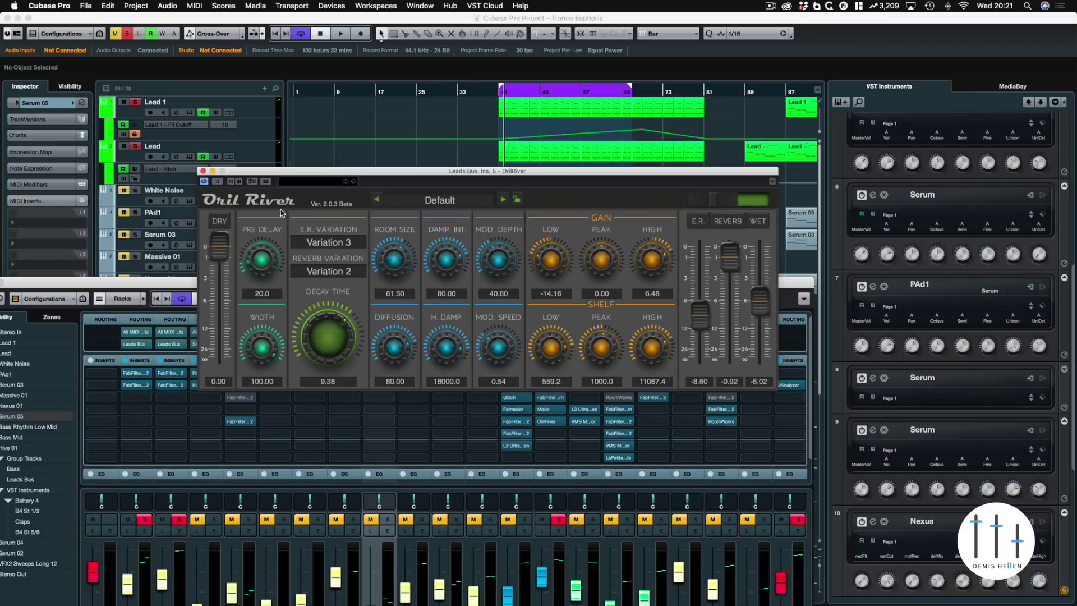
Step: Close the mixer, replay the leads from bar 41, and compare them with OrilRiver bypassed and active
{"action": "left_click_drag", "start_coordinate": [315, 173], "coordinate": [298, 289]}
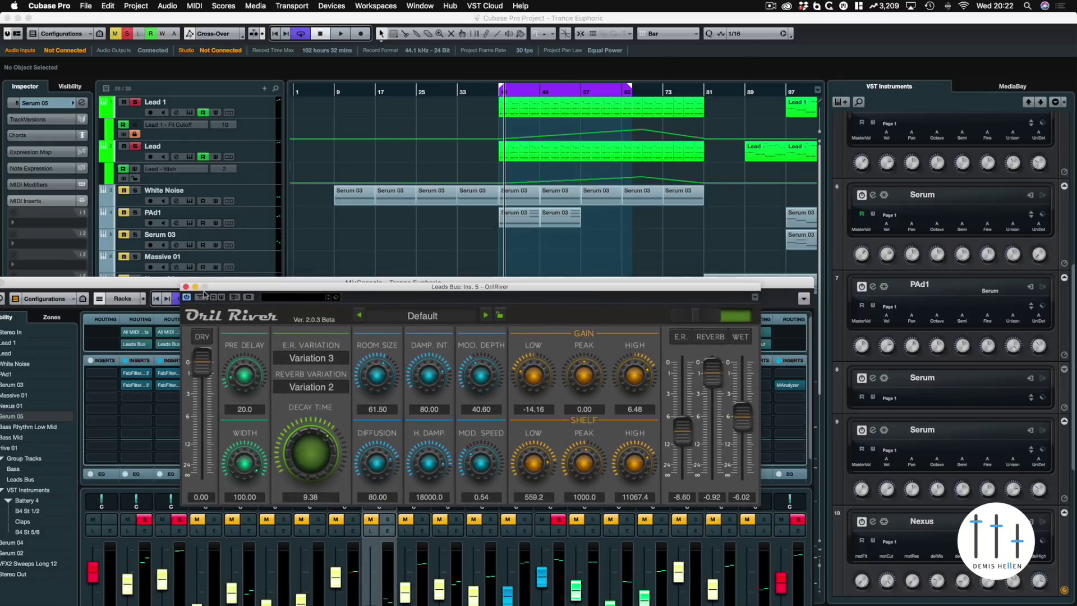
{"action": "left_click_drag", "start_coordinate": [164, 284], "coordinate": [276, 250]}
{"action": "left_click", "coordinate": [92, 248]}
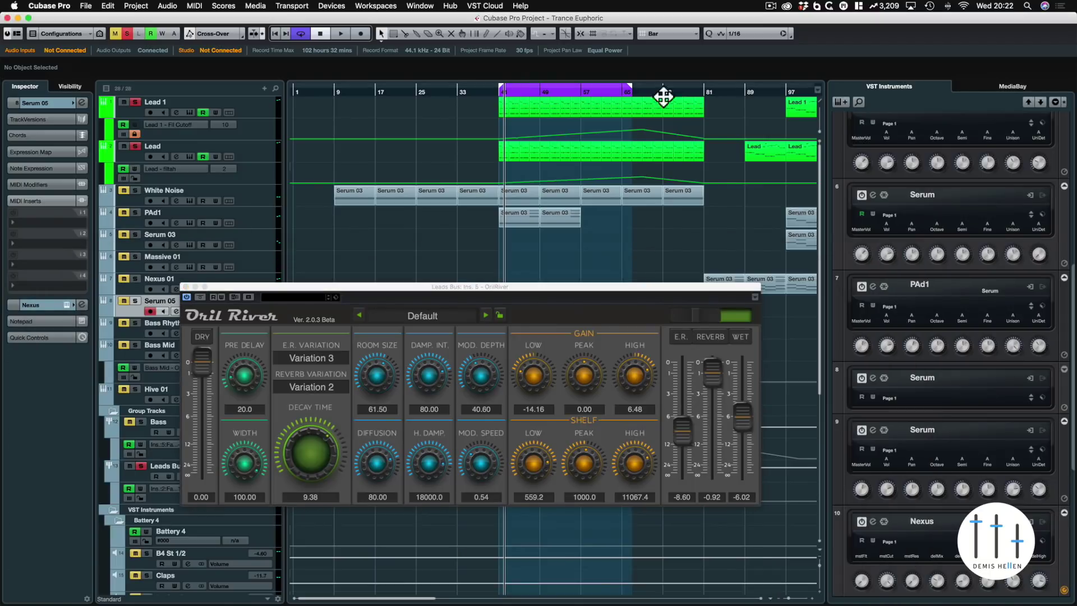
{"action": "key", "text": "space"}
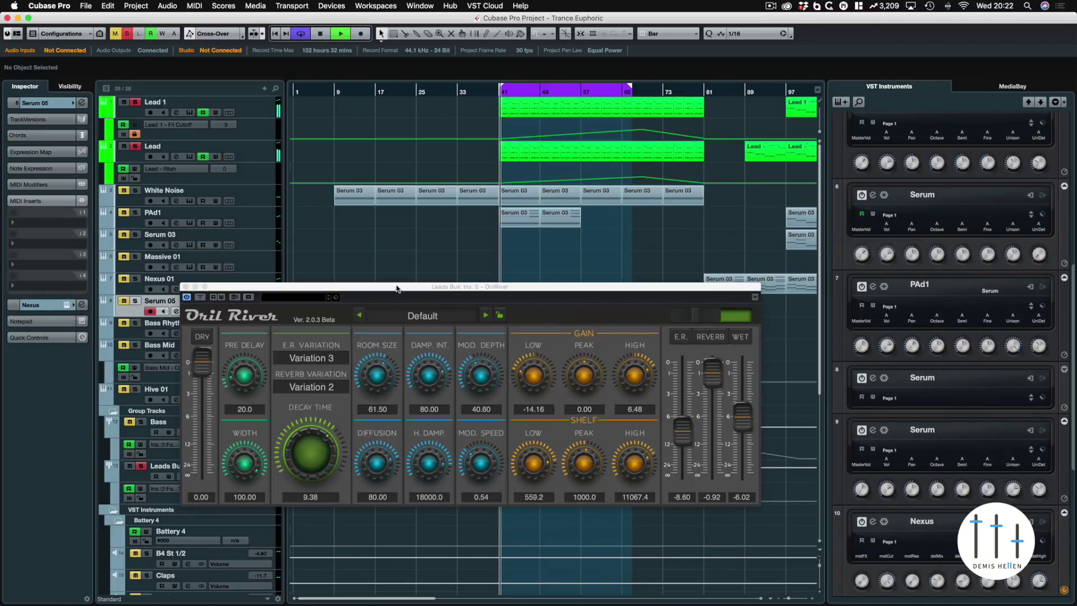
{"action": "left_click_drag", "start_coordinate": [392, 287], "coordinate": [399, 200]}
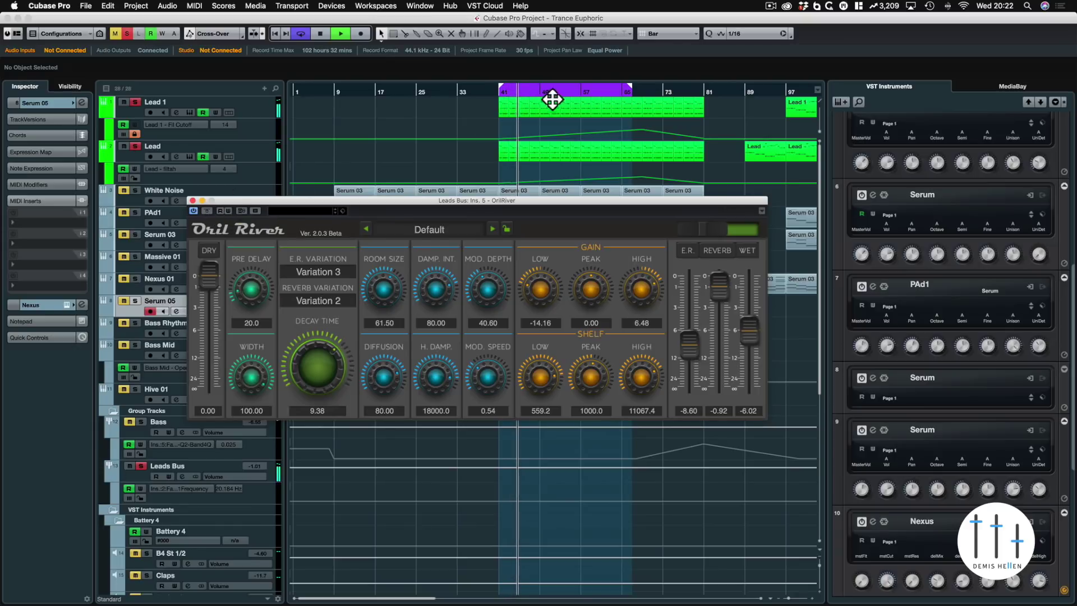
{"action": "left_click", "coordinate": [207, 210]}
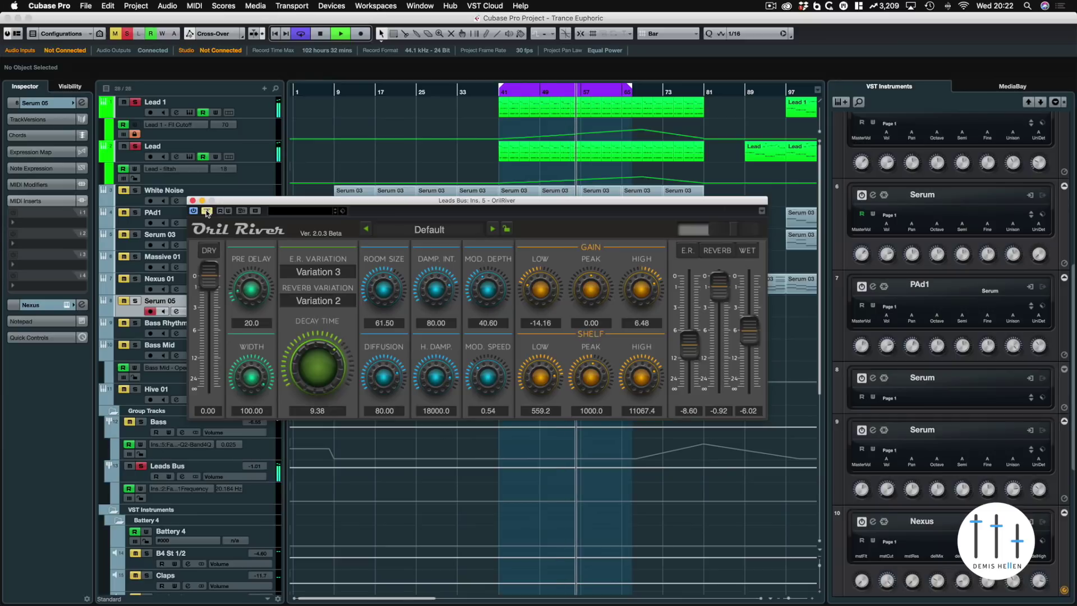
{"action": "left_click", "coordinate": [207, 210]}
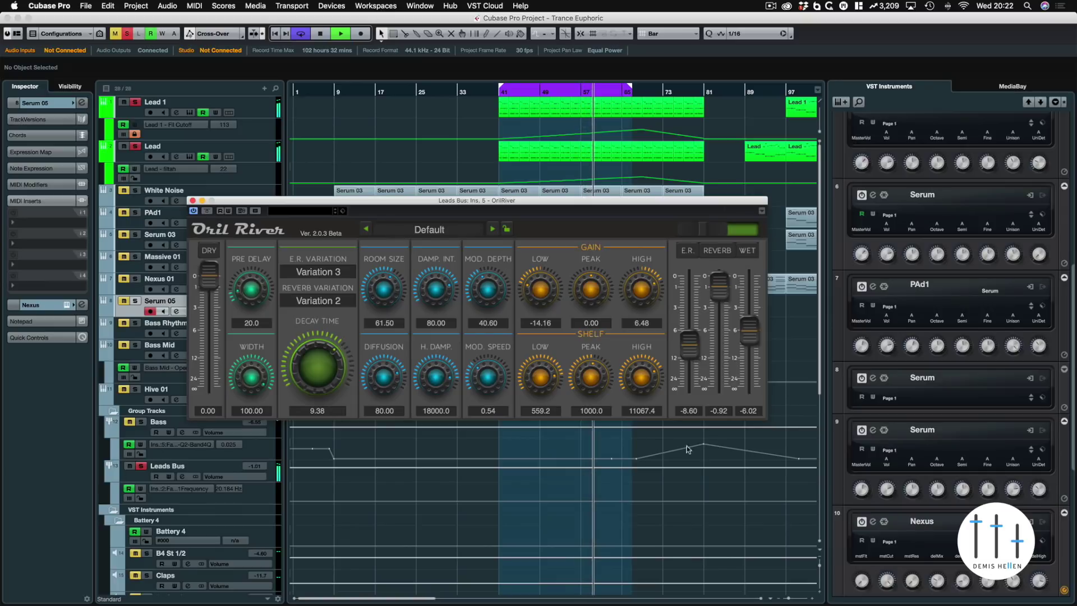
Step: Set OrilRiver's high shelf frequency to 13118.3 and its peak frequency to 1640.2
{"action": "scroll", "coordinate": [646, 378], "scroll_direction": "up", "scroll_amount": 2}
{"action": "scroll", "coordinate": [645, 378], "scroll_direction": "up", "scroll_amount": 1}
{"action": "scroll", "coordinate": [594, 373], "scroll_direction": "up", "scroll_amount": 3}
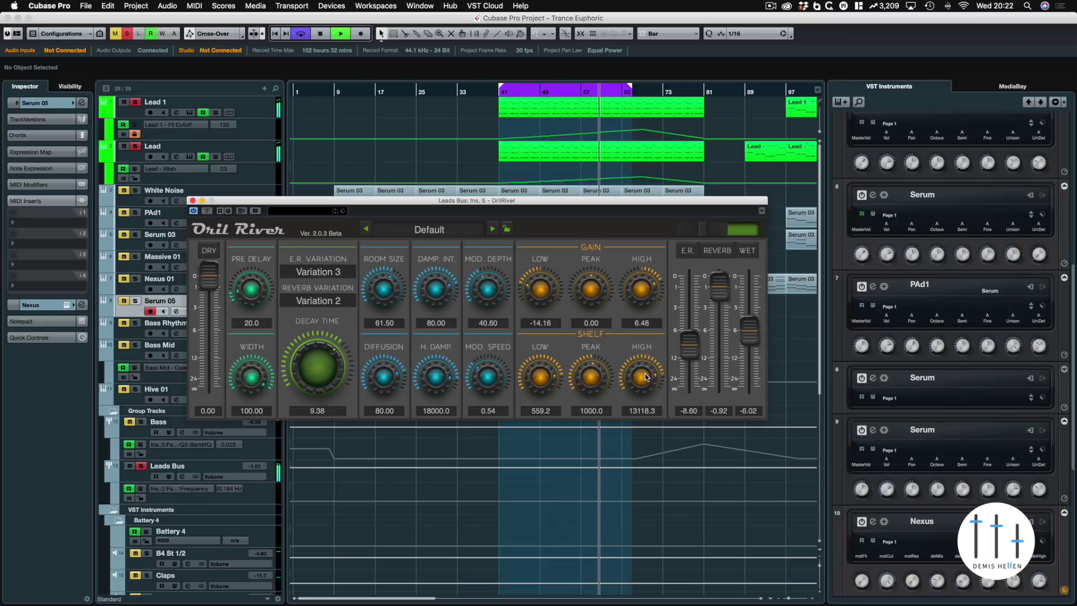
{"action": "scroll", "coordinate": [599, 369], "scroll_direction": "down", "scroll_amount": 1}
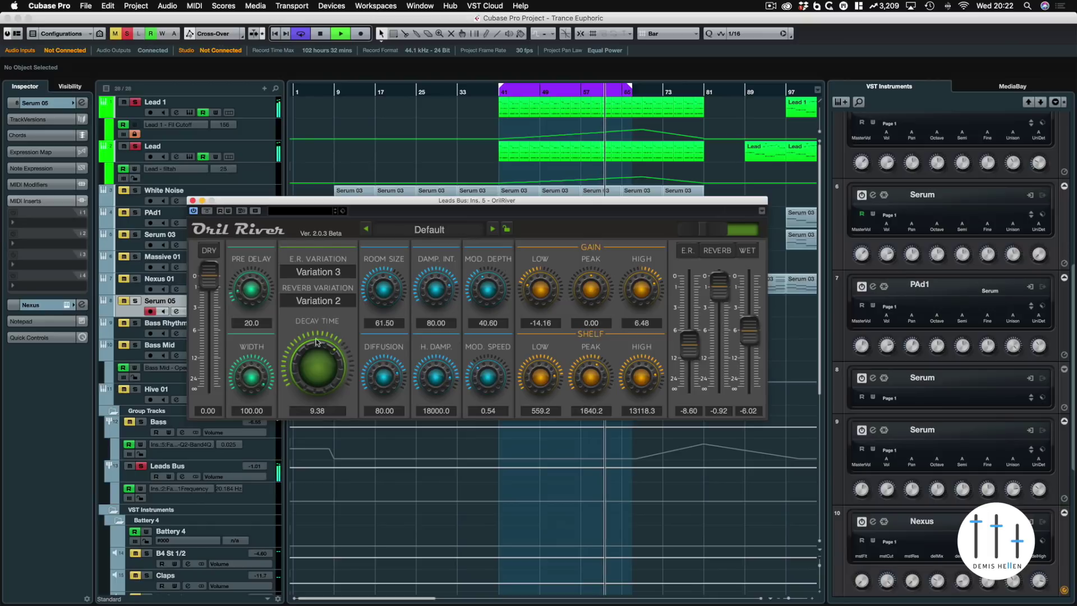
Step: Stop playback, toggle OrilRiver's bypass on and off again, and close its editor
{"action": "key", "text": "space"}
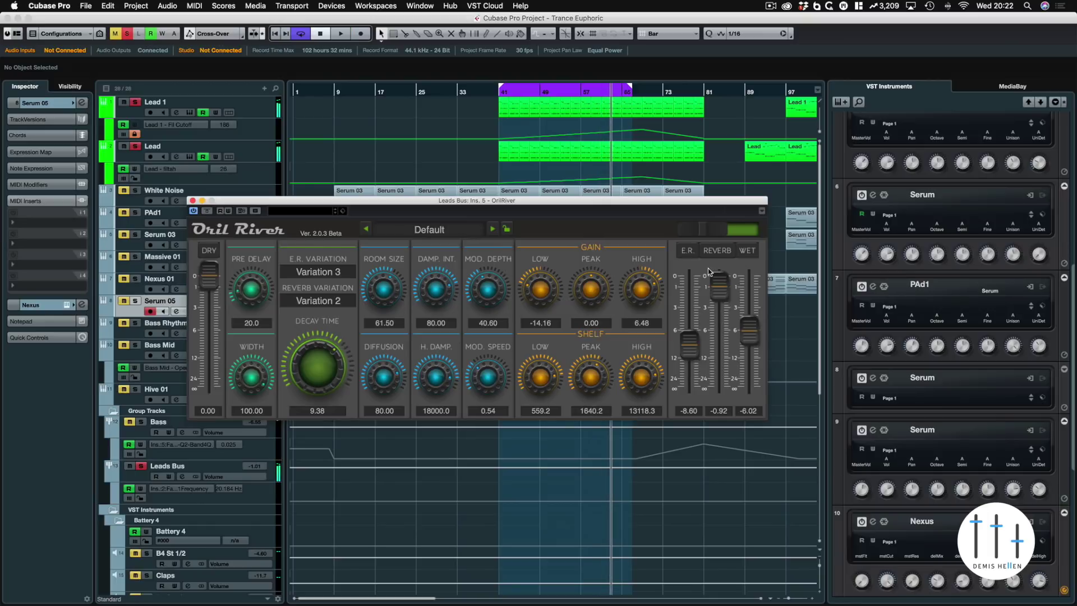
{"action": "left_click", "coordinate": [207, 212]}
{"action": "left_click", "coordinate": [207, 212]}
{"action": "left_click", "coordinate": [192, 200]}
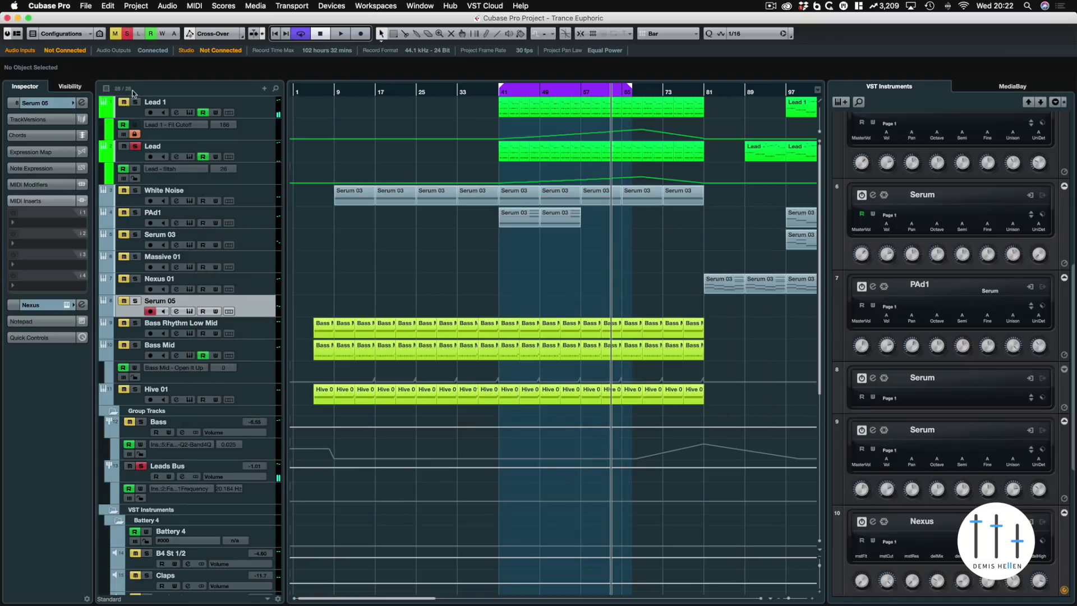
Step: Clear all solos and play the full mix from bar 41
{"action": "left_click", "coordinate": [126, 35]}
{"action": "left_click", "coordinate": [488, 88]}
{"action": "key", "text": "space"}
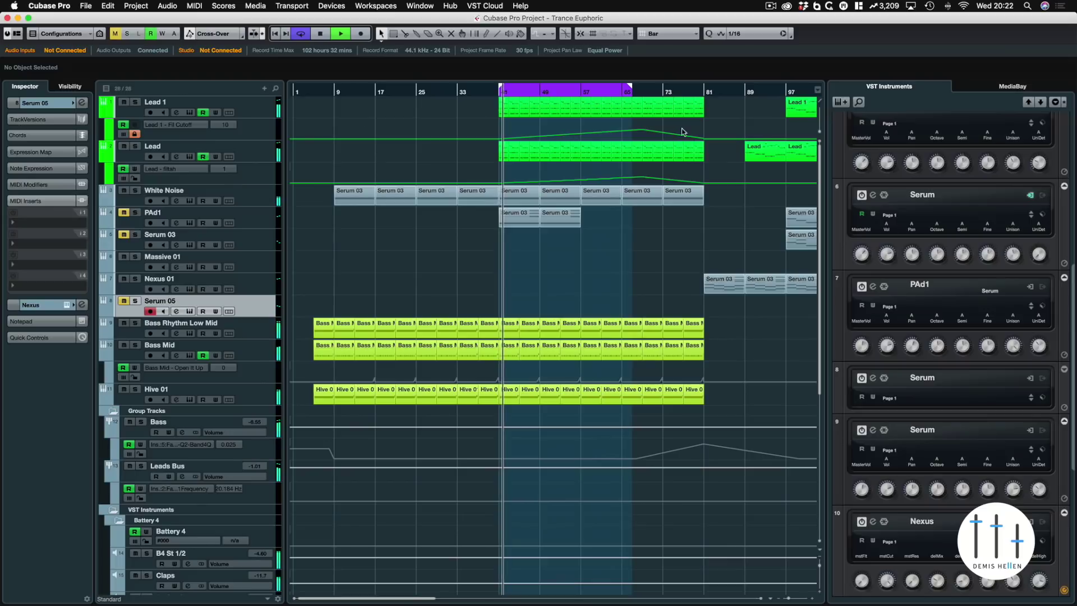
Step: Bypass the OrilRiver insert on the Leads Bus in the mixer during playback, stopping and closing the mixer when done
{"action": "key", "text": "F3"}
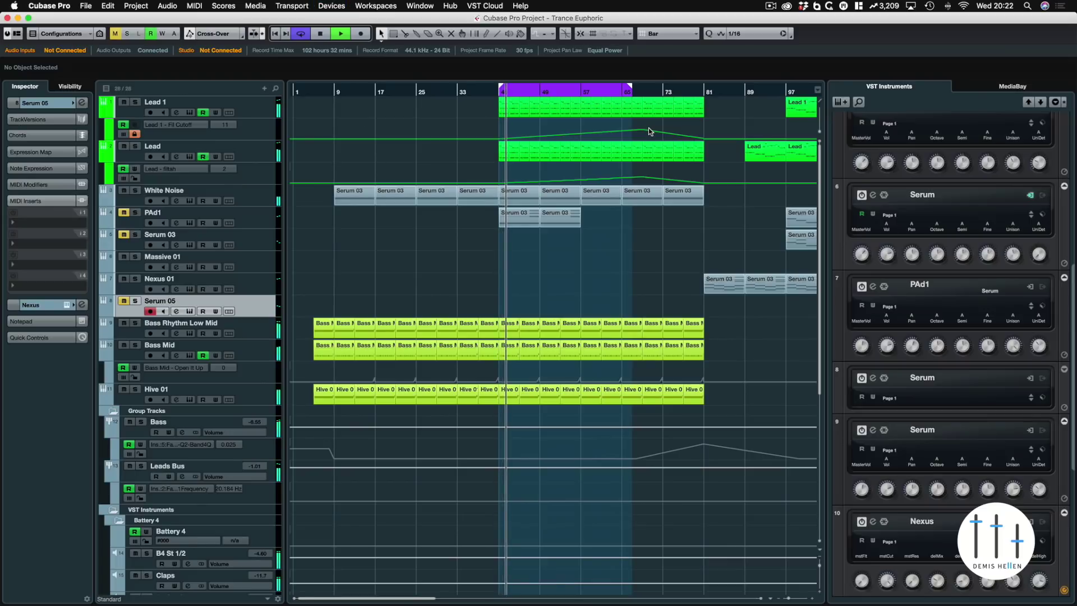
{"action": "left_click_drag", "start_coordinate": [651, 248], "coordinate": [612, 123]}
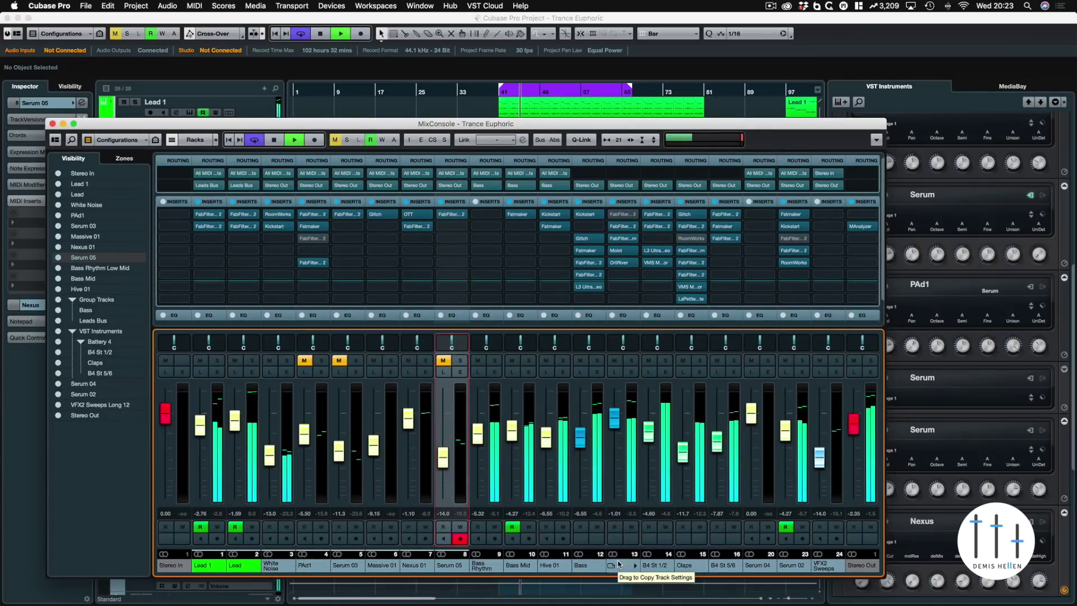
{"action": "mouse_move", "coordinate": [613, 264]}
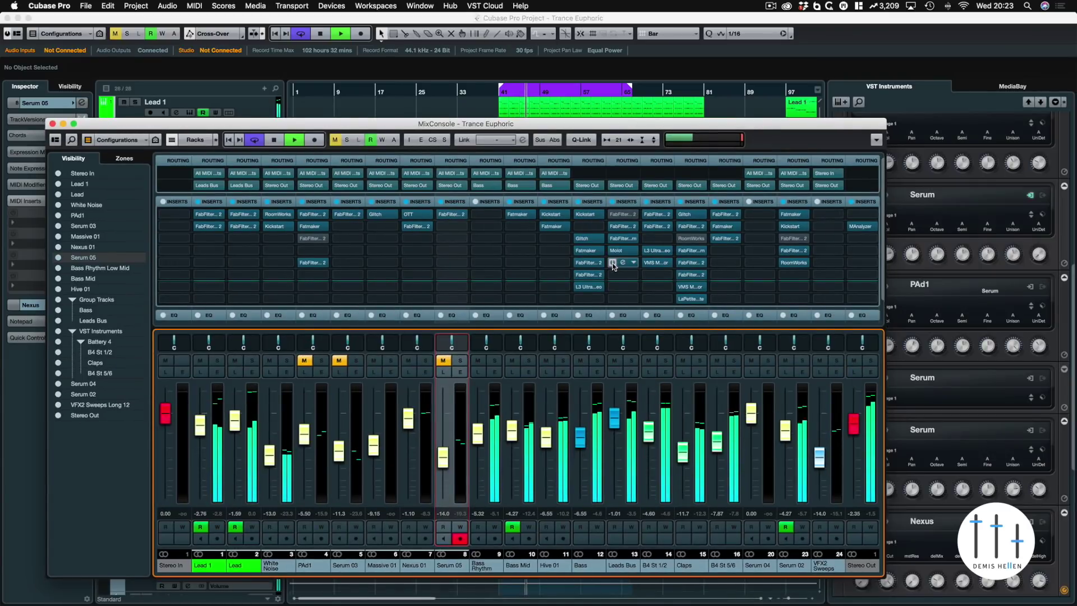
{"action": "left_click", "coordinate": [613, 264]}
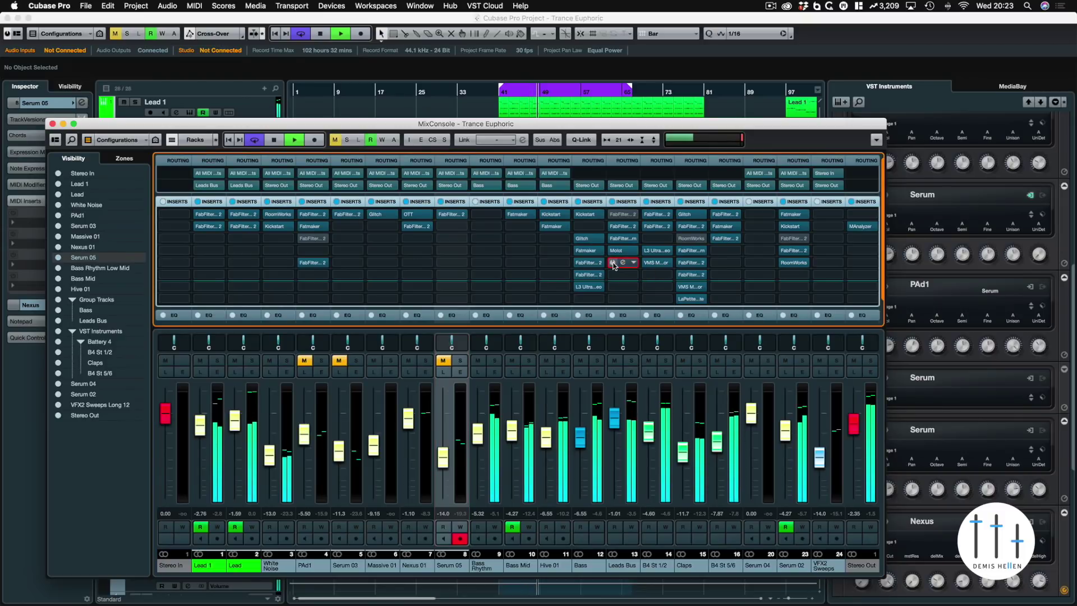
{"action": "key", "text": "space"}
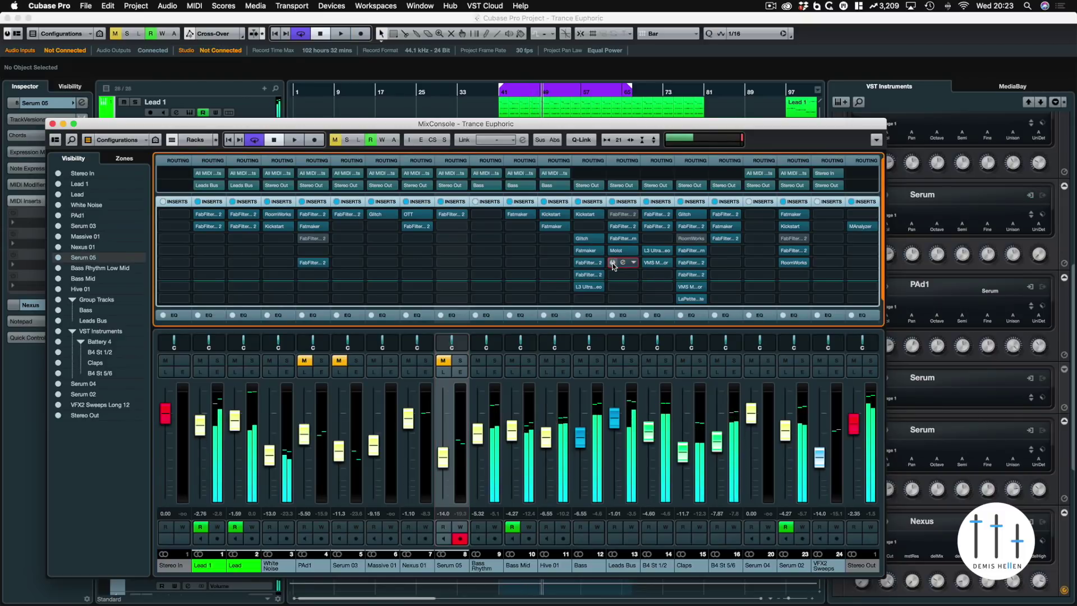
{"action": "left_click", "coordinate": [52, 124]}
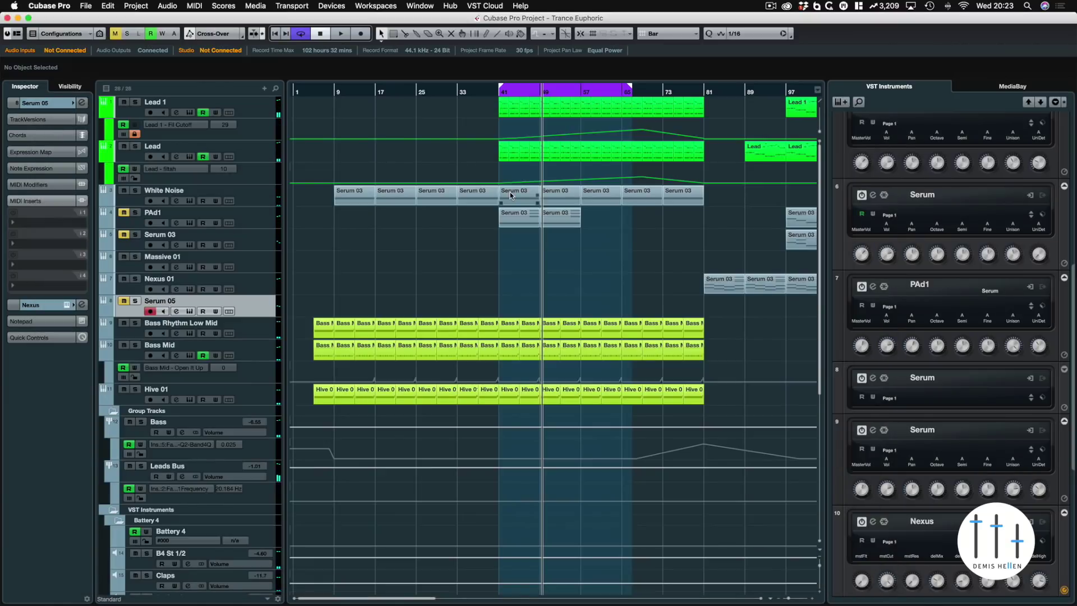
Step: Bypass all inserts on the Lead 1 and Lead channels, and play the full mix from bar 41 with the mixer closed
{"action": "key", "text": "KP_1"}
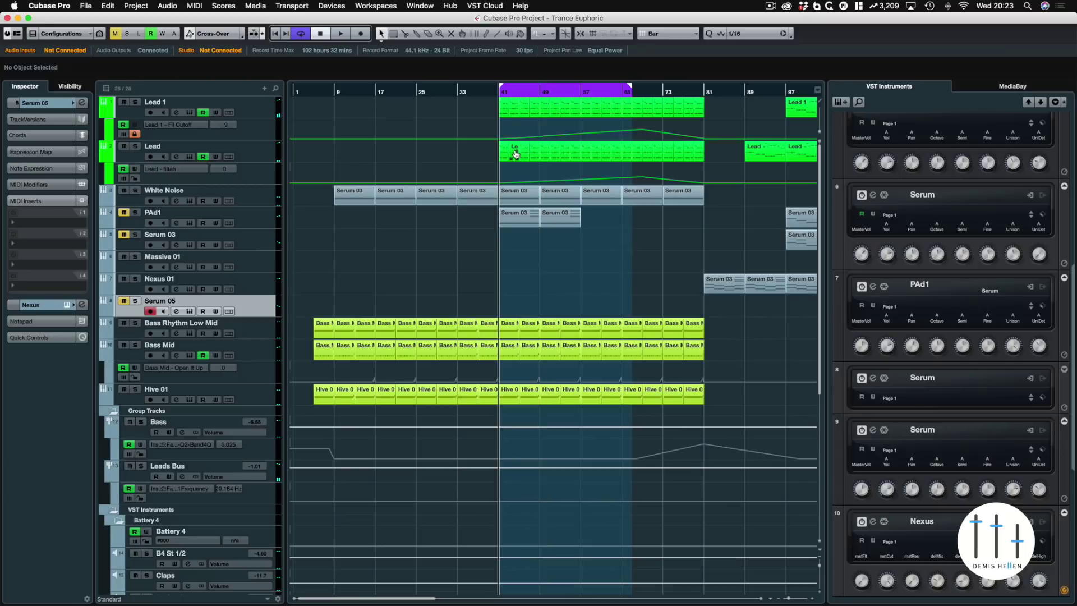
{"action": "key", "text": "F3"}
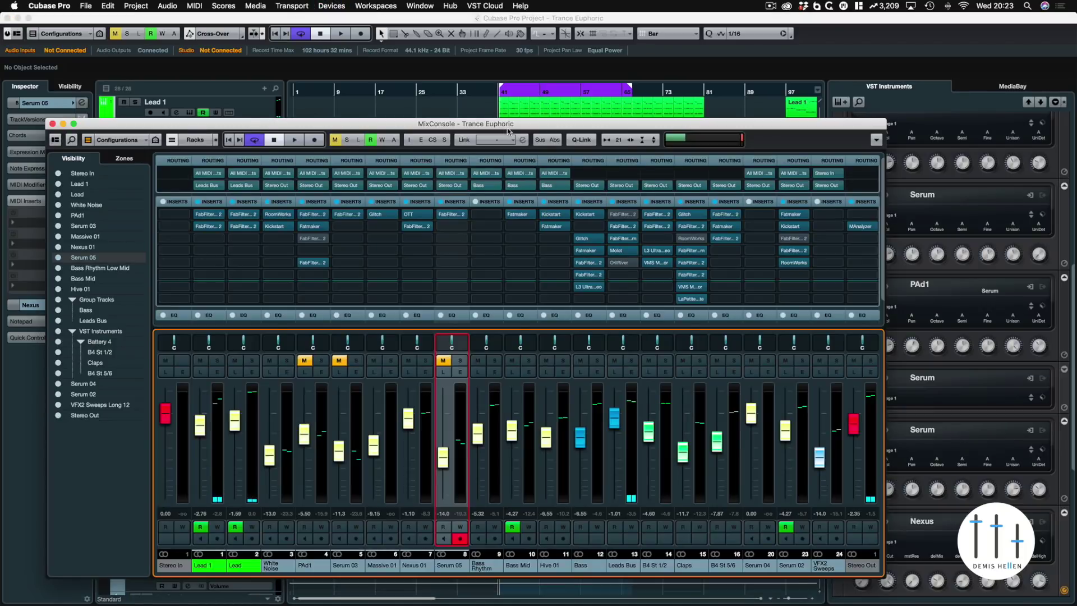
{"action": "left_click_drag", "start_coordinate": [508, 130], "coordinate": [505, 76]}
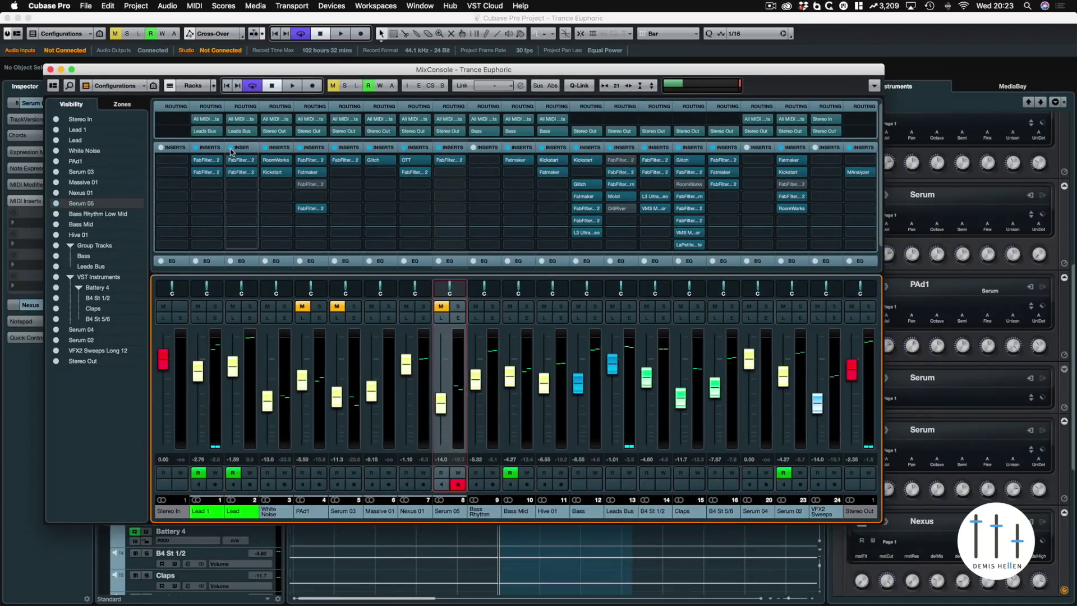
{"action": "left_click", "coordinate": [196, 147]}
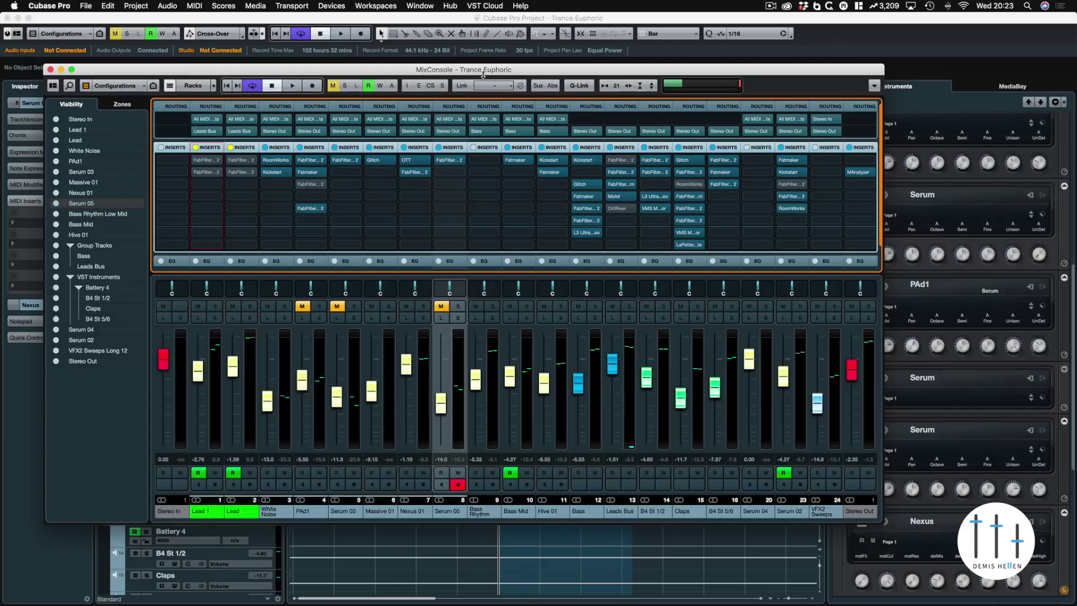
{"action": "key", "text": "F3"}
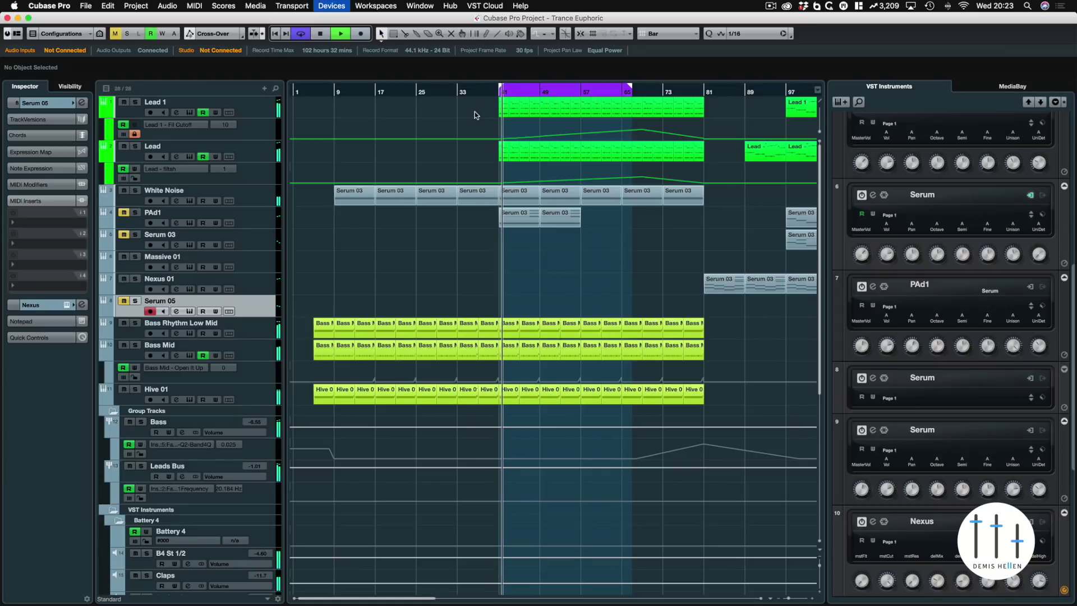
Step: Open the mixer during playback, turn the inserts on the Lead 1 and Lead channels back on, and stop playback
{"action": "key", "text": "F3"}
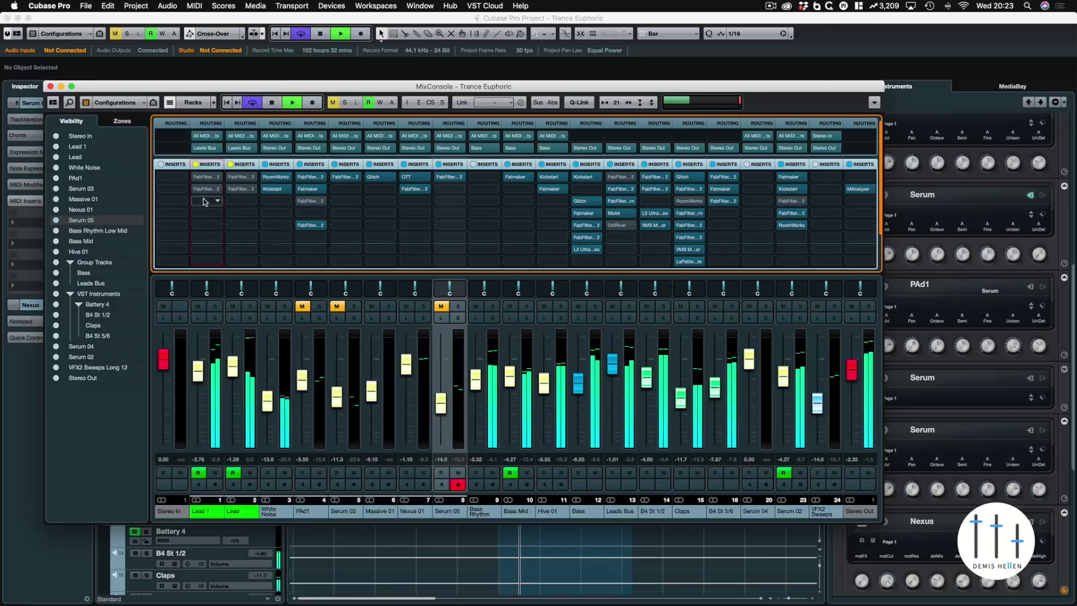
{"action": "left_click", "coordinate": [195, 165]}
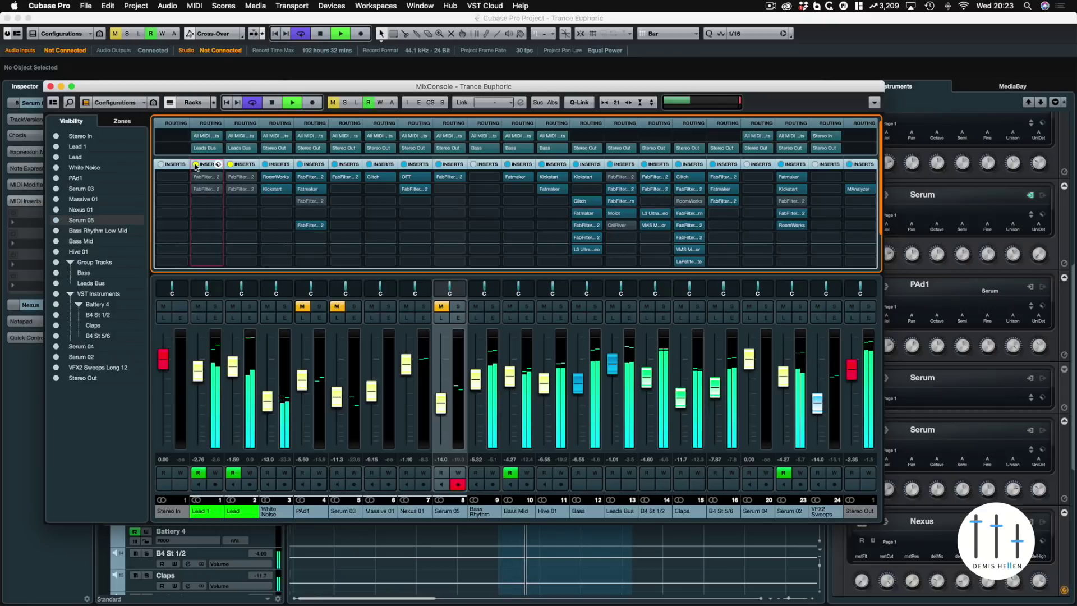
{"action": "left_click", "coordinate": [231, 165]}
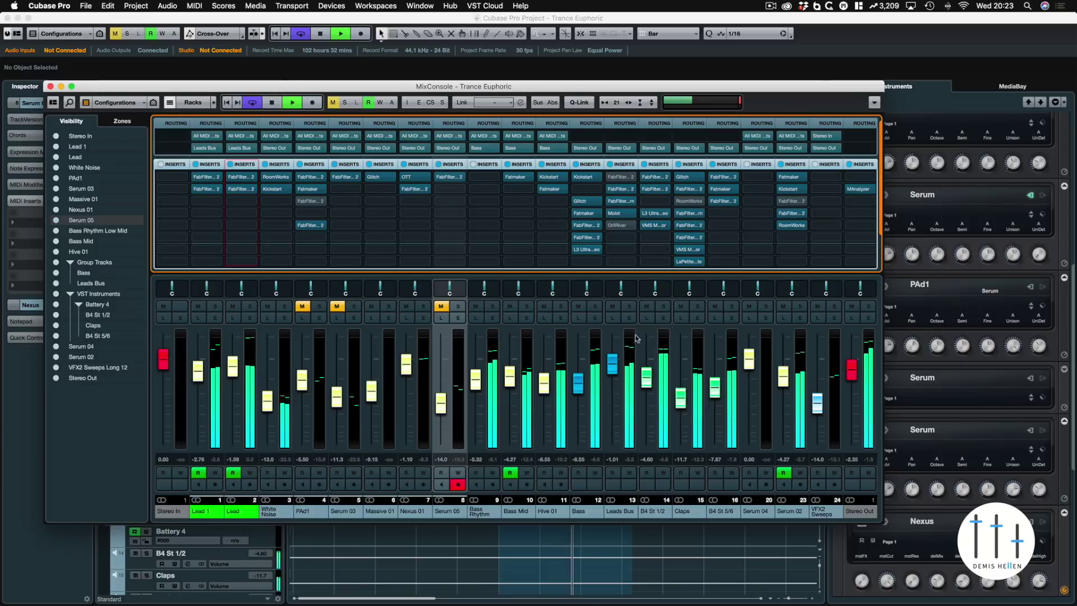
{"action": "key", "text": "space"}
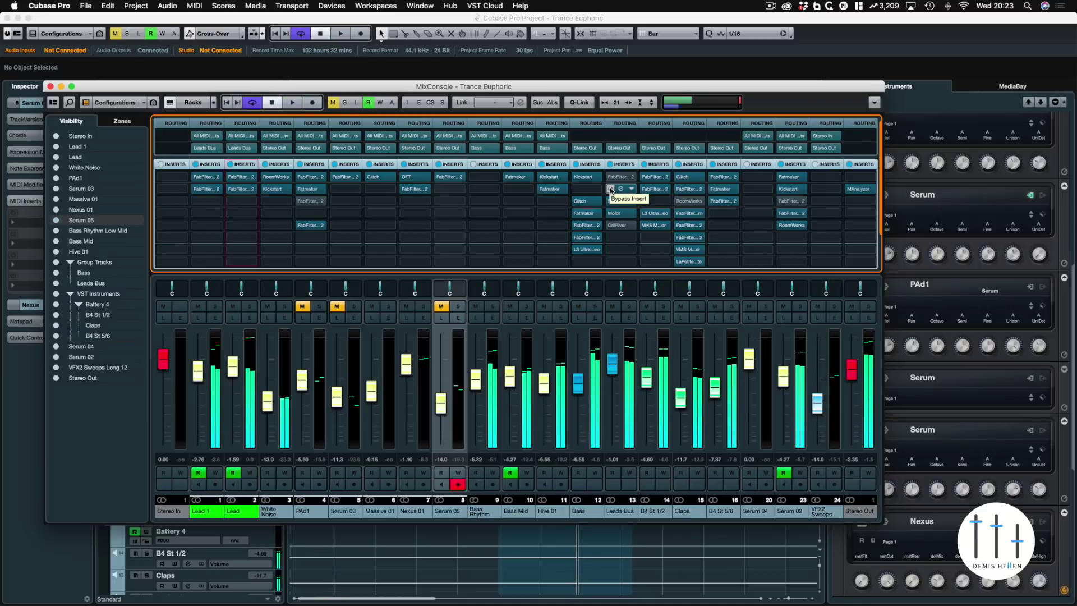
Step: Bypass the Pro-Q 2, Saturn and Molot inserts on the Leads Bus, and re-enable only the second-slot Pro-Q 2 for playback
{"action": "left_click", "coordinate": [610, 201]}
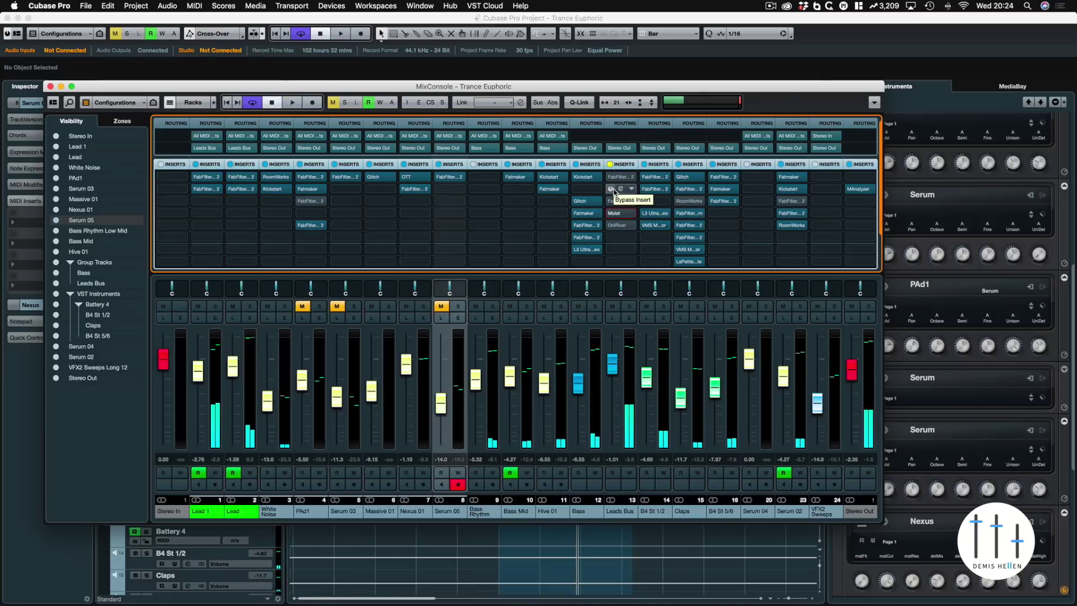
{"action": "left_click", "coordinate": [621, 190]}
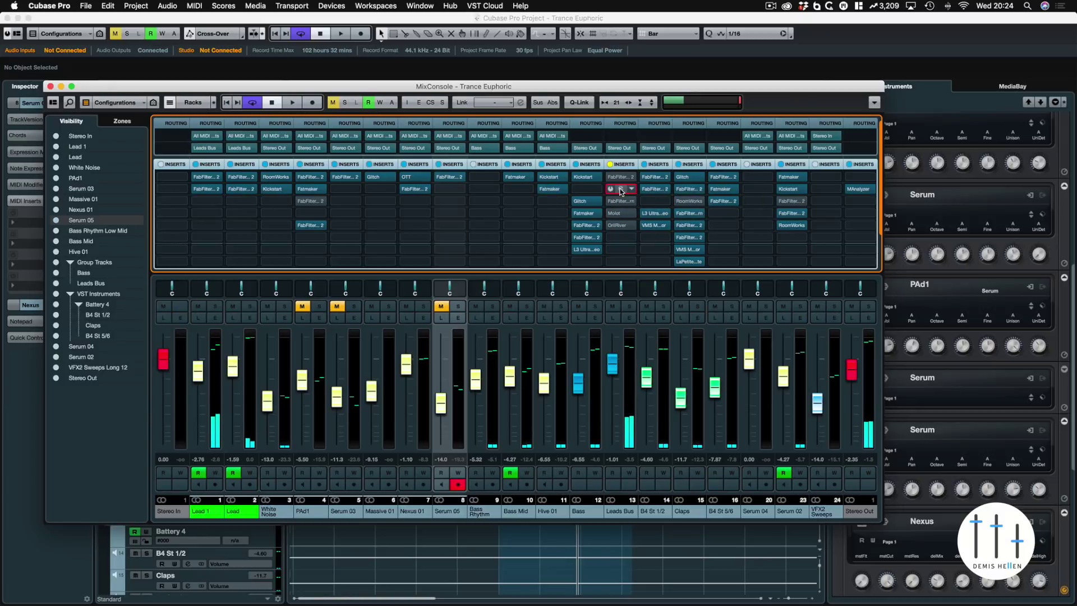
{"action": "left_click_drag", "start_coordinate": [617, 99], "coordinate": [424, 97]}
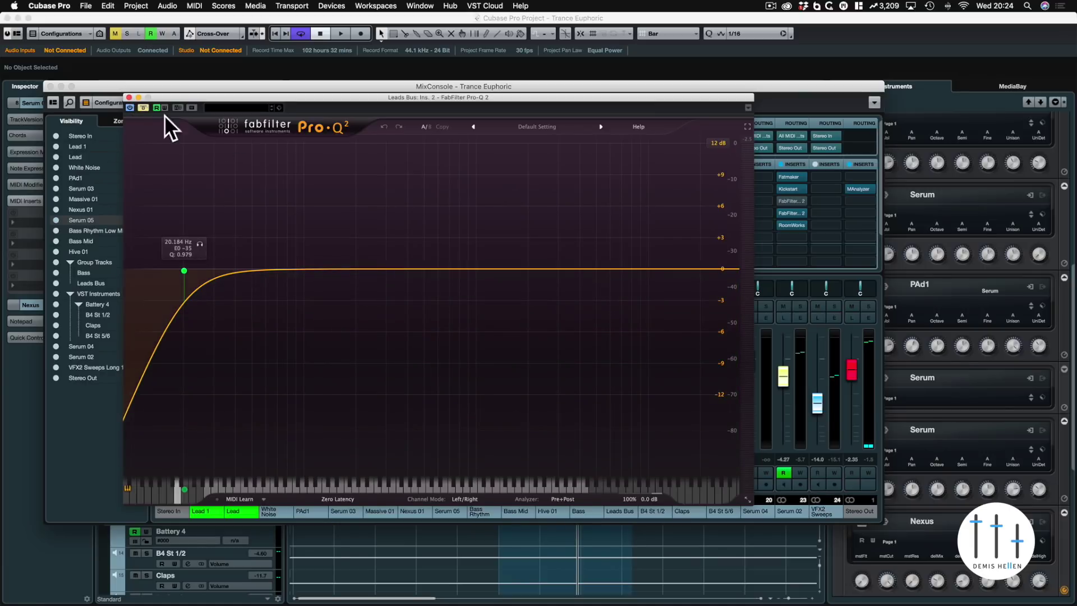
{"action": "key", "text": "space"}
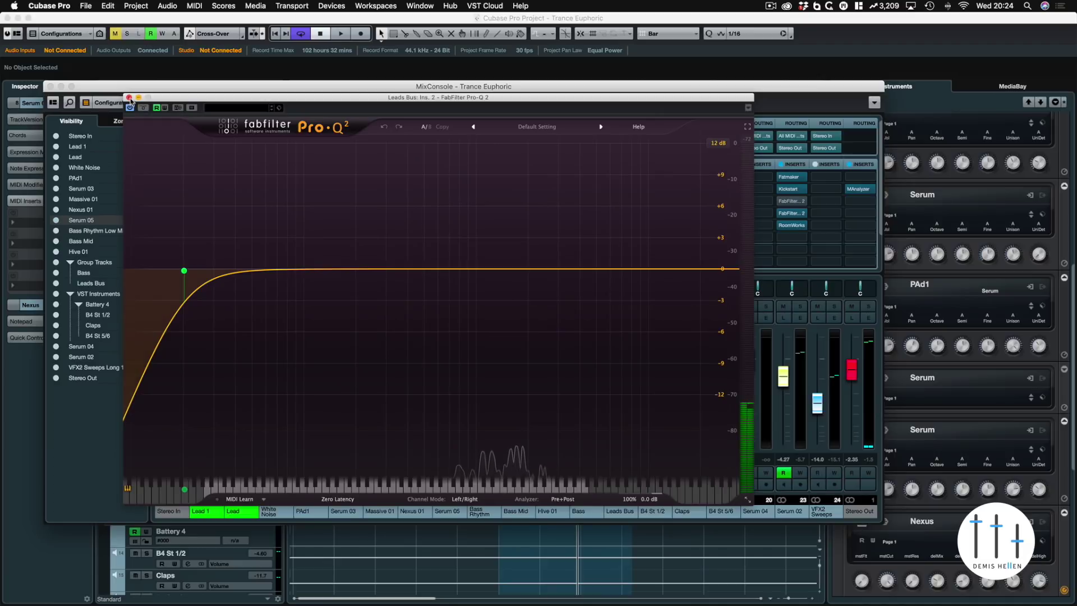
{"action": "key", "text": "super+w"}
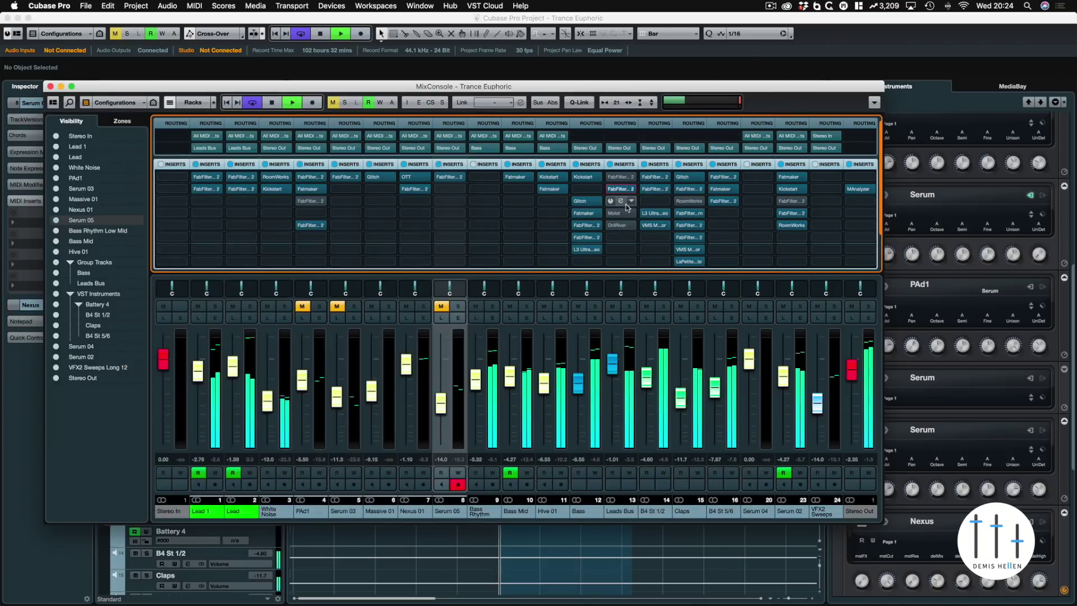
Step: Review both bands of the Leads Bus Saturn during playback, take it out of bypass, and close its editor
{"action": "left_click", "coordinate": [621, 201]}
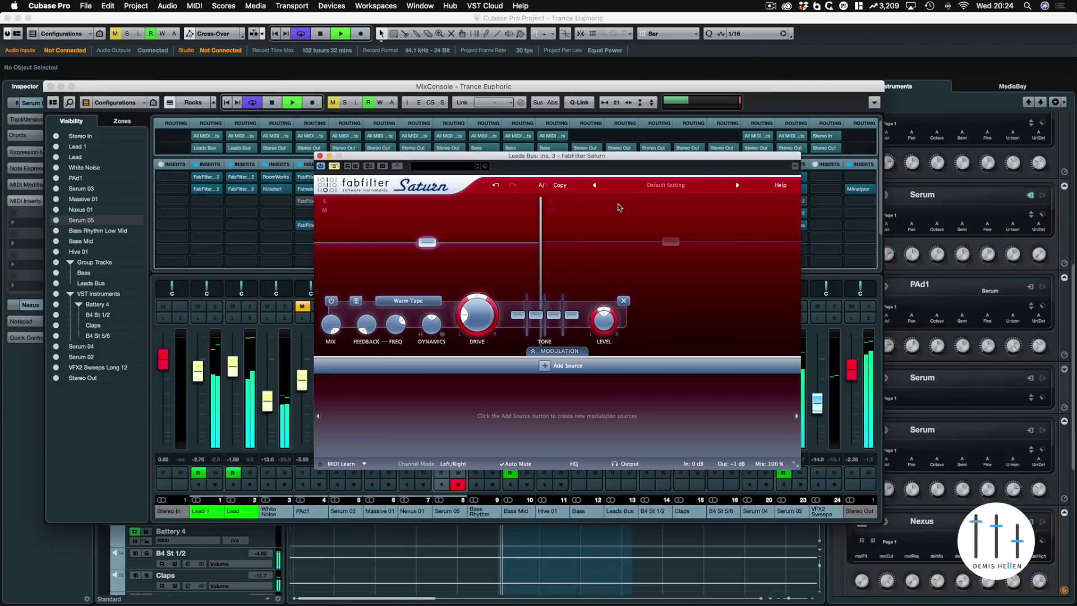
{"action": "left_click_drag", "start_coordinate": [557, 173], "coordinate": [445, 147]}
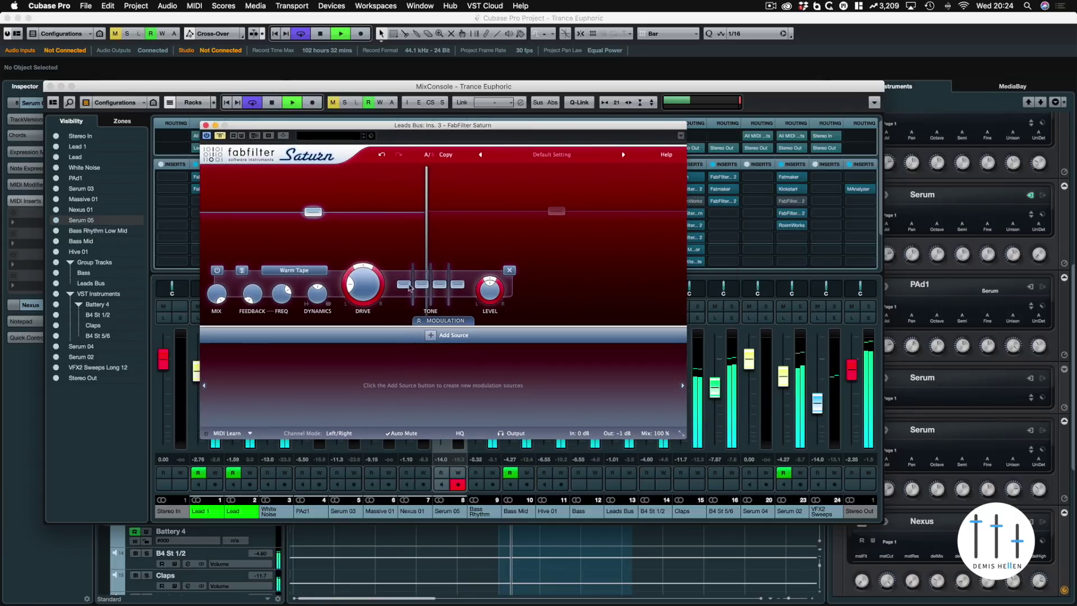
{"action": "mouse_move", "coordinate": [359, 285]}
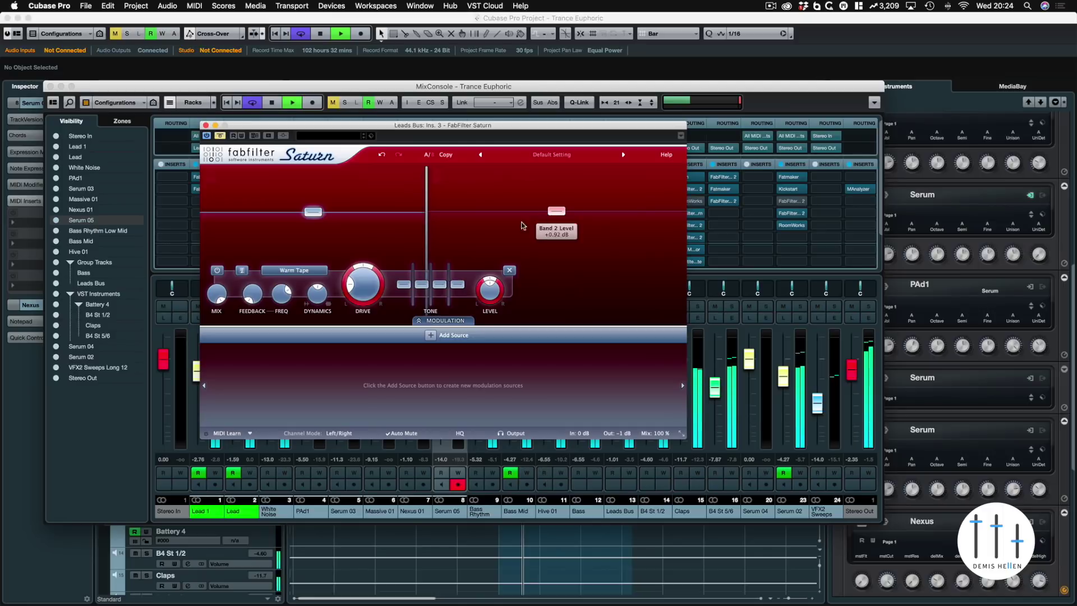
{"action": "mouse_move", "coordinate": [426, 233]}
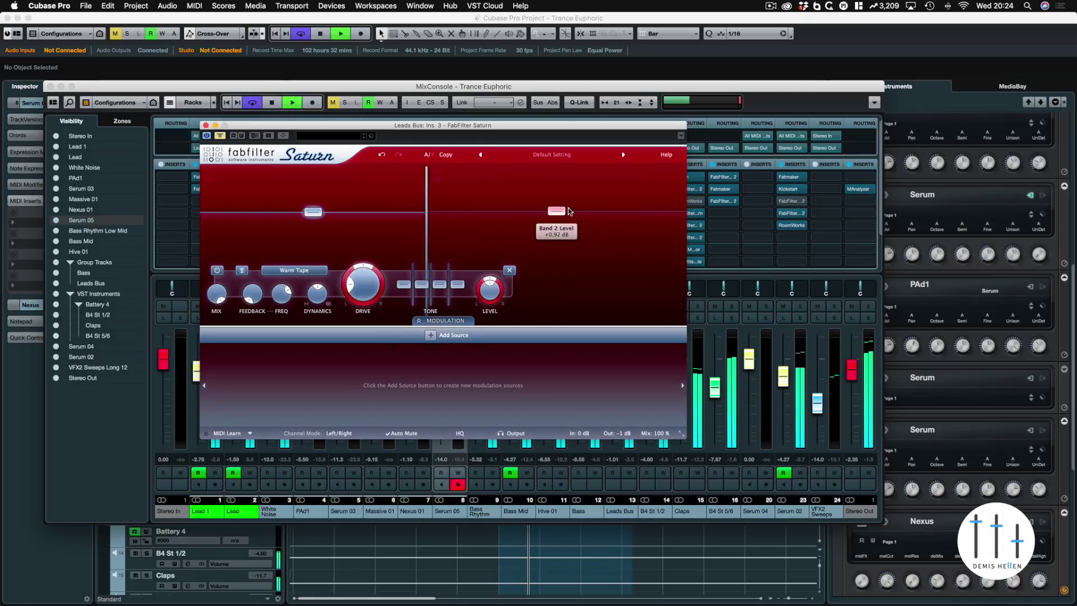
{"action": "mouse_move", "coordinate": [507, 199]}
{"action": "mouse_move", "coordinate": [605, 283]}
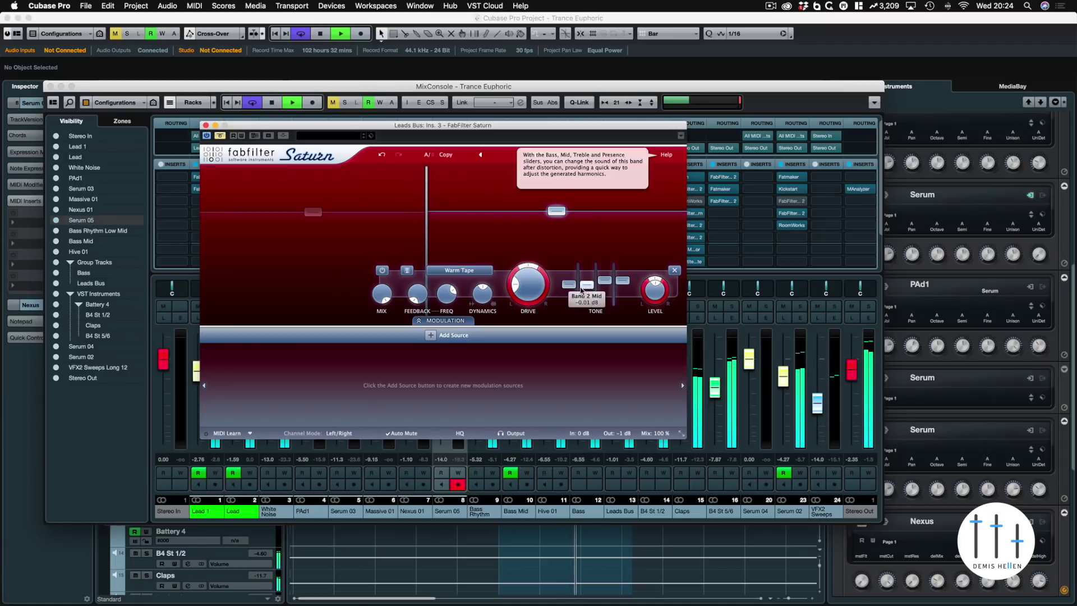
{"action": "mouse_move", "coordinate": [559, 209]}
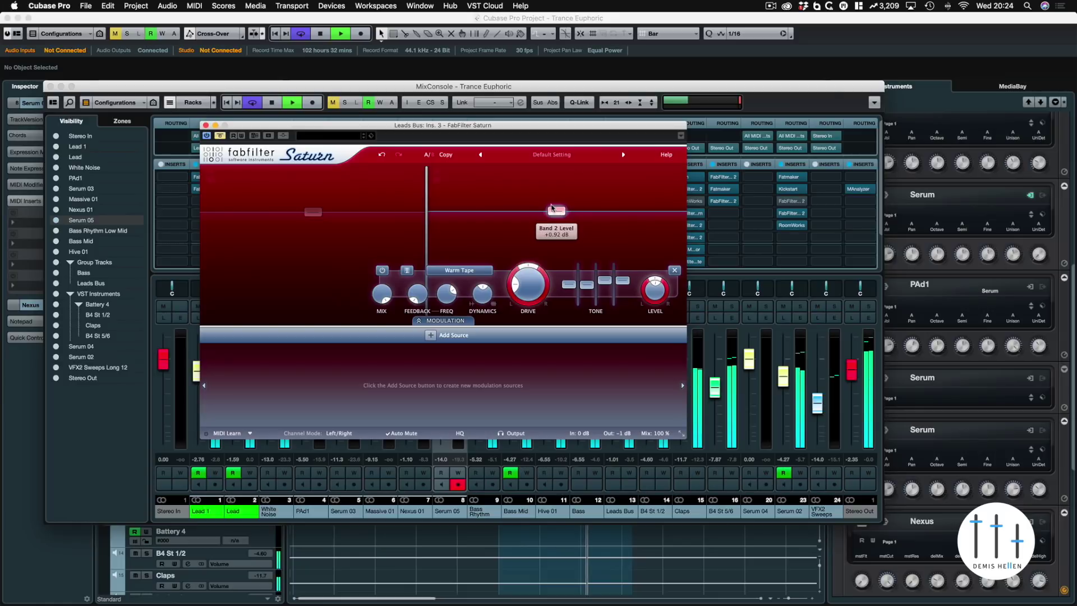
{"action": "left_click", "coordinate": [220, 136]}
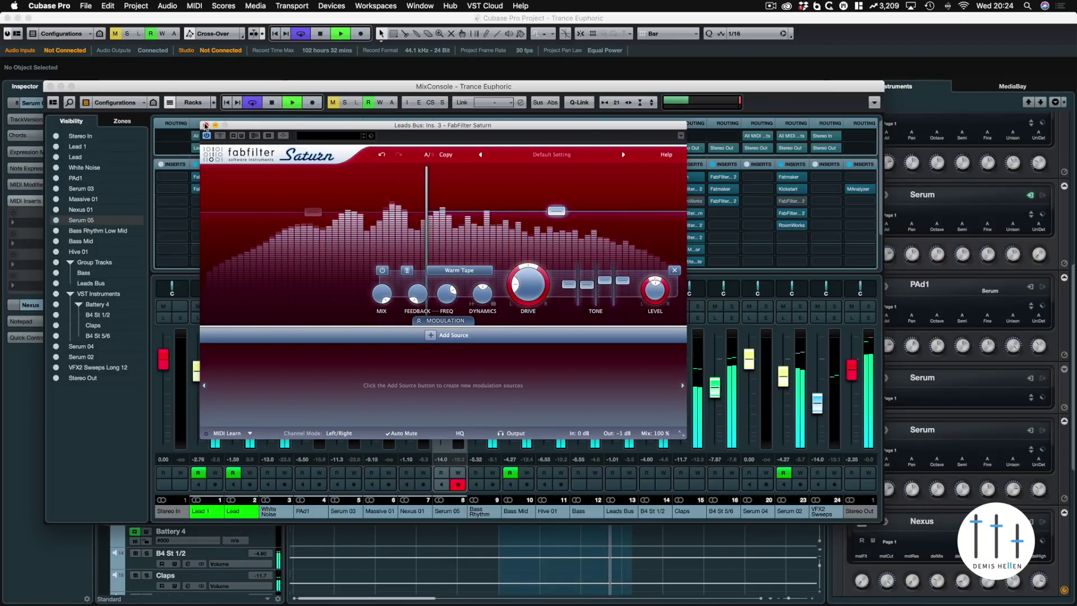
{"action": "left_click", "coordinate": [205, 126]}
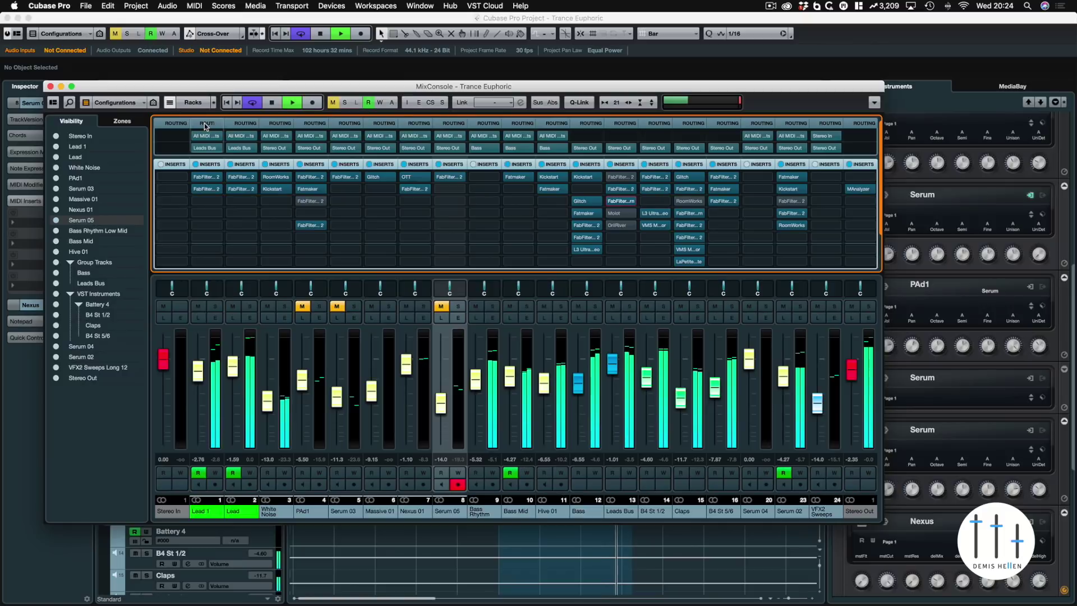
Step: Open the Molot compressor on the Leads Bus during playback, take it out of bypass, and close its editor
{"action": "mouse_move", "coordinate": [611, 214]}
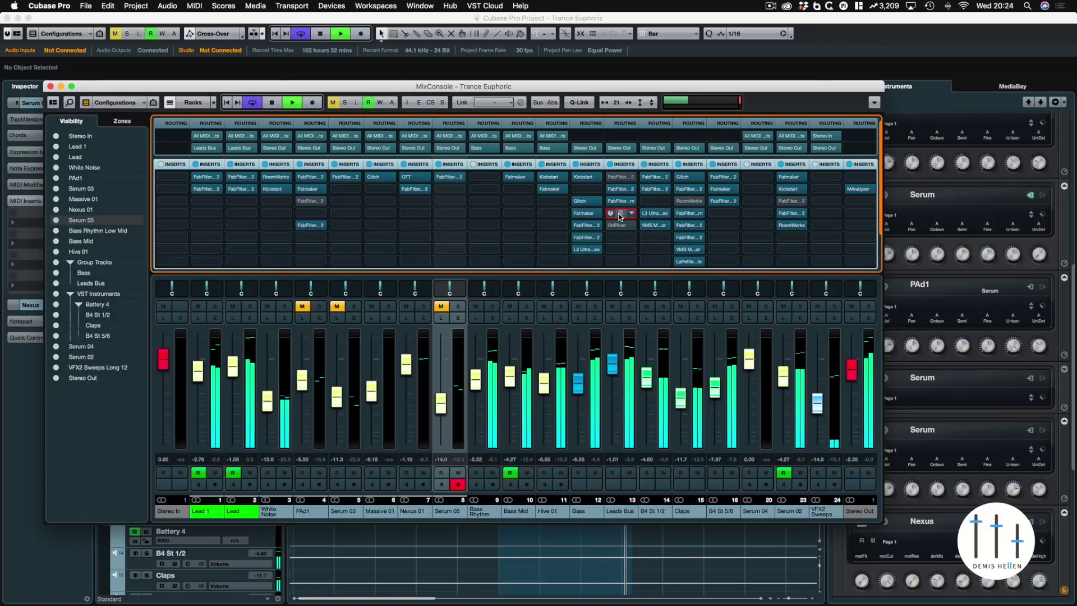
{"action": "left_click", "coordinate": [620, 216]}
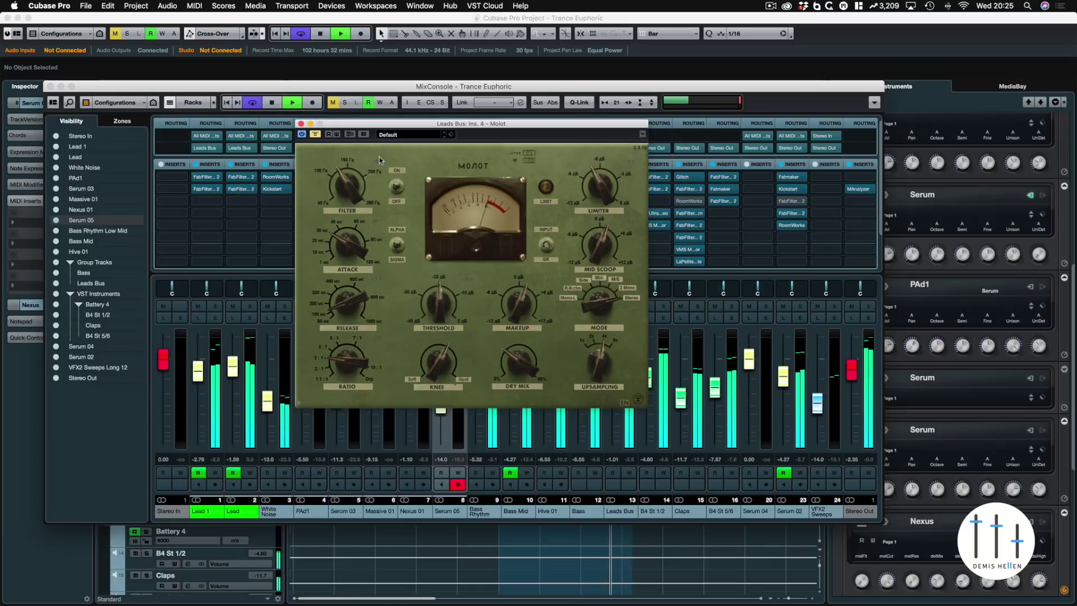
{"action": "left_click", "coordinate": [315, 135]}
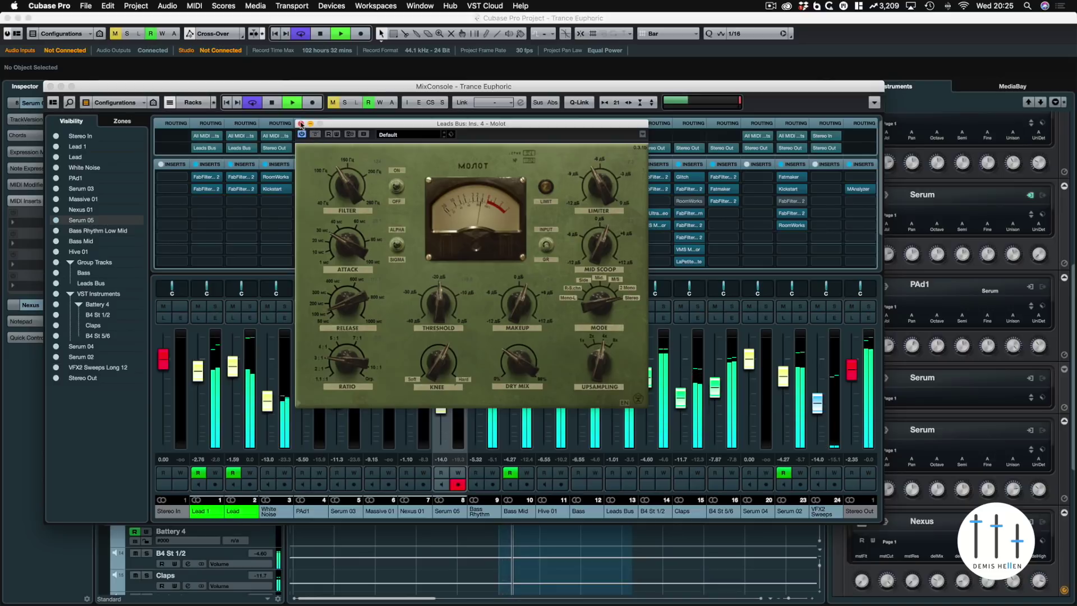
{"action": "left_click", "coordinate": [300, 123]}
Step: Re-enable the OrilRiver reverb on the Leads Bus during playback, stop the playback, and close its editor
{"action": "left_click_drag", "start_coordinate": [623, 225], "coordinate": [620, 228]}
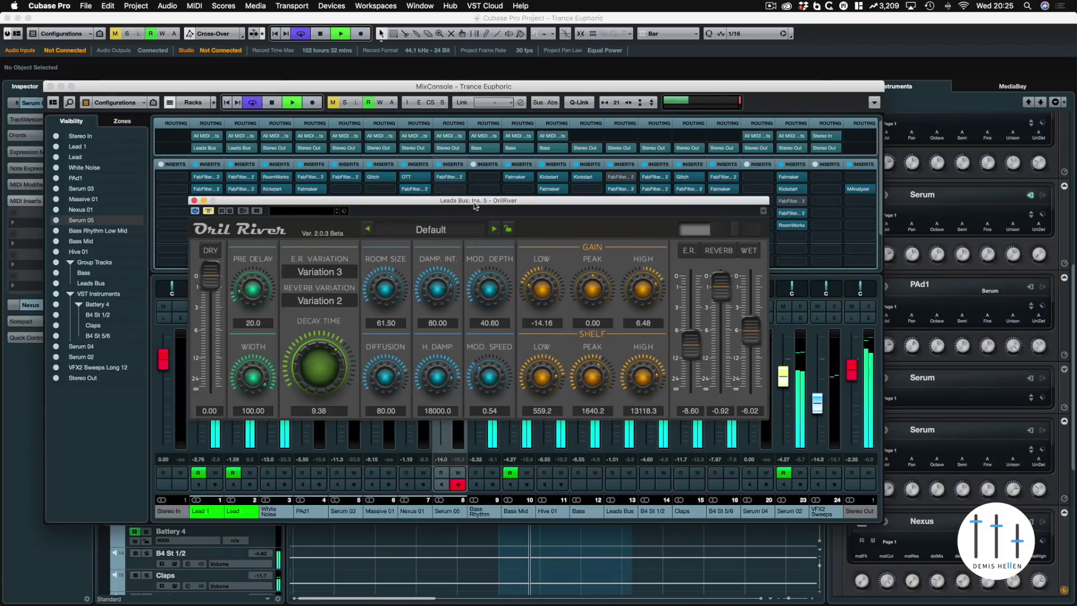
{"action": "left_click_drag", "start_coordinate": [462, 208], "coordinate": [536, 178]}
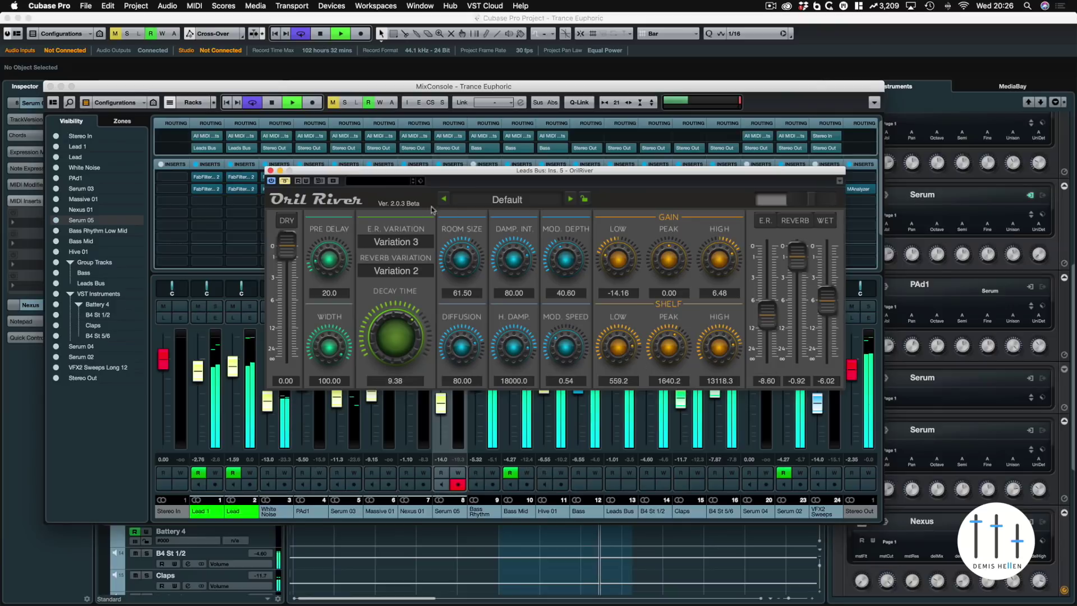
{"action": "left_click", "coordinate": [285, 181]}
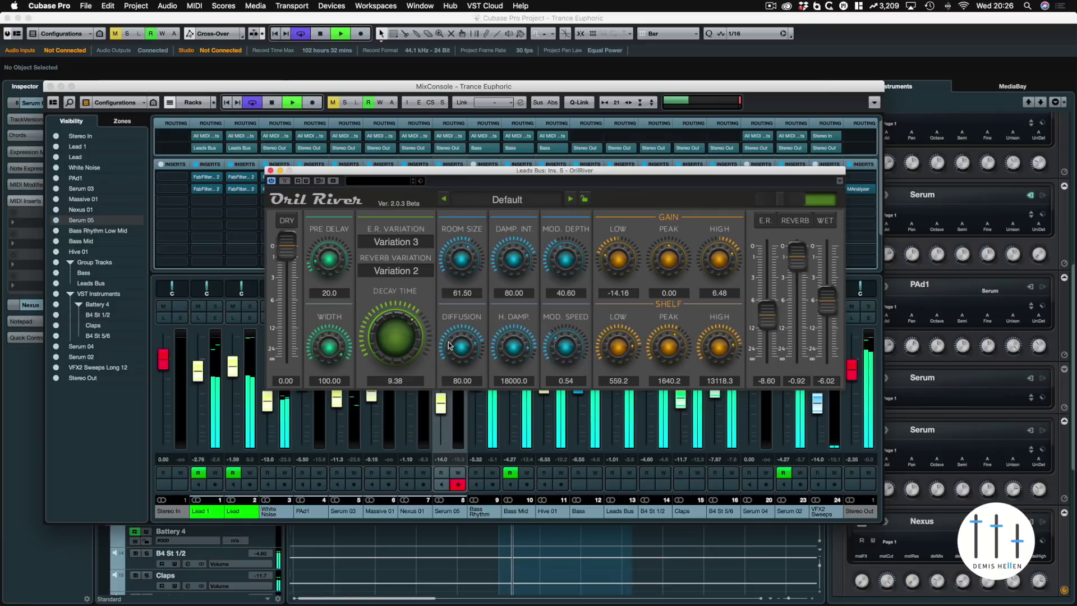
{"action": "key", "text": "space"}
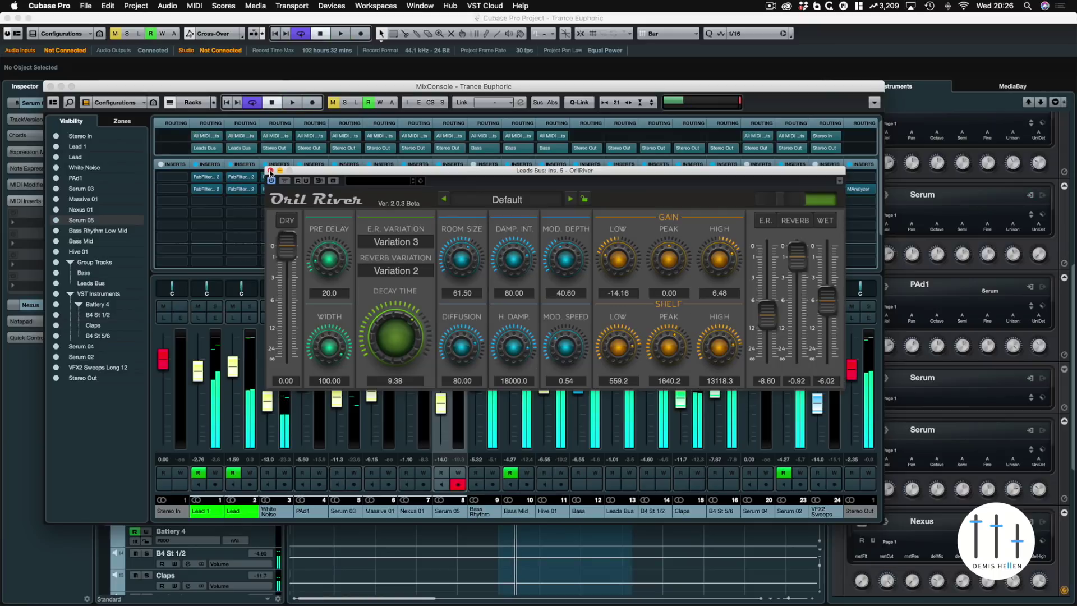
{"action": "left_click", "coordinate": [270, 171]}
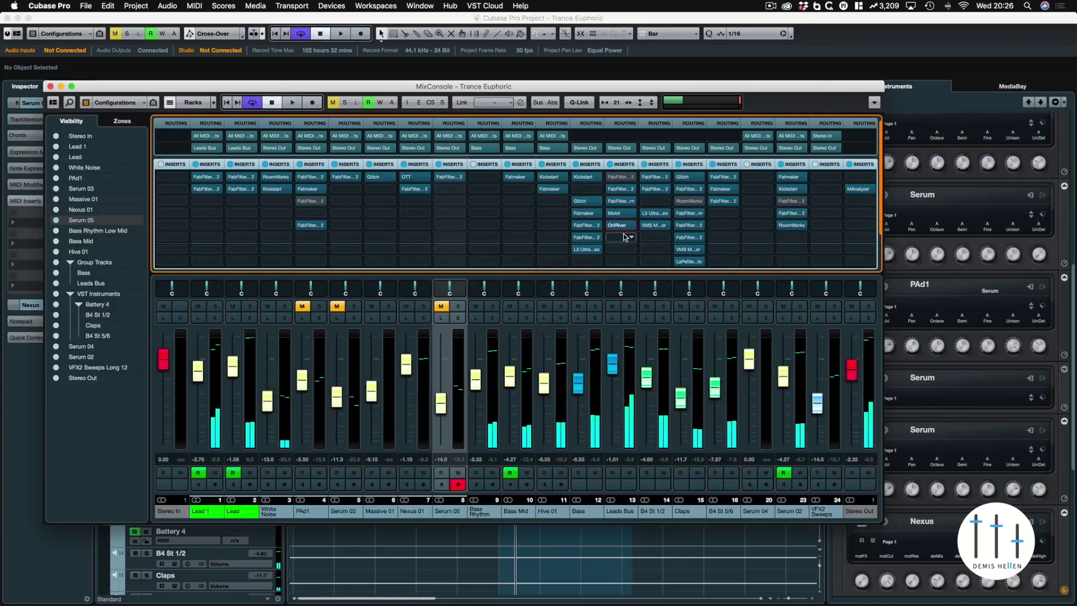